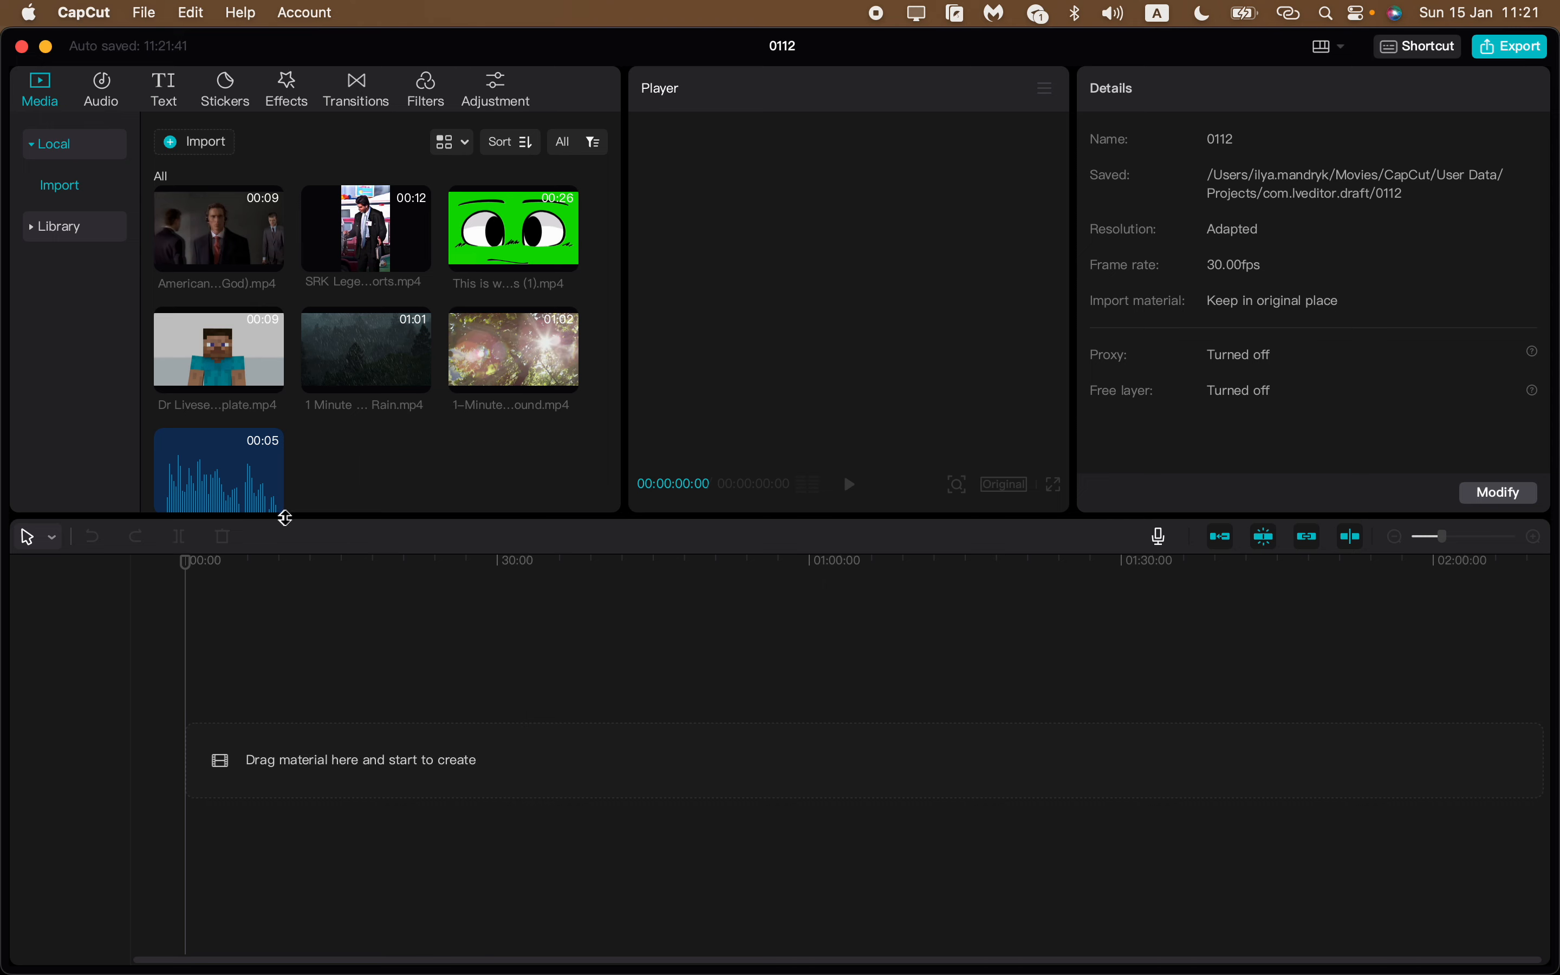
Step: Add the 1 Minute rain video to the timeline and scale it up to 115%
{"action": "left_click_drag", "start_coordinate": [337, 402], "coordinate": [240, 783]}
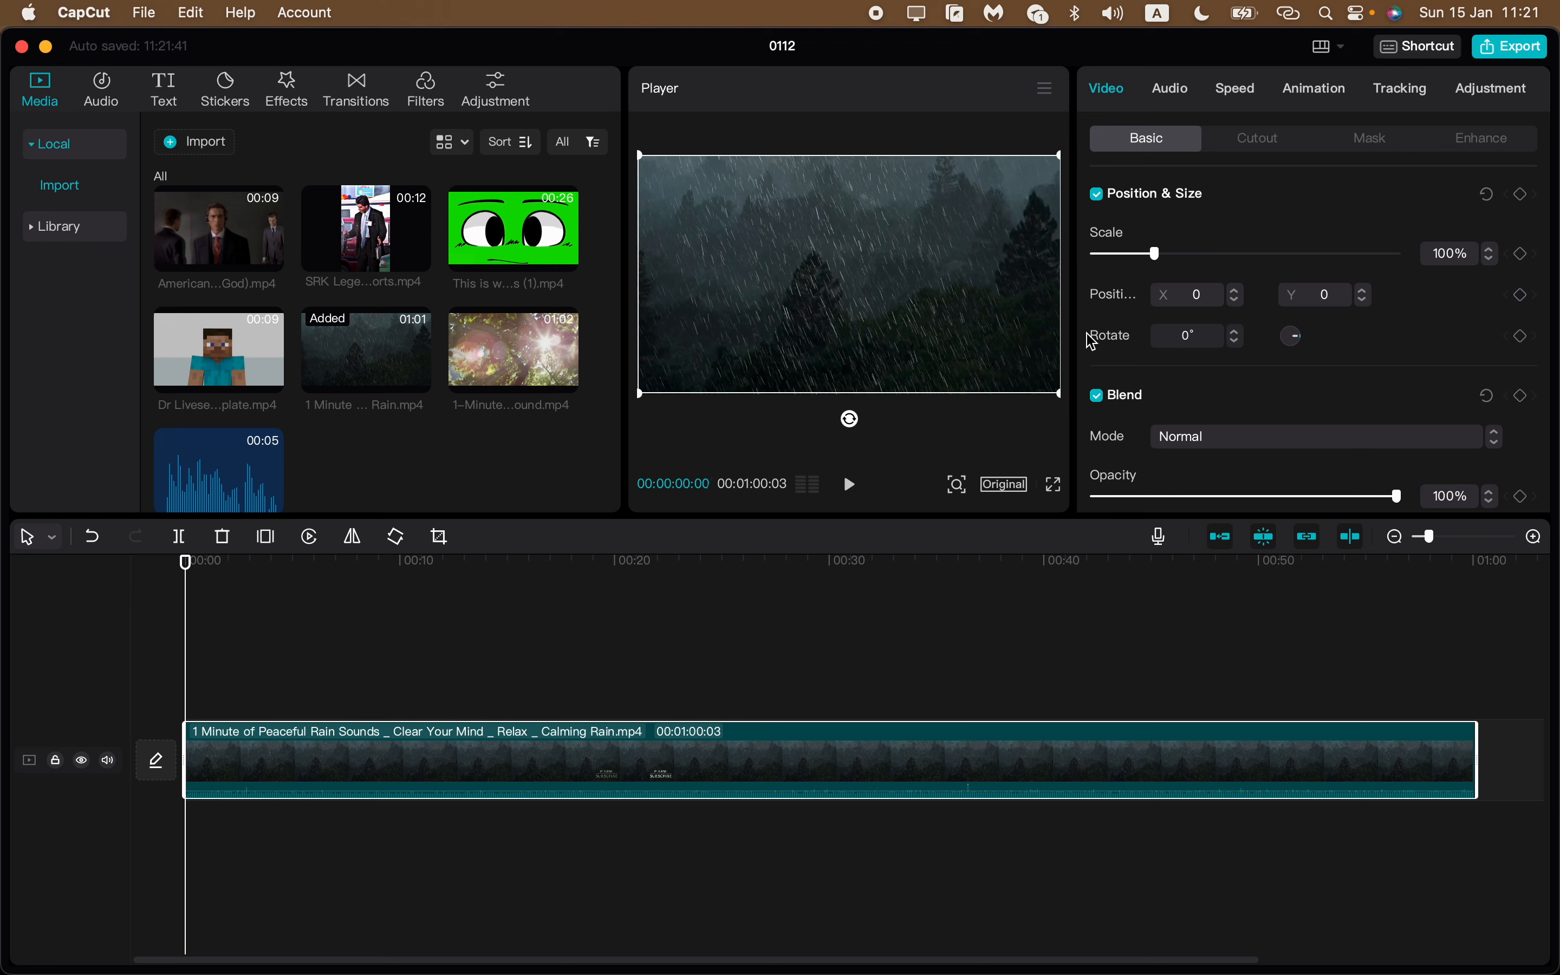
{"action": "left_click_drag", "start_coordinate": [1160, 258], "coordinate": [1167, 257]}
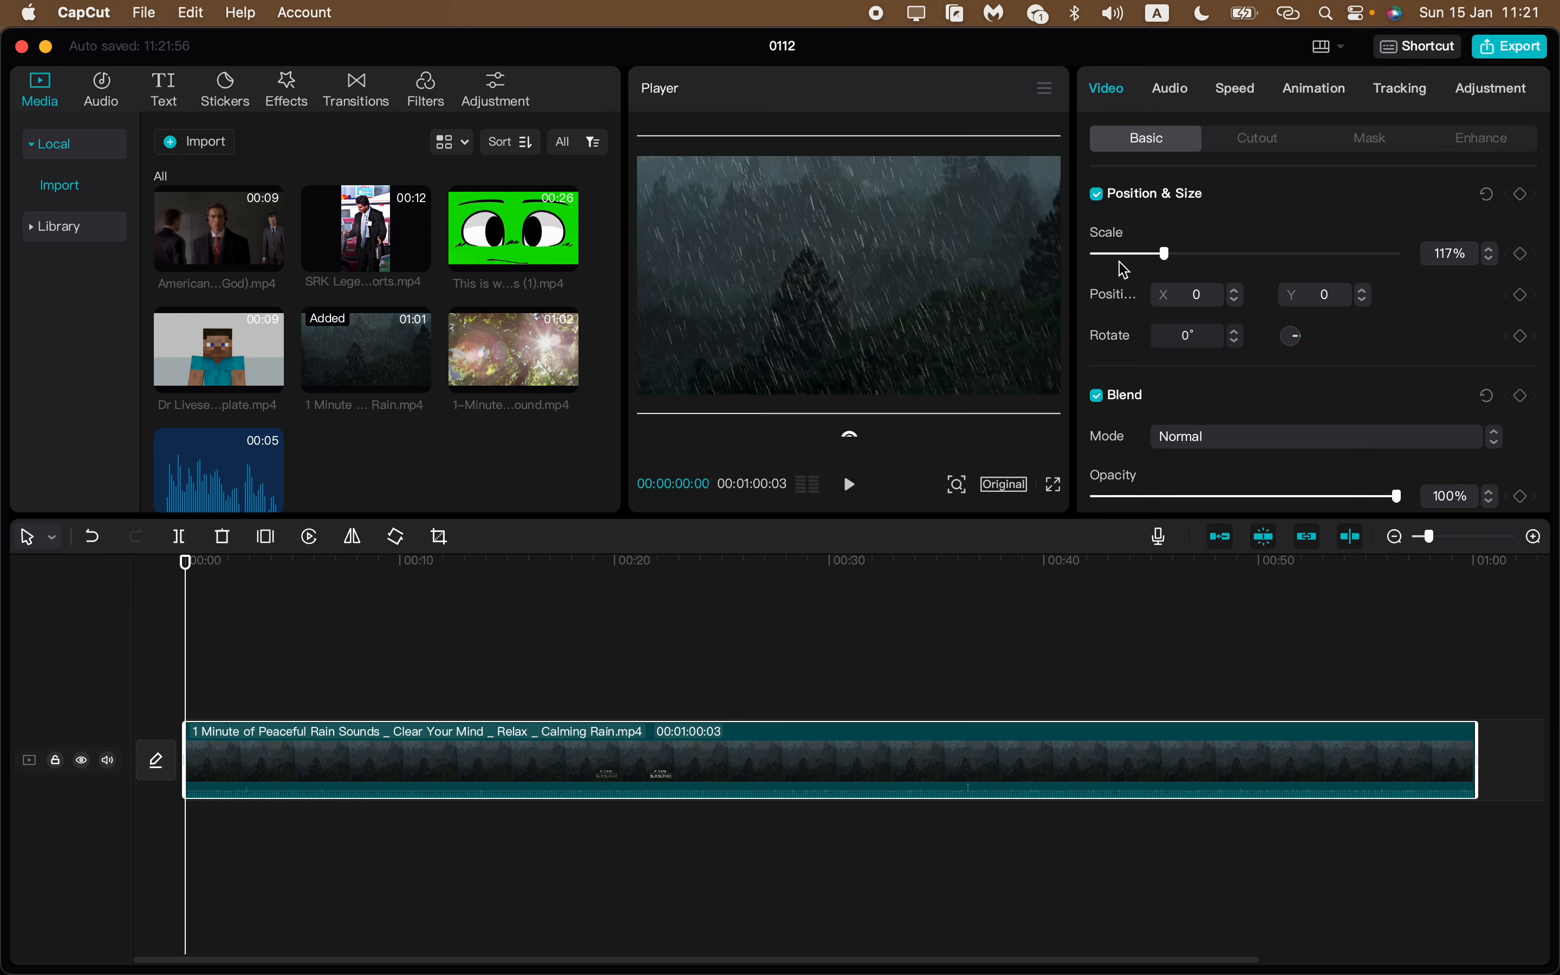
{"action": "left_click", "coordinate": [828, 744]}
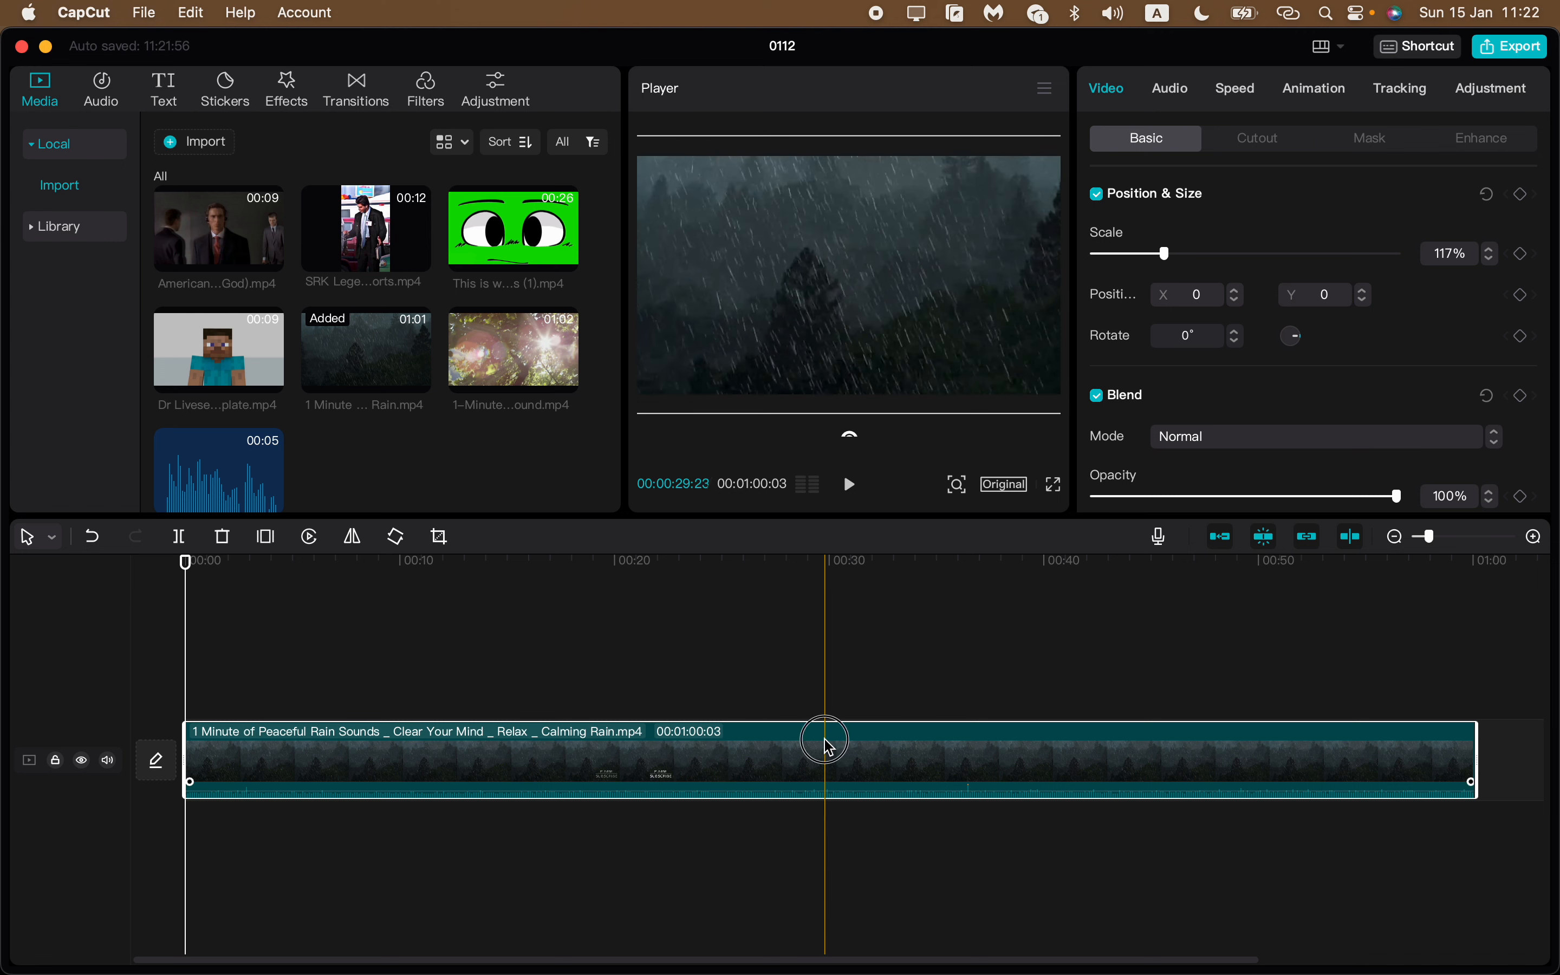
{"action": "left_click_drag", "start_coordinate": [1174, 260], "coordinate": [1164, 260]}
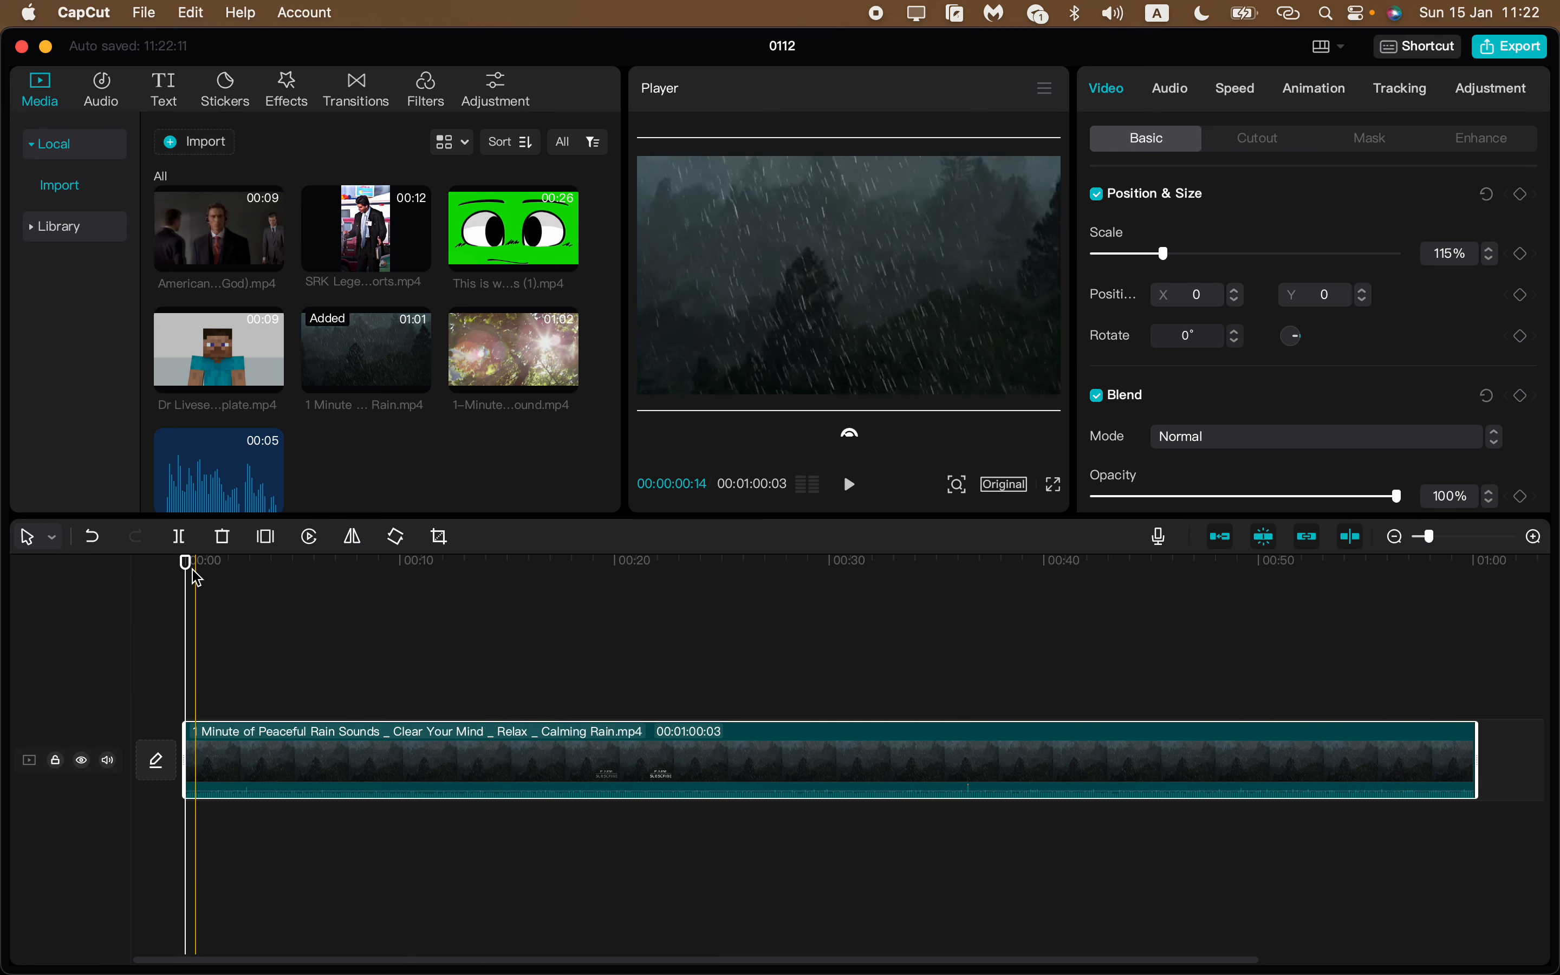
Step: Split the rain clip at 00:15:00 and 00:23:03 and delete the section between the cuts
{"action": "left_click_drag", "start_coordinate": [185, 567], "coordinate": [509, 561]}
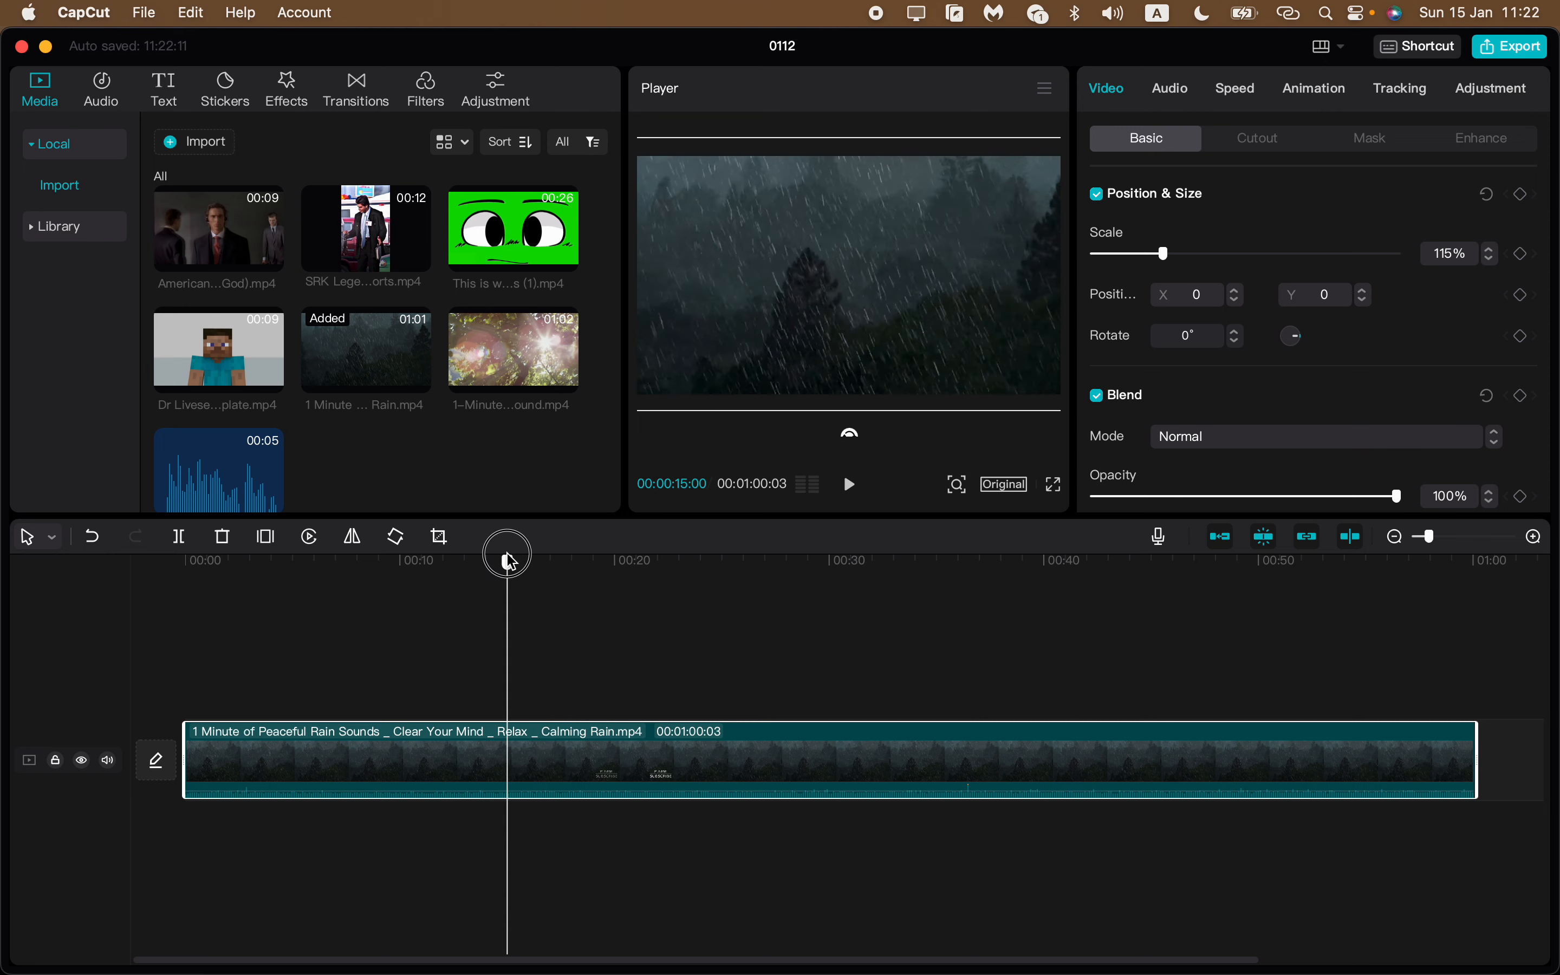
{"action": "left_click", "coordinate": [180, 538]}
{"action": "left_click_drag", "start_coordinate": [509, 568], "coordinate": [682, 566]}
{"action": "left_click", "coordinate": [177, 539]}
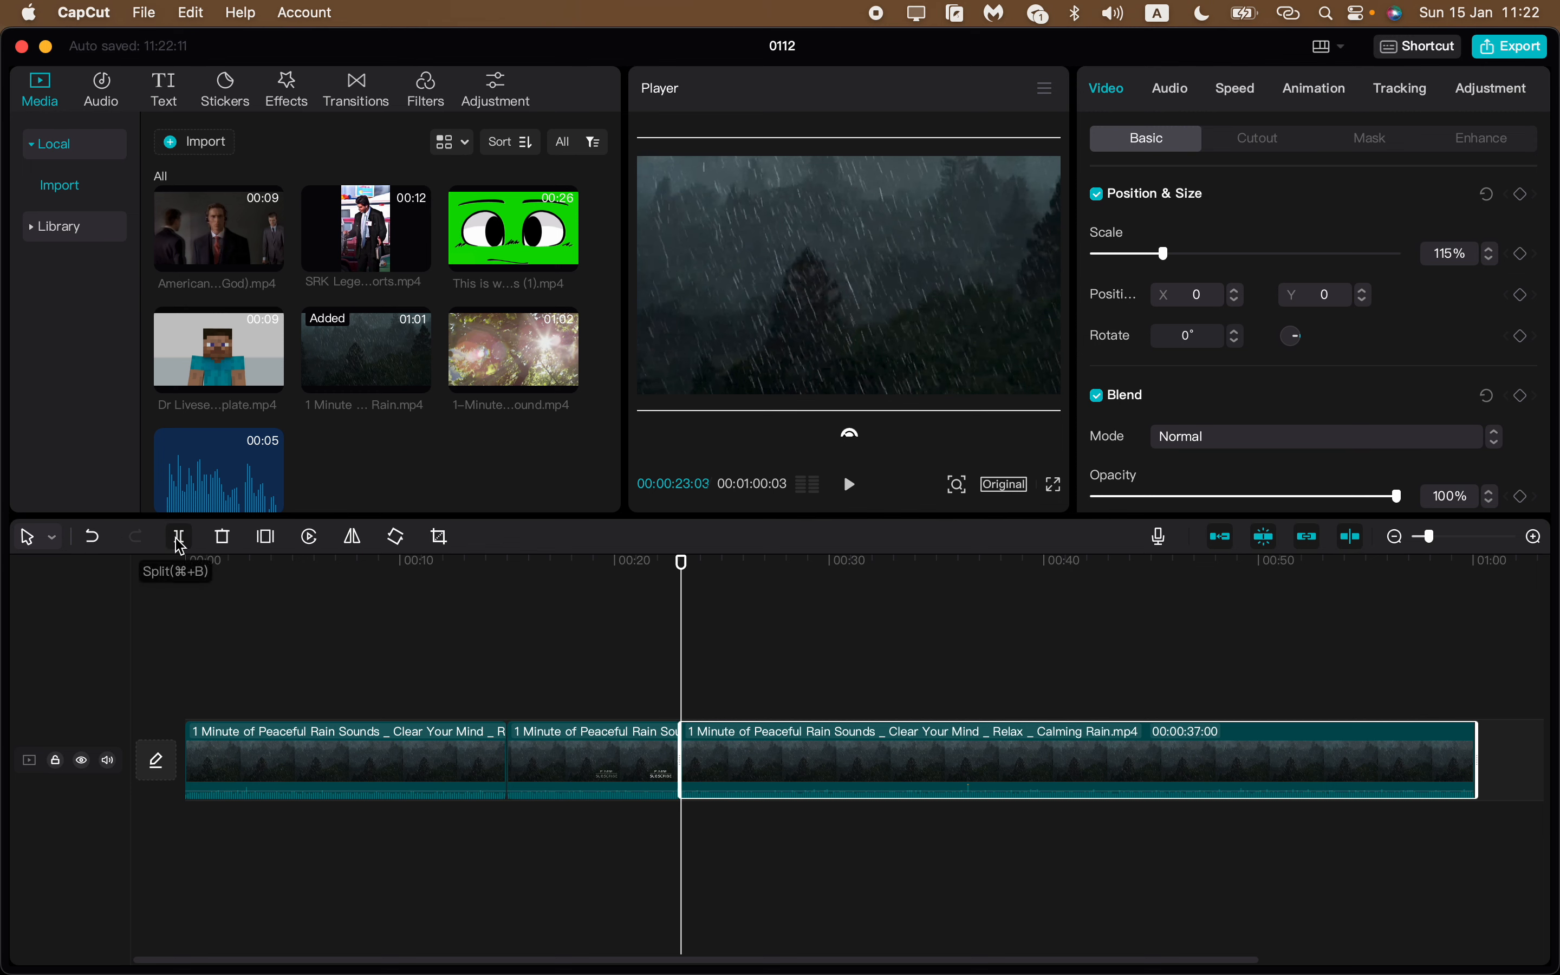
{"action": "left_click", "coordinate": [600, 763]}
{"action": "key", "text": "Delete"}
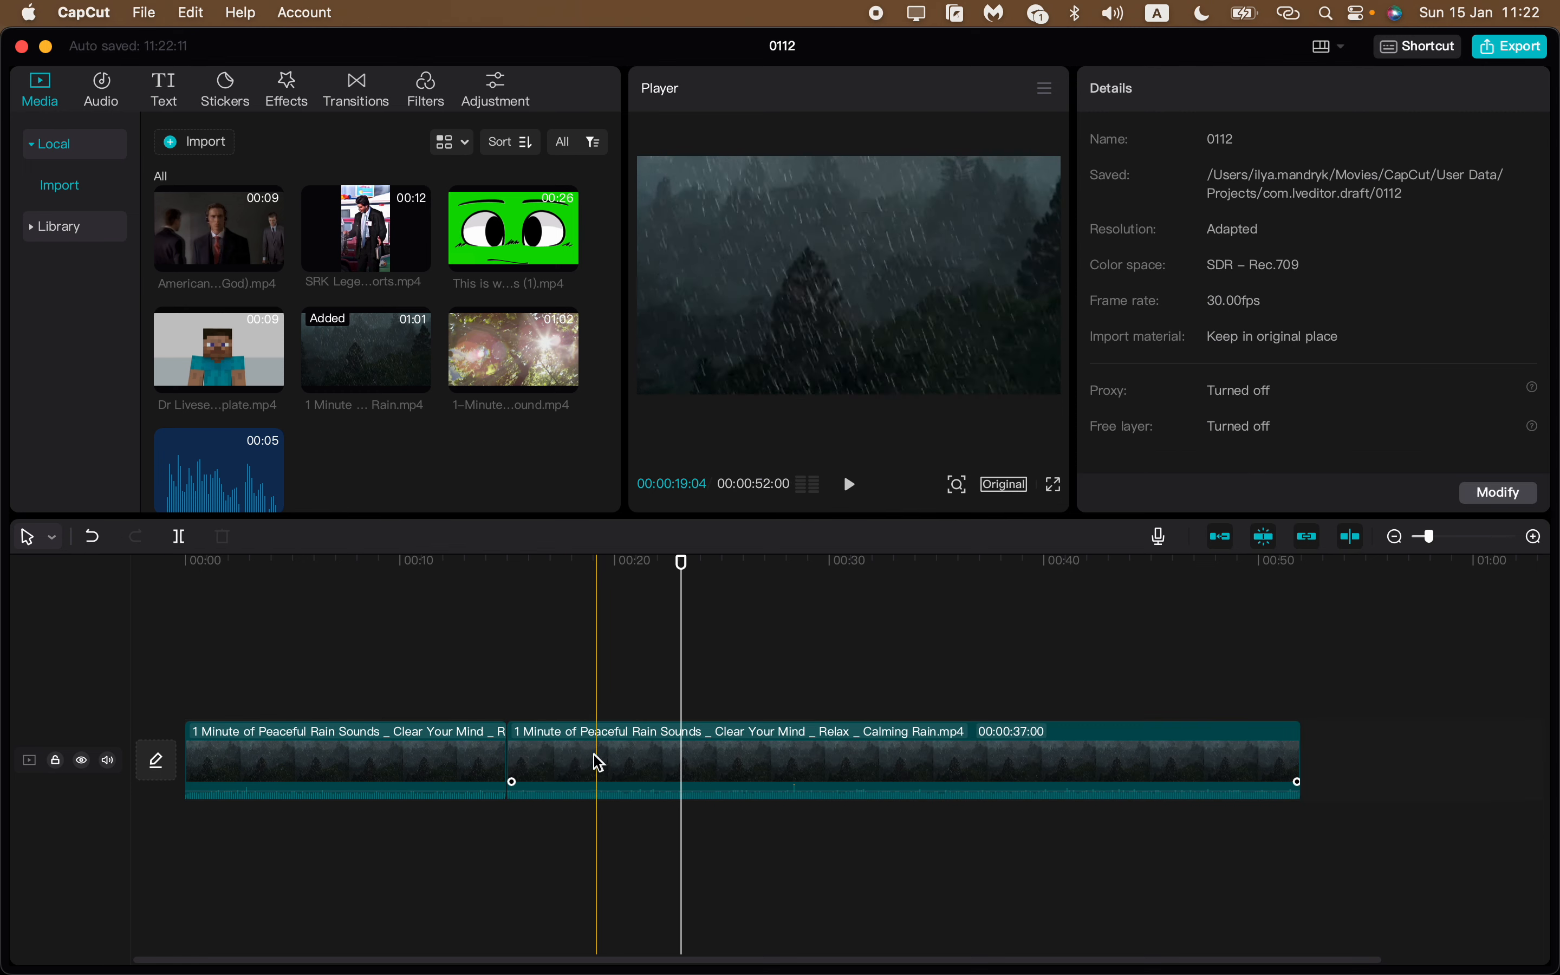
Step: Mute the rain track and play the timeline across the cut at 00:15
{"action": "left_click_drag", "start_coordinate": [681, 570], "coordinate": [481, 571]}
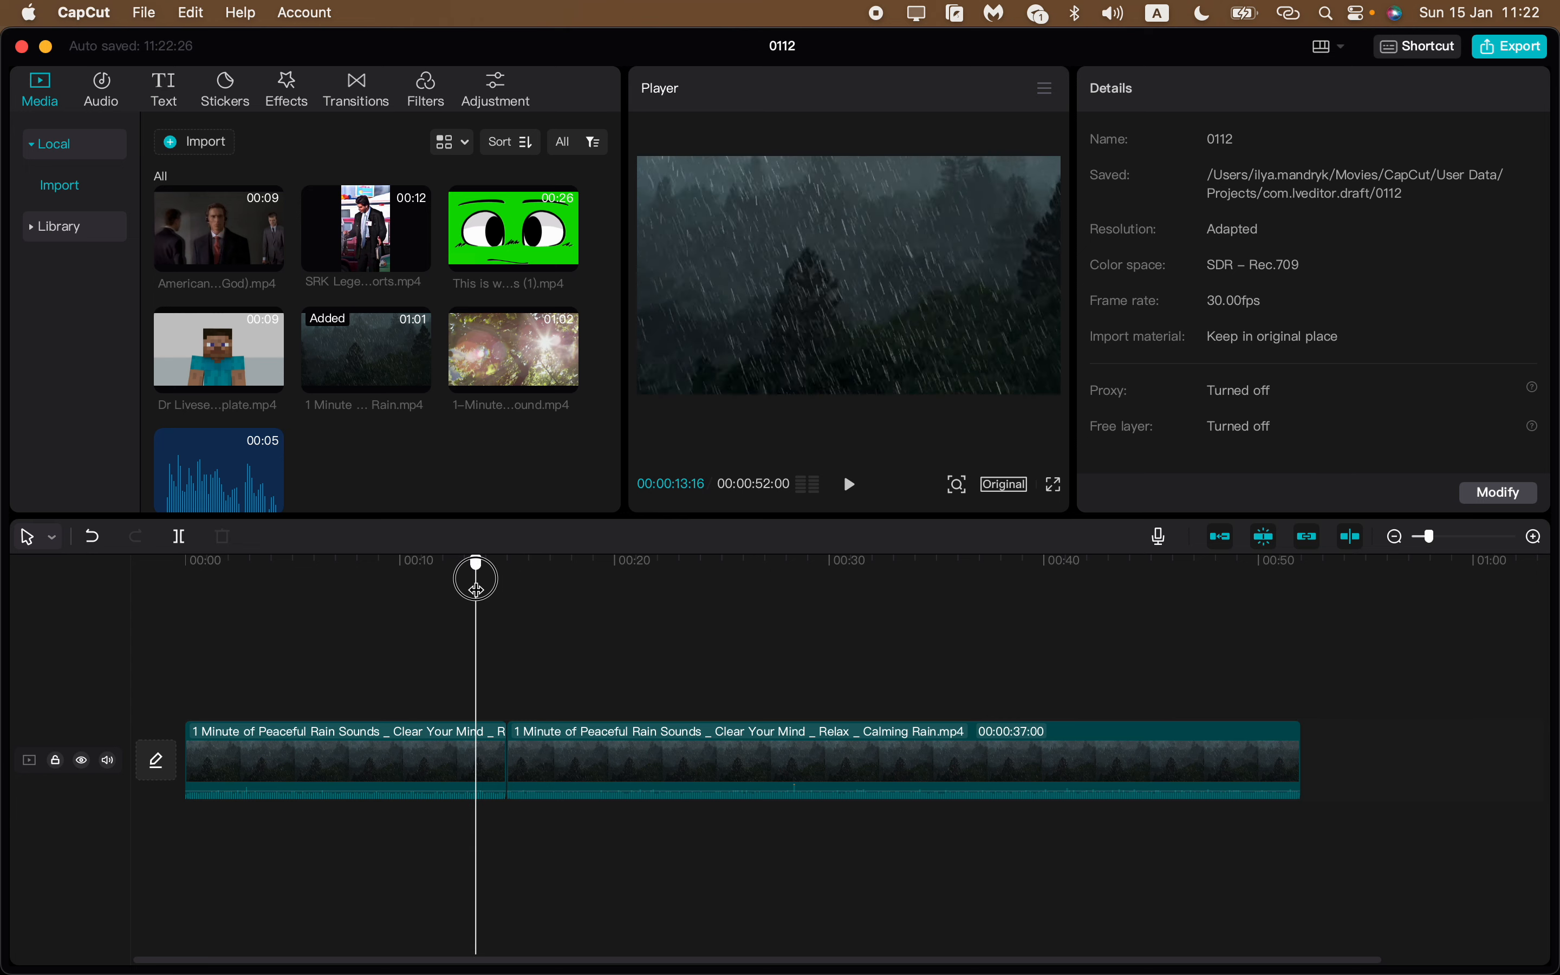
{"action": "left_click", "coordinate": [108, 759]}
{"action": "key", "text": "space"}
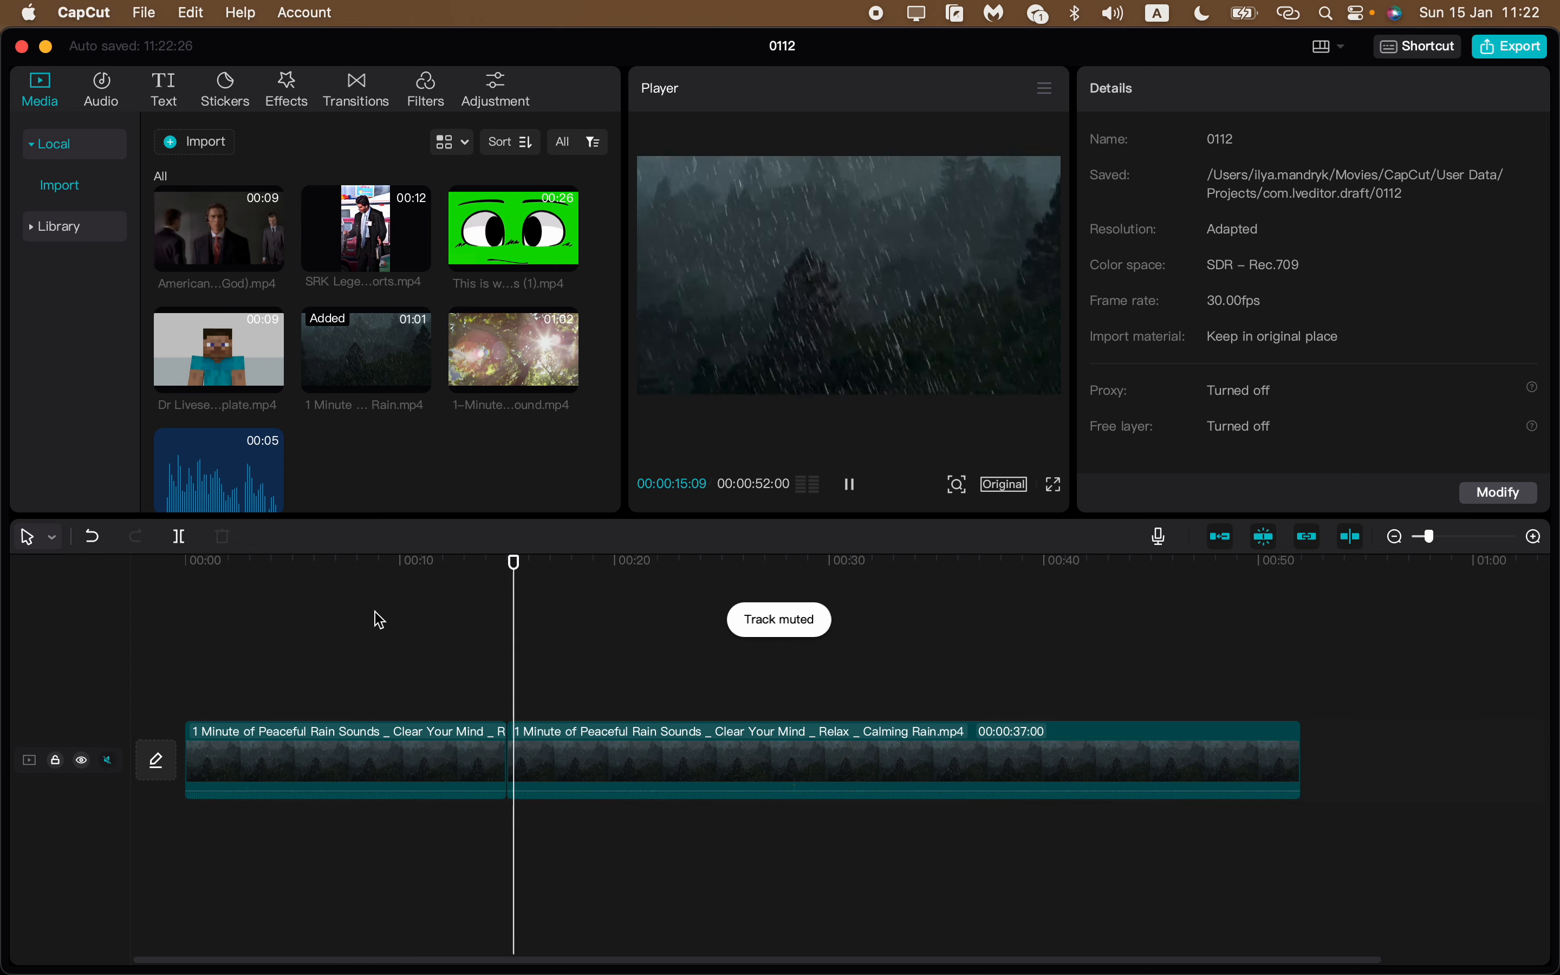
{"action": "left_click", "coordinate": [534, 562]}
Step: Trim the end of the second rain clip so the timeline ends at about 00:40, and return the playhead to the start
{"action": "left_click_drag", "start_coordinate": [533, 562], "coordinate": [1045, 562]}
{"action": "left_click_drag", "start_coordinate": [1300, 742], "coordinate": [1046, 748]}
{"action": "left_click_drag", "start_coordinate": [1045, 564], "coordinate": [175, 642]}
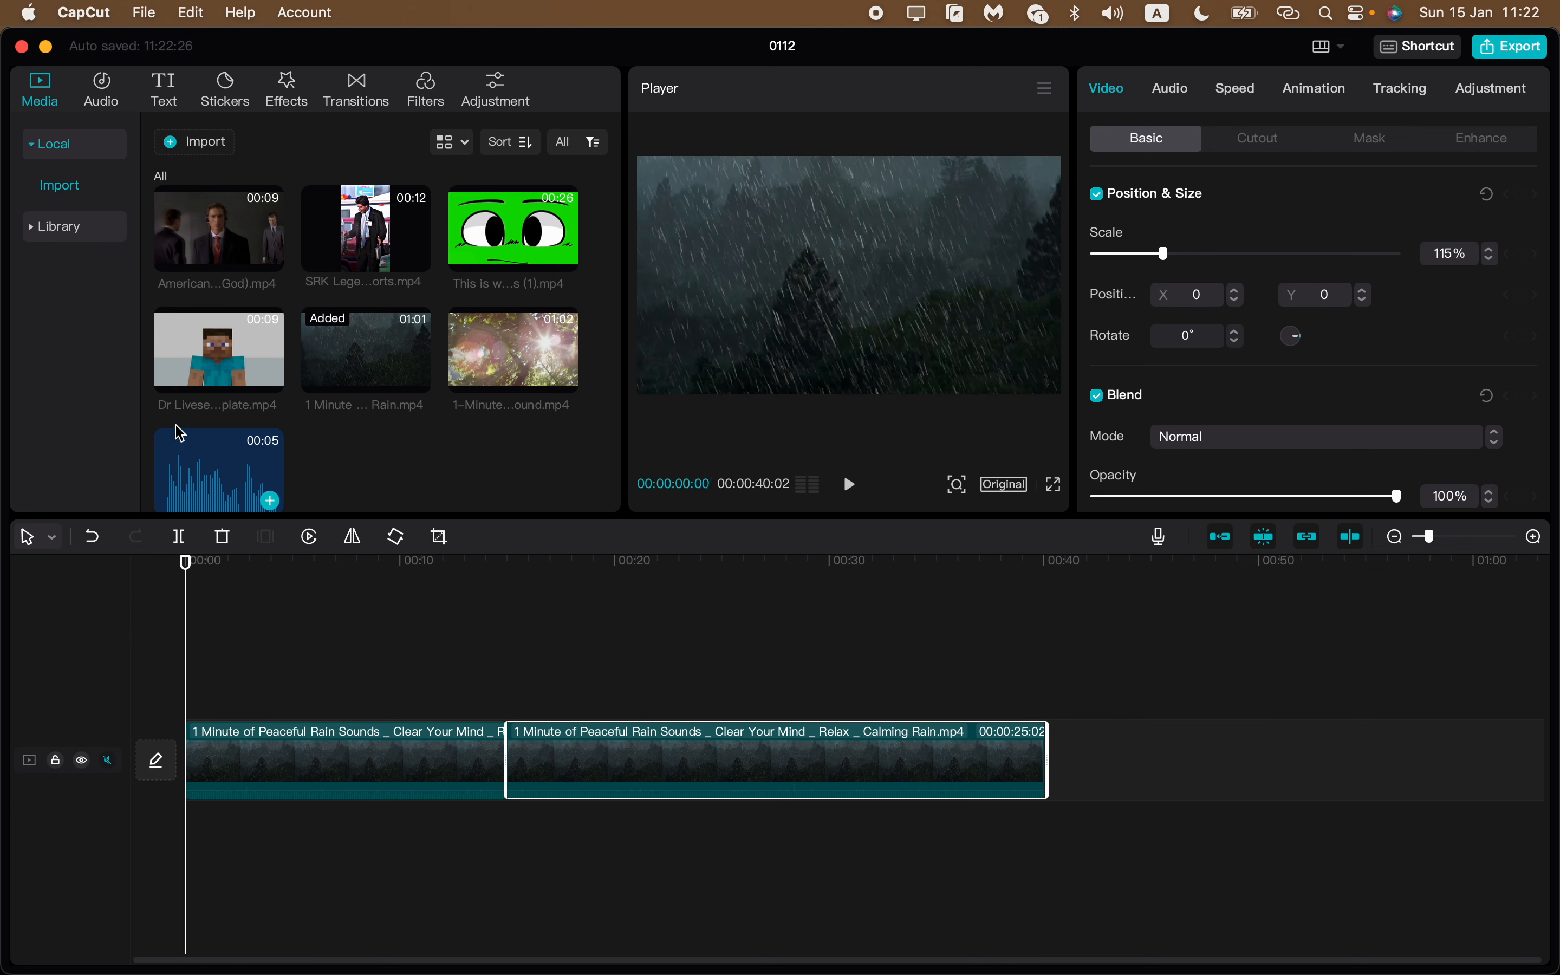
Step: Place the green cartoon face clip above the rain at about 00:10 and trim its end to just before 00:15
{"action": "scroll", "coordinate": [290, 397], "scroll_direction": "up", "scroll_amount": 1}
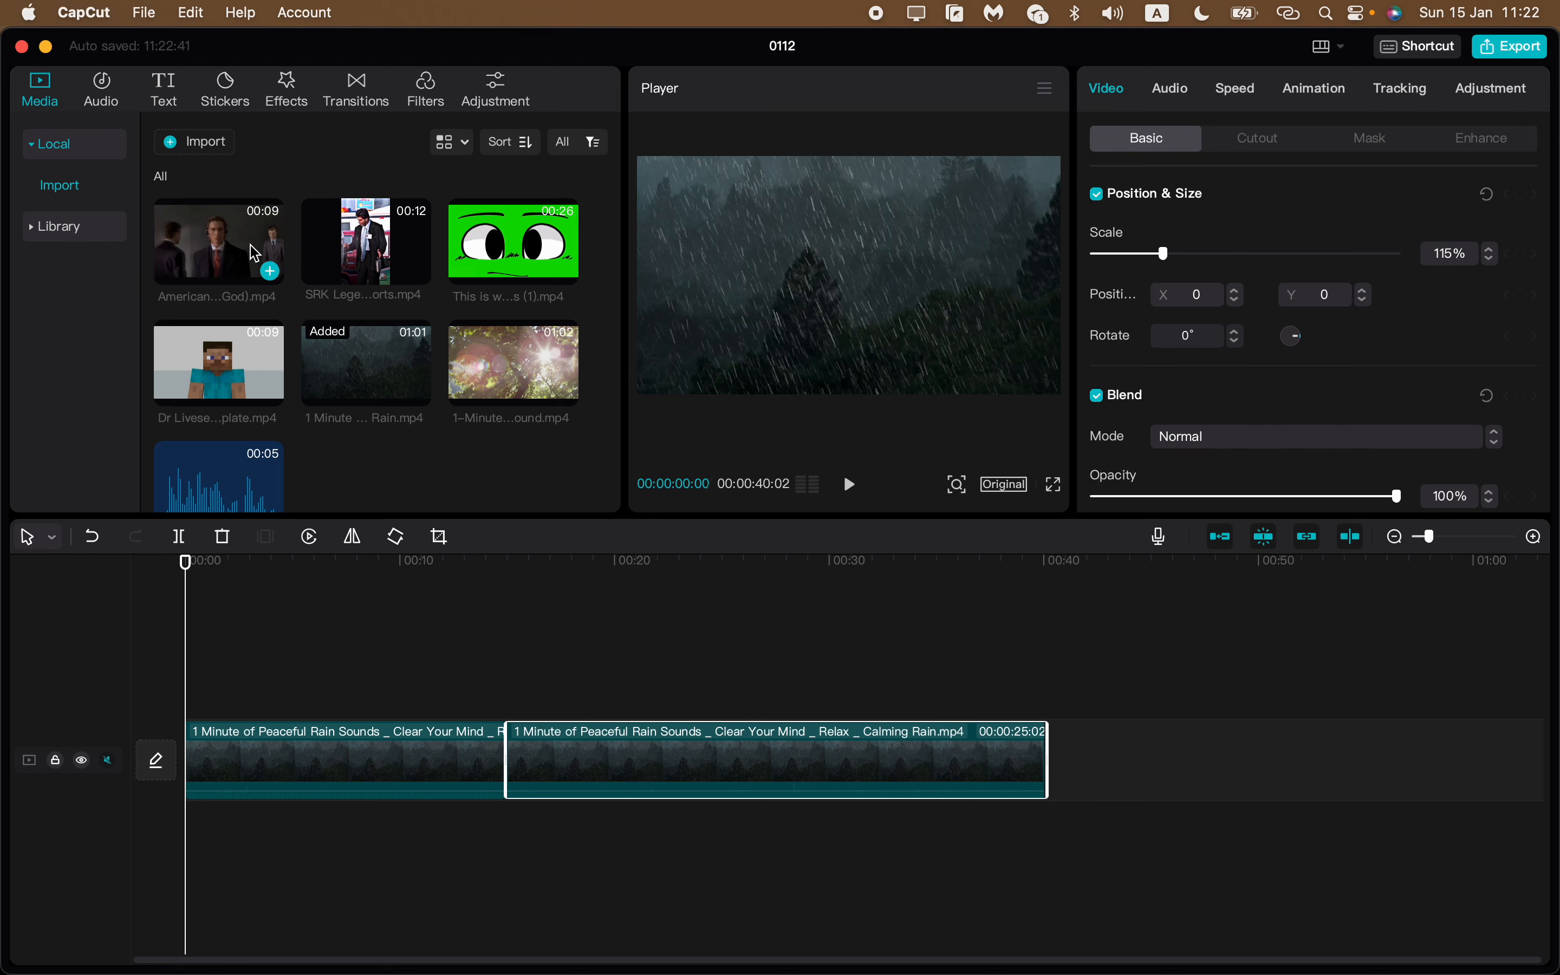
{"action": "left_click_drag", "start_coordinate": [475, 273], "coordinate": [406, 679]}
{"action": "left_click_drag", "start_coordinate": [747, 680], "coordinate": [502, 679]}
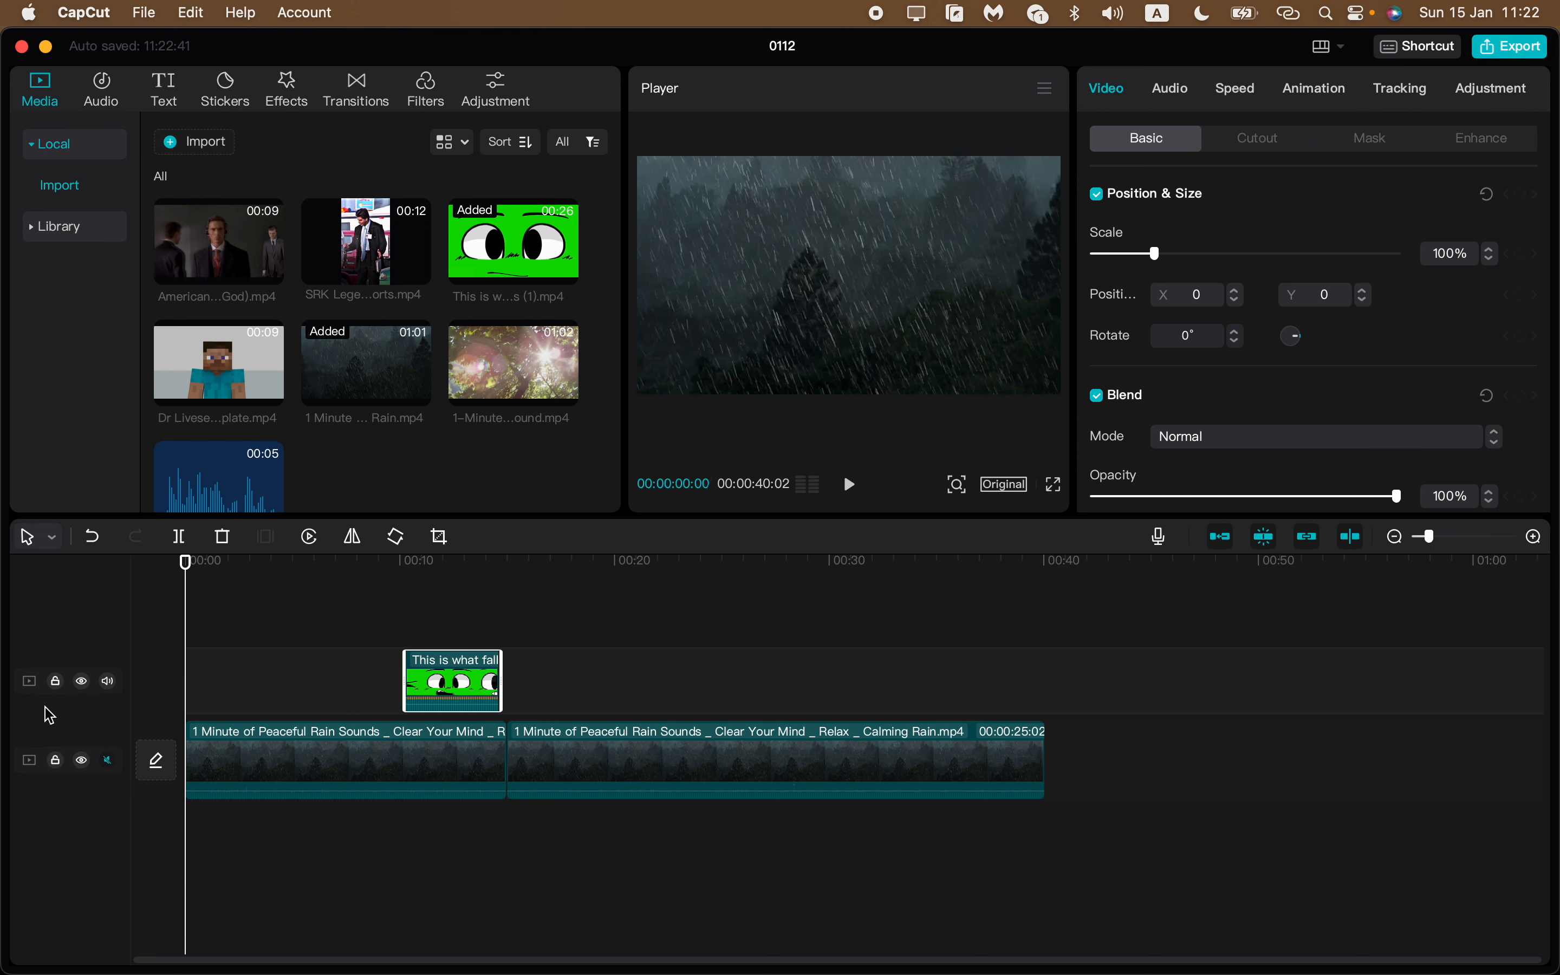
Step: Mute the green-screen clip's track and move the clip to start at about 1 second
{"action": "left_click", "coordinate": [109, 681]}
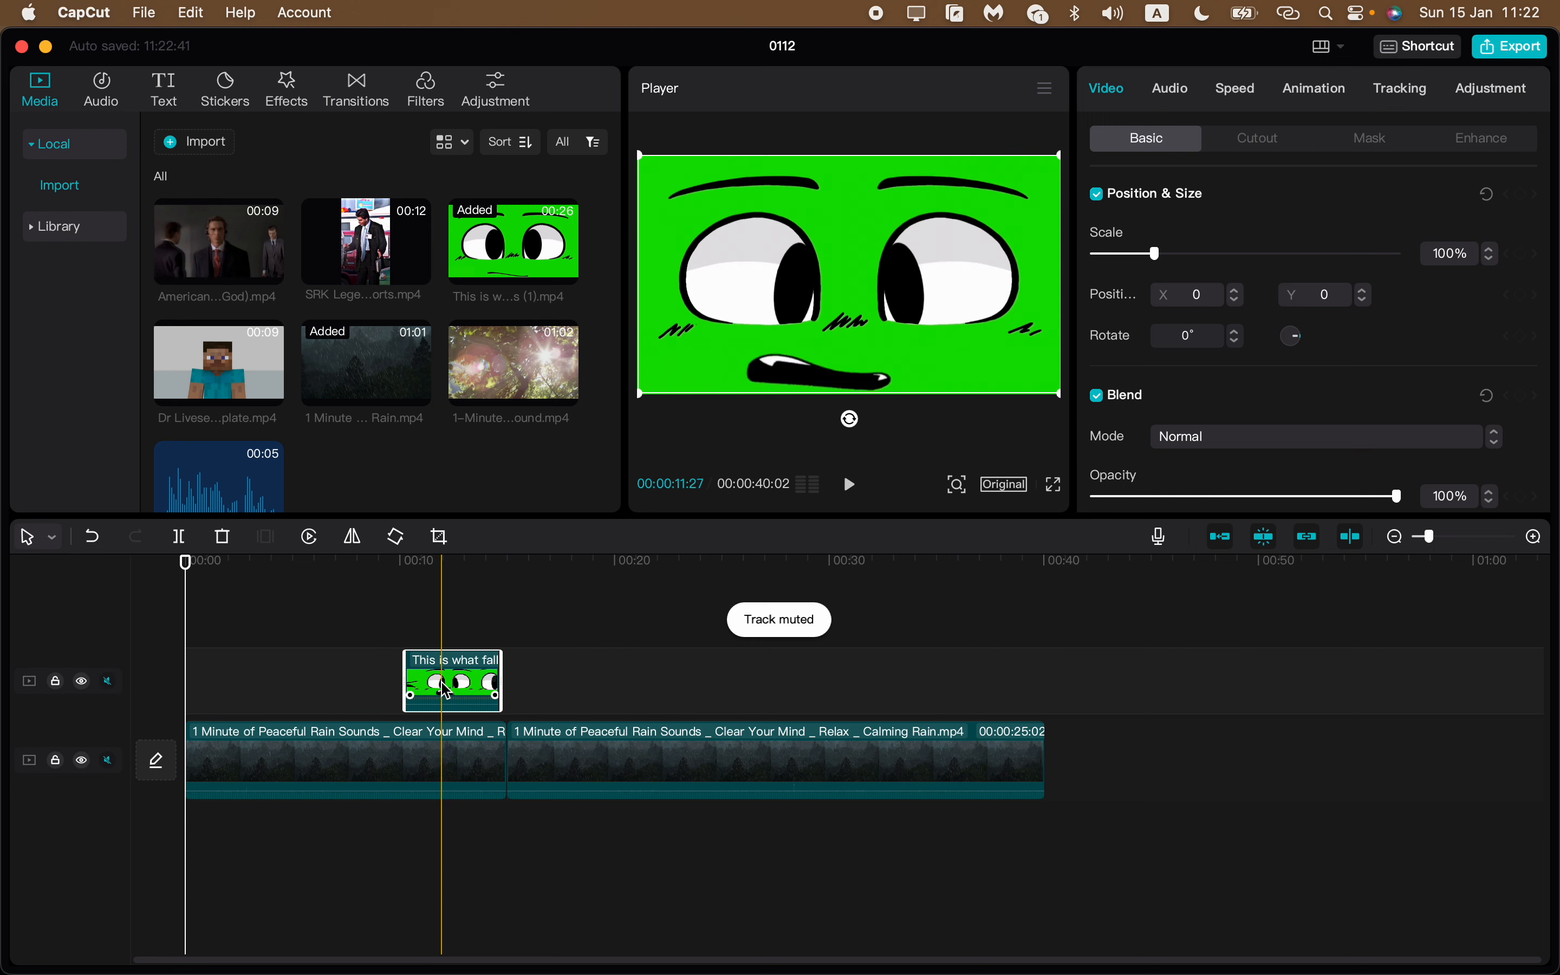
{"action": "left_click_drag", "start_coordinate": [450, 684], "coordinate": [342, 688]}
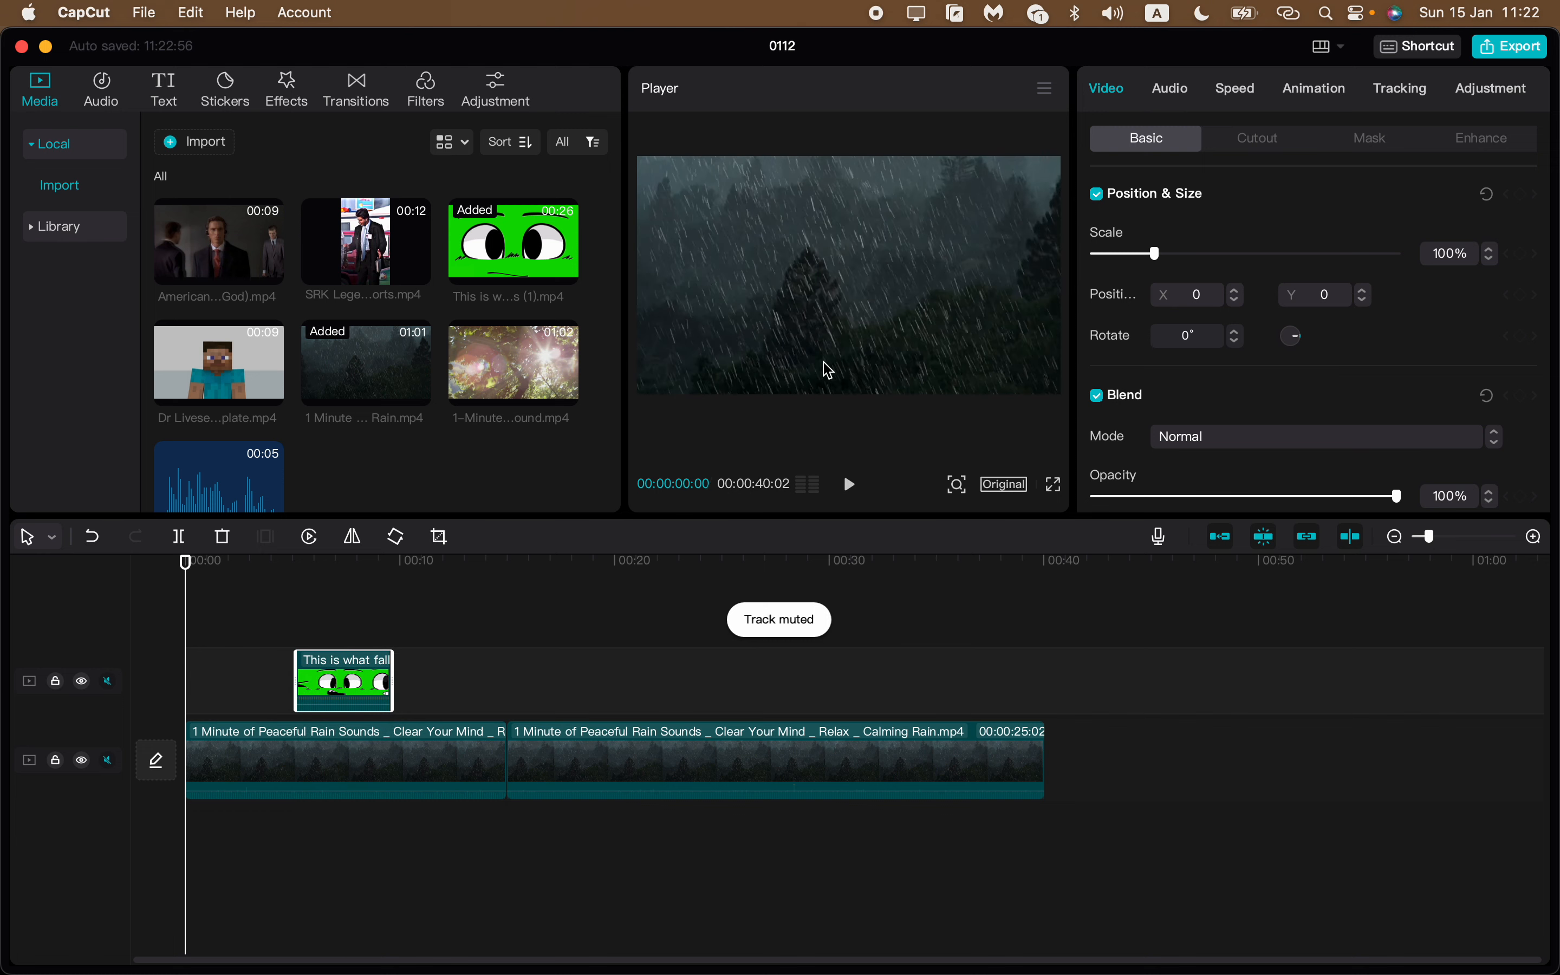
{"action": "left_click_drag", "start_coordinate": [369, 681], "coordinate": [285, 681]}
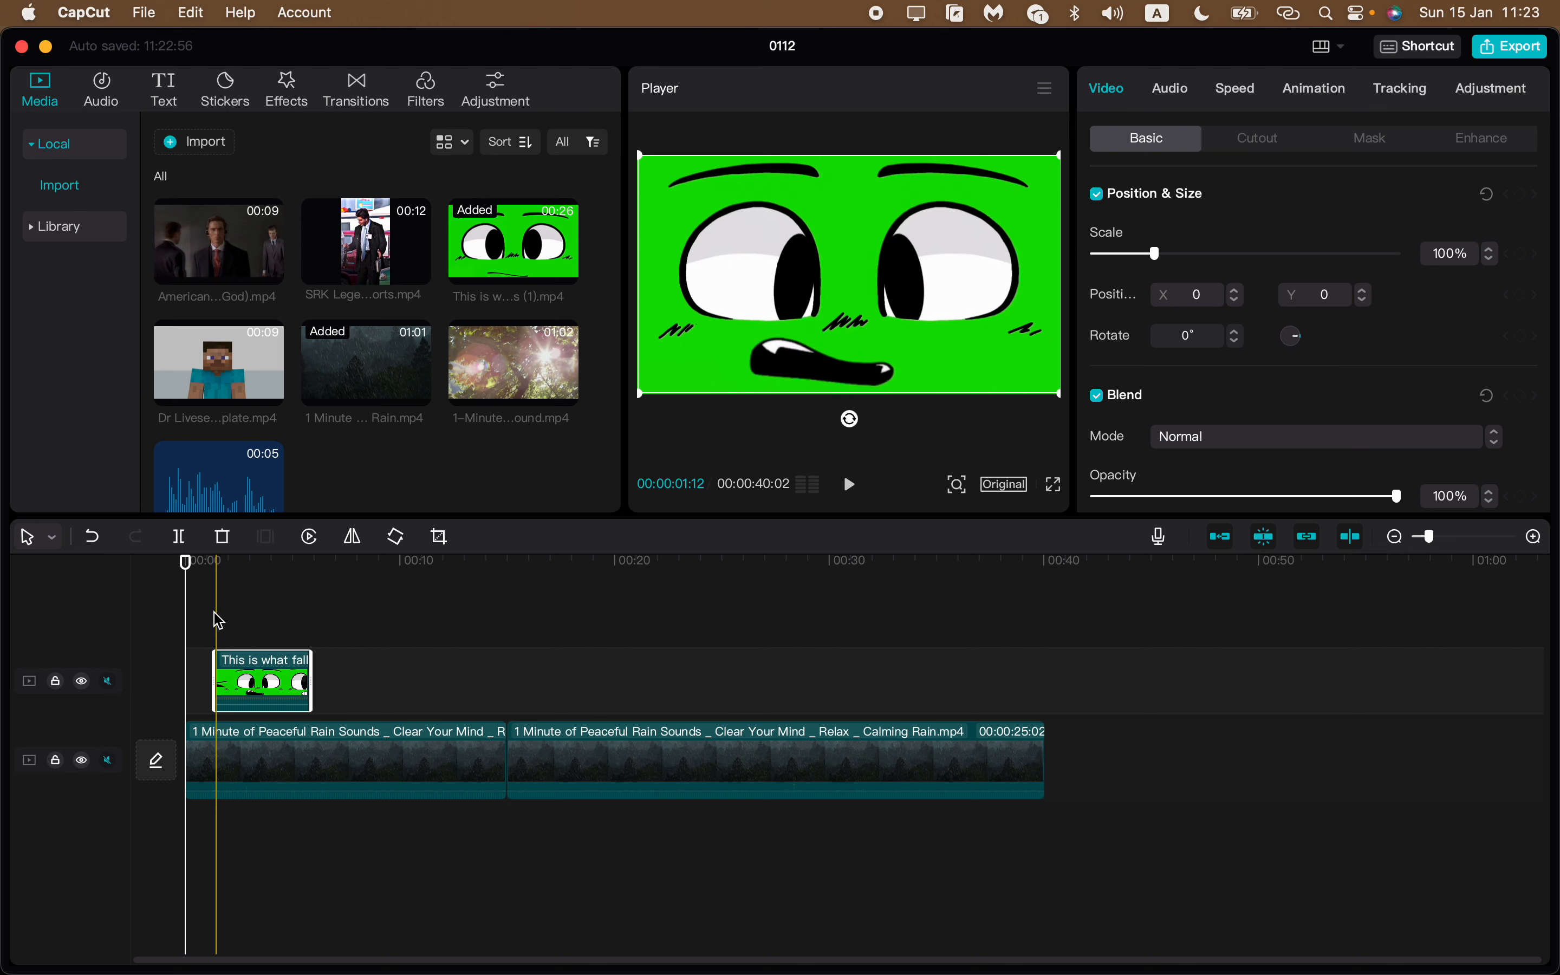
Step: Enable Chroma key on the cartoon face clip and pick its green background as the key color
{"action": "left_click", "coordinate": [204, 561]}
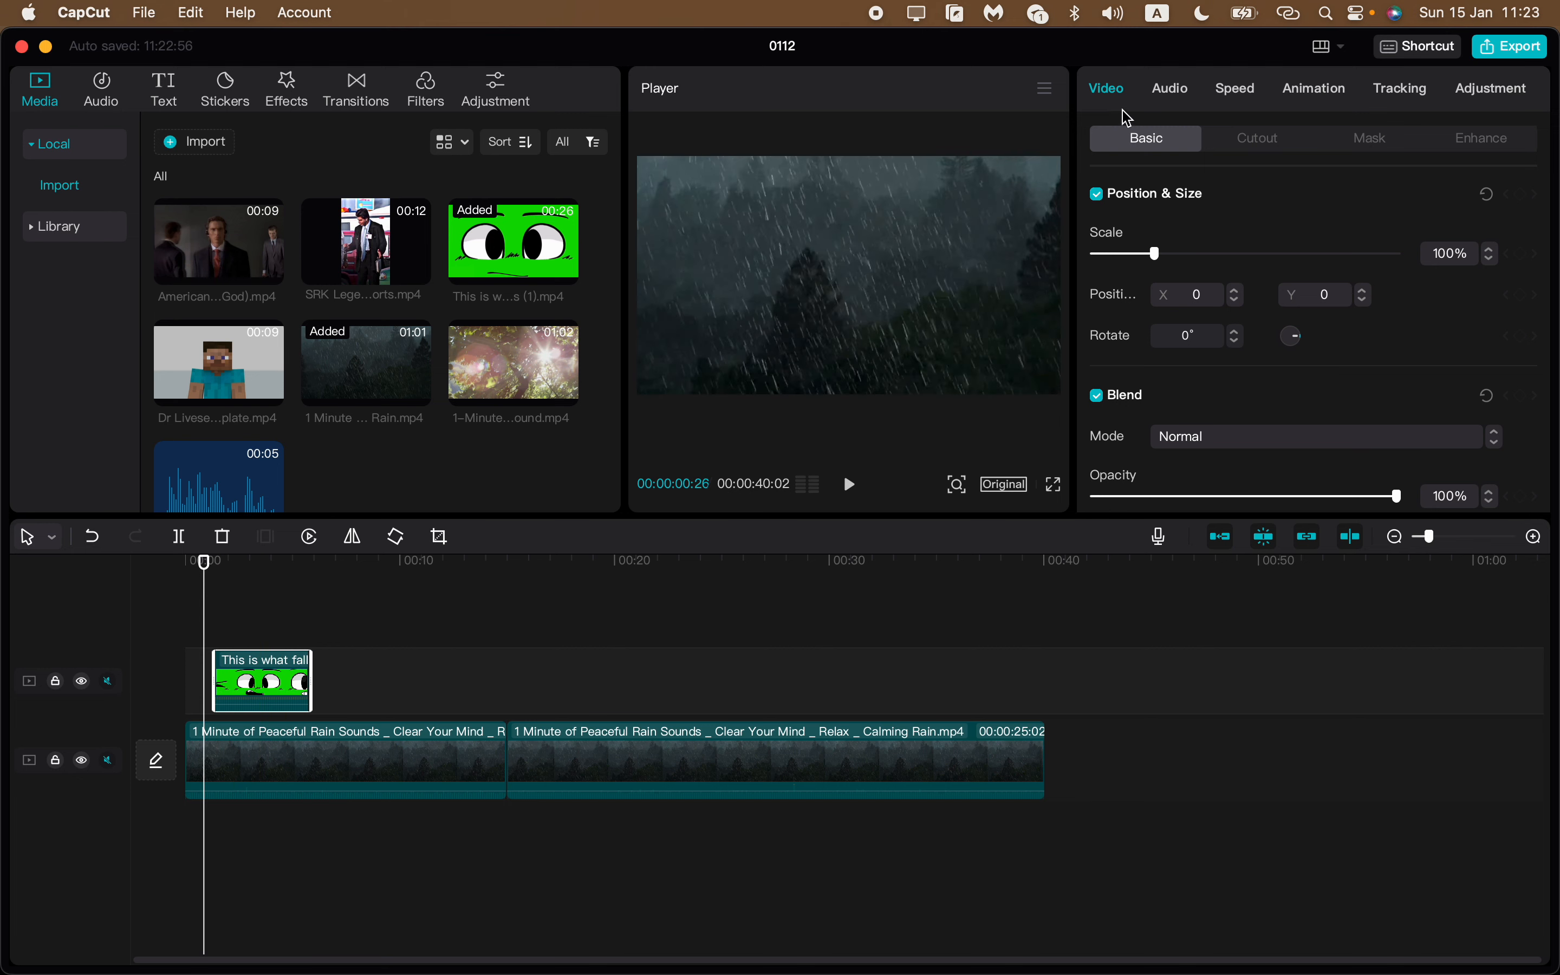
{"action": "left_click", "coordinate": [1263, 139]}
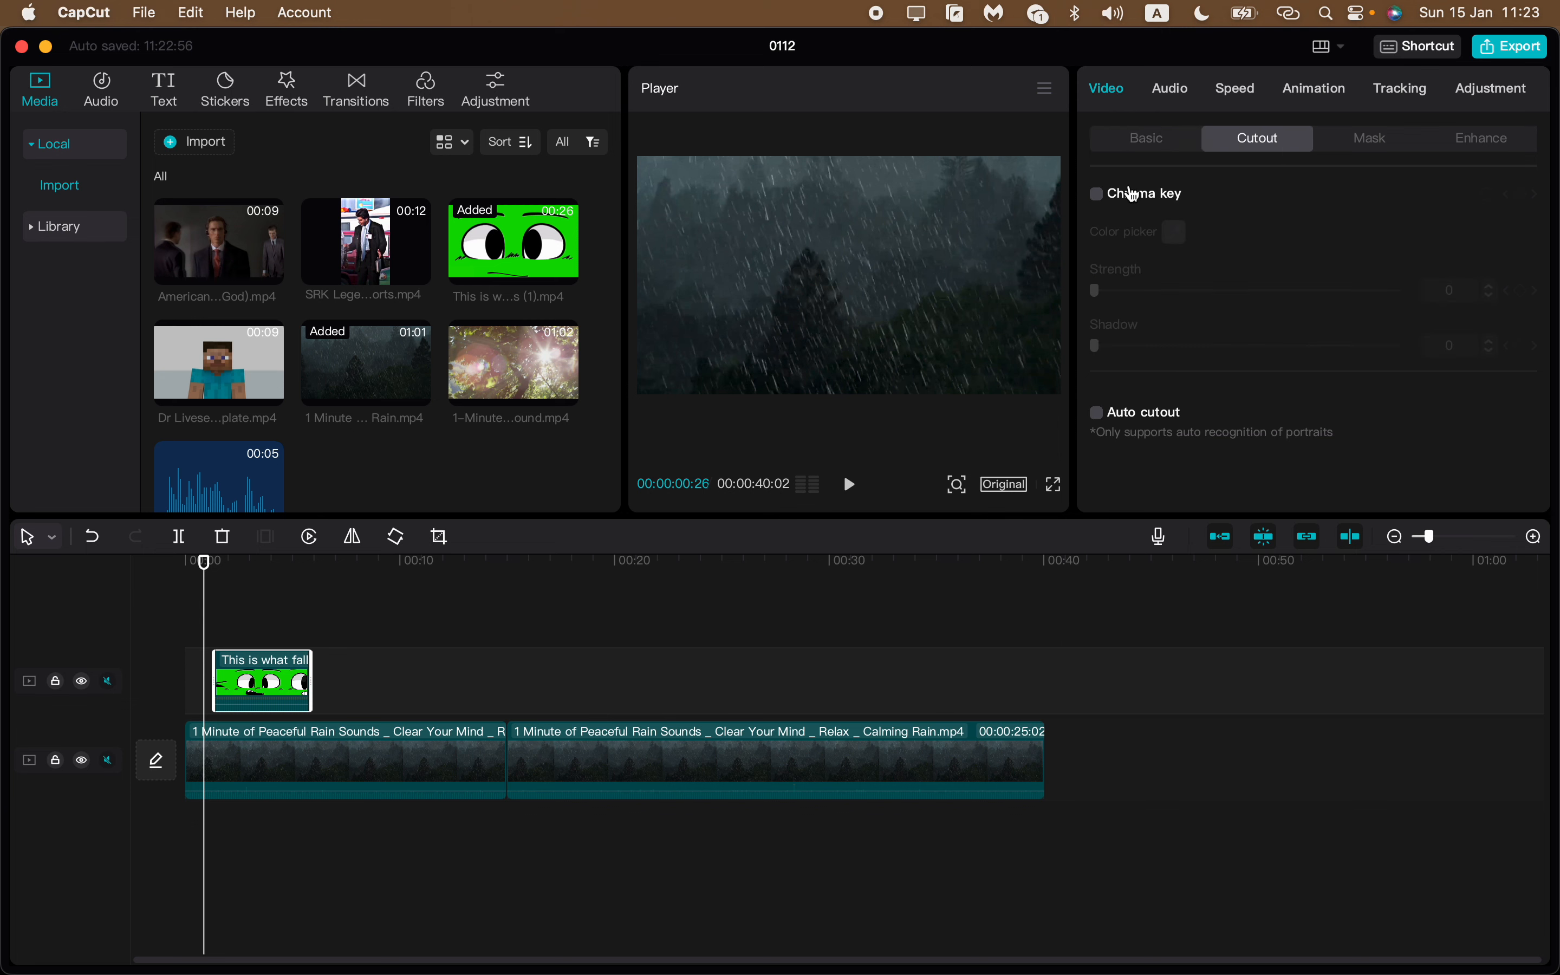
{"action": "left_click", "coordinate": [1098, 195]}
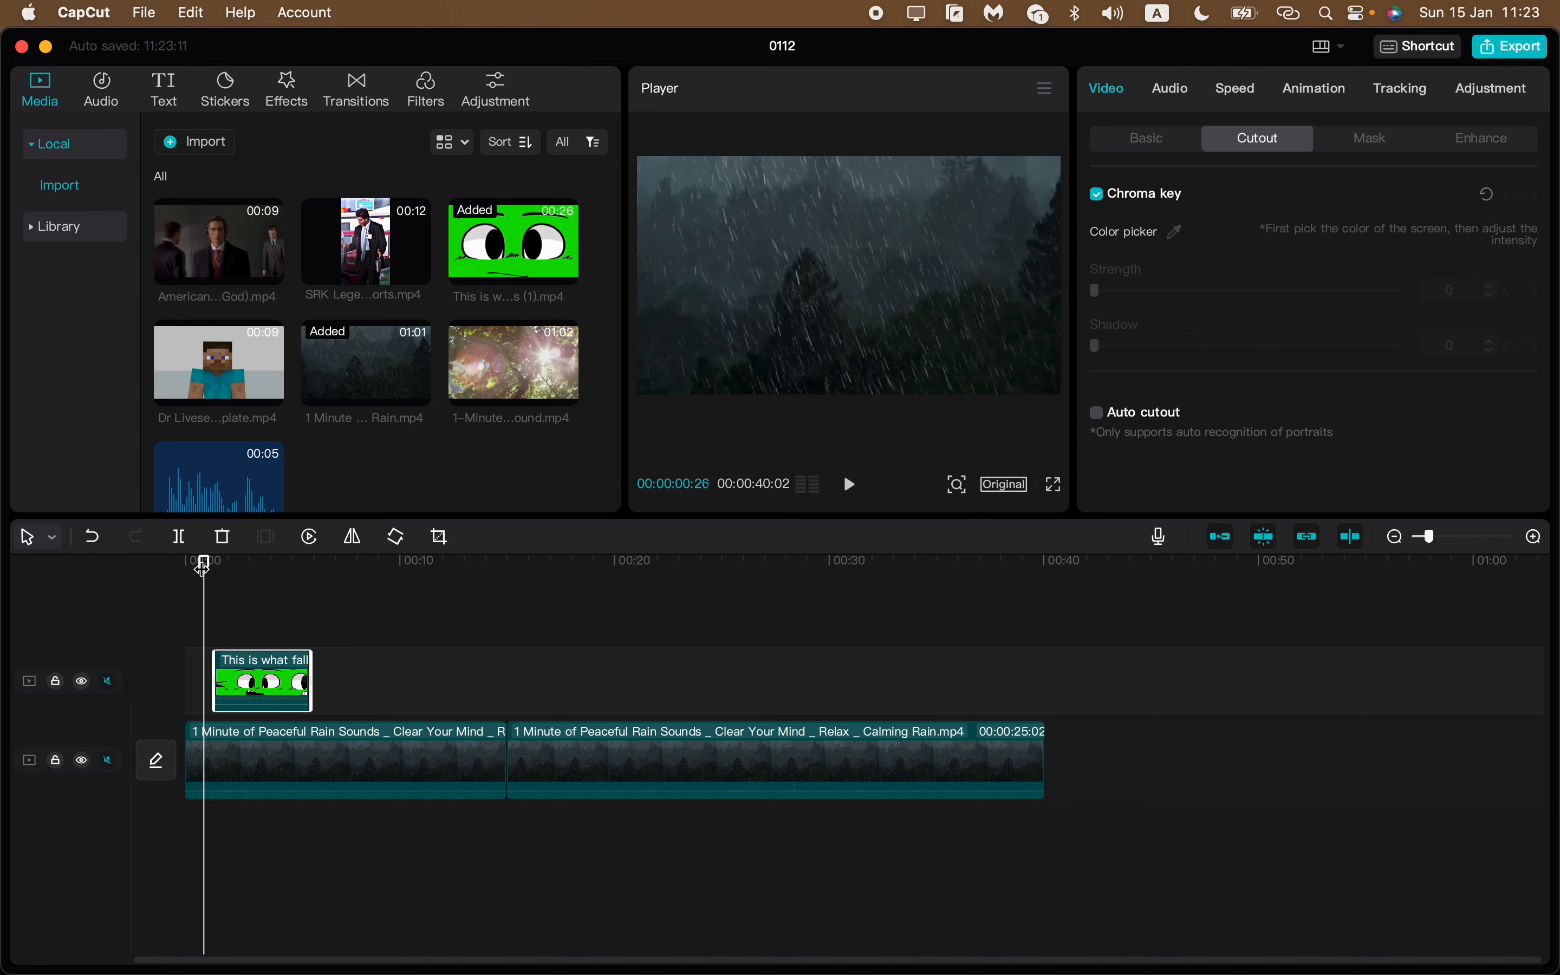
{"action": "left_click", "coordinate": [266, 563]}
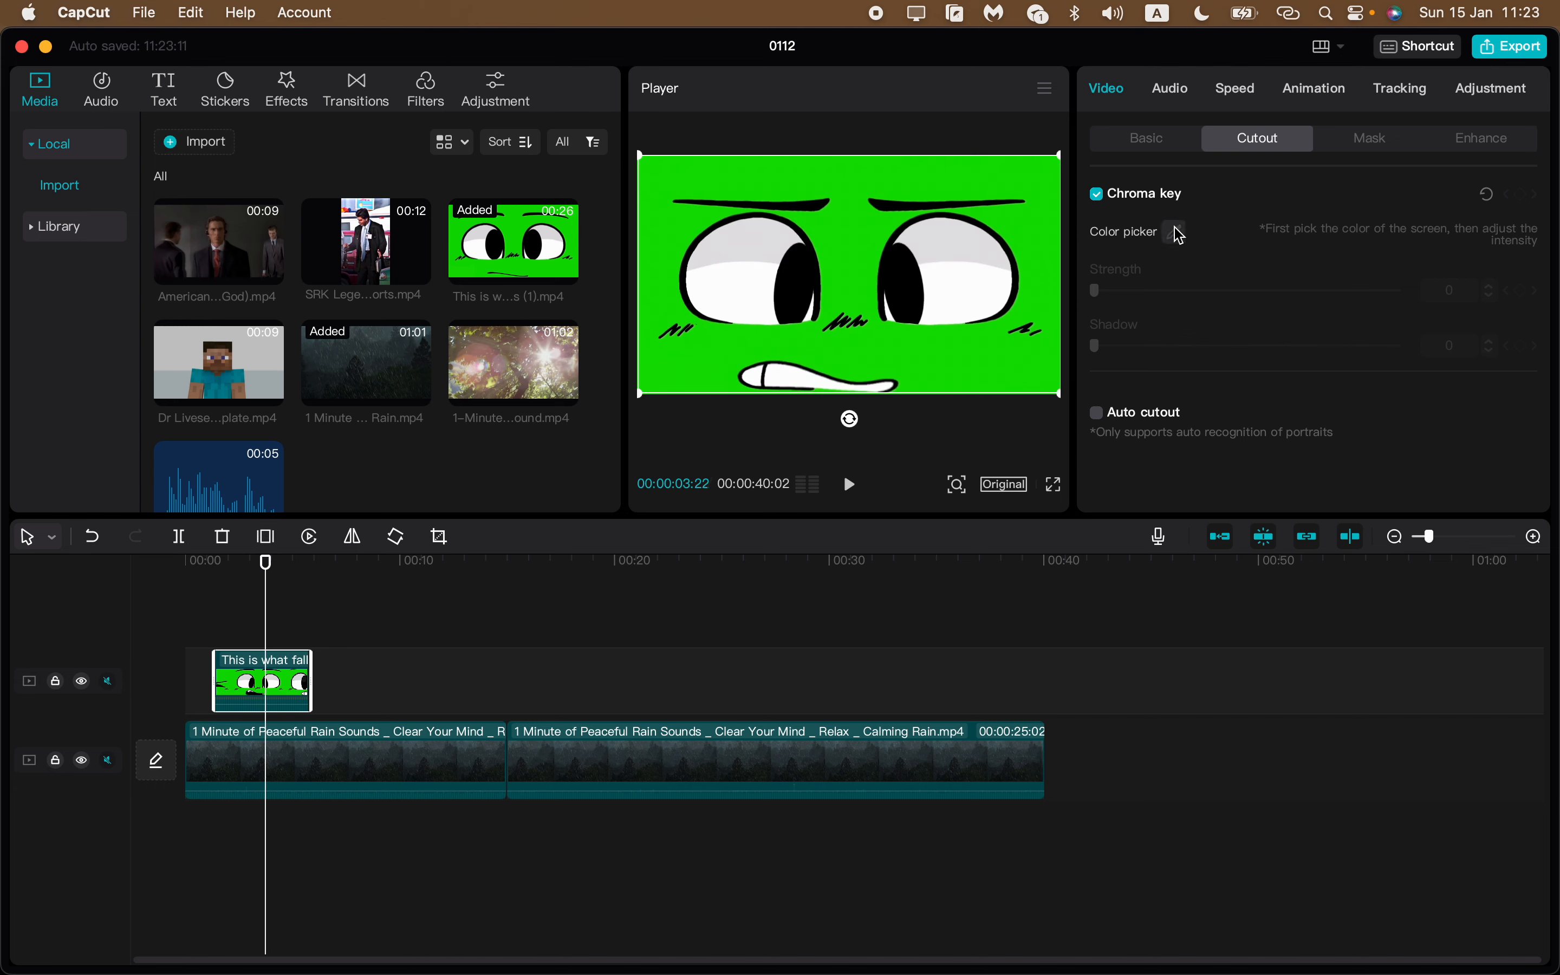
{"action": "left_click", "coordinate": [864, 277]}
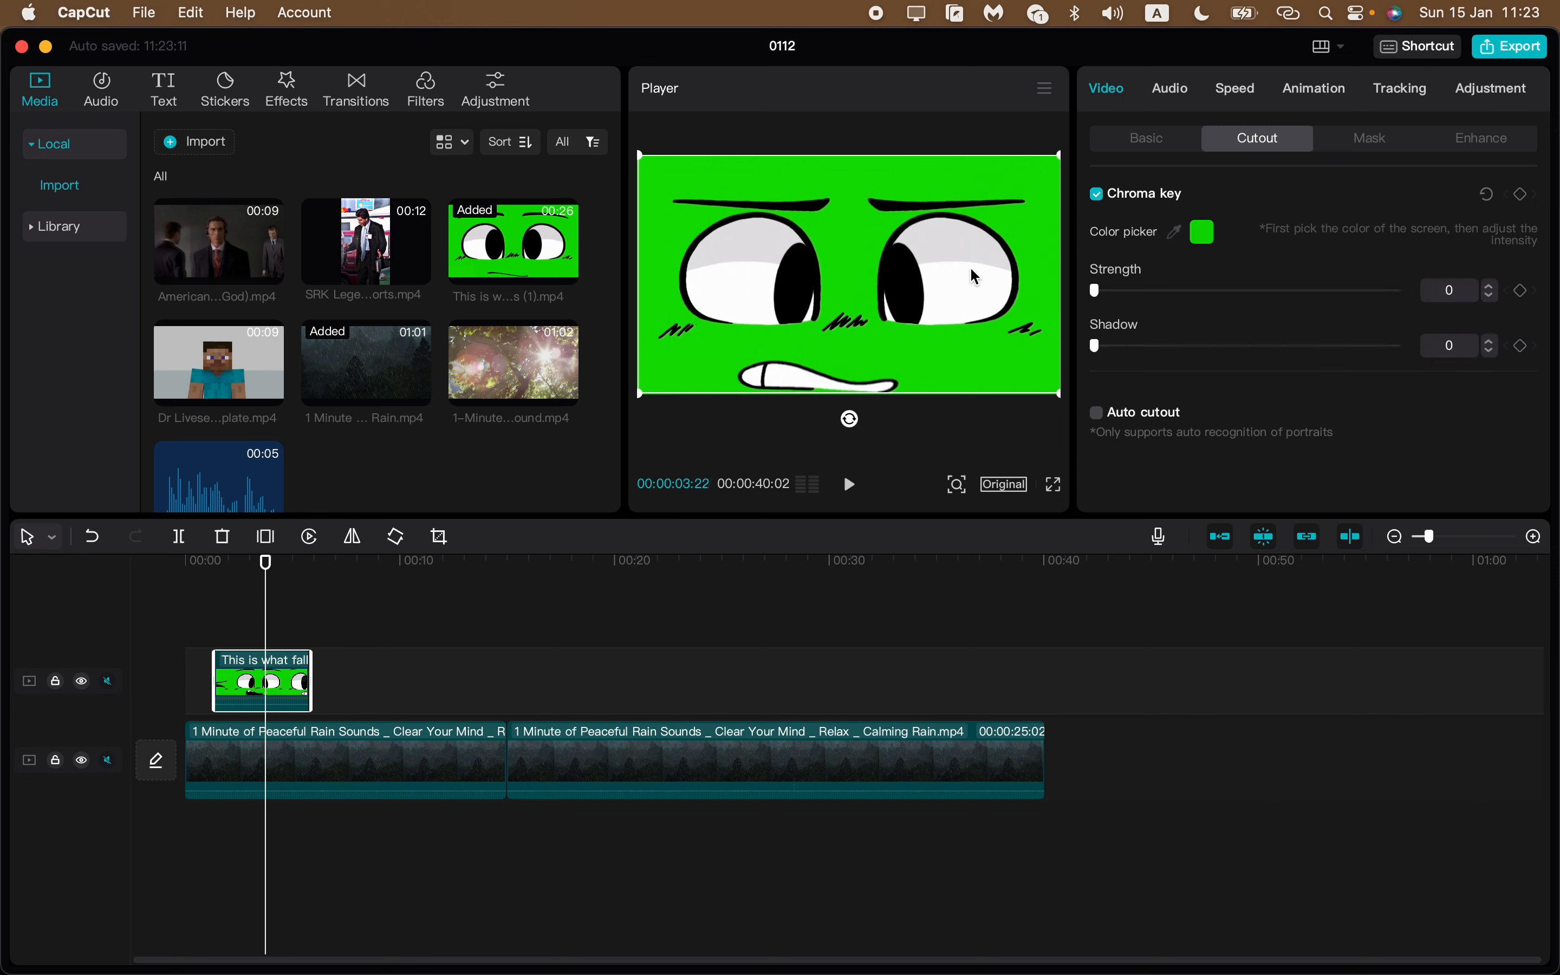
Step: Set the chroma key Strength to 100 and Shadow to 74
{"action": "left_click_drag", "start_coordinate": [1117, 297], "coordinate": [1229, 300]}
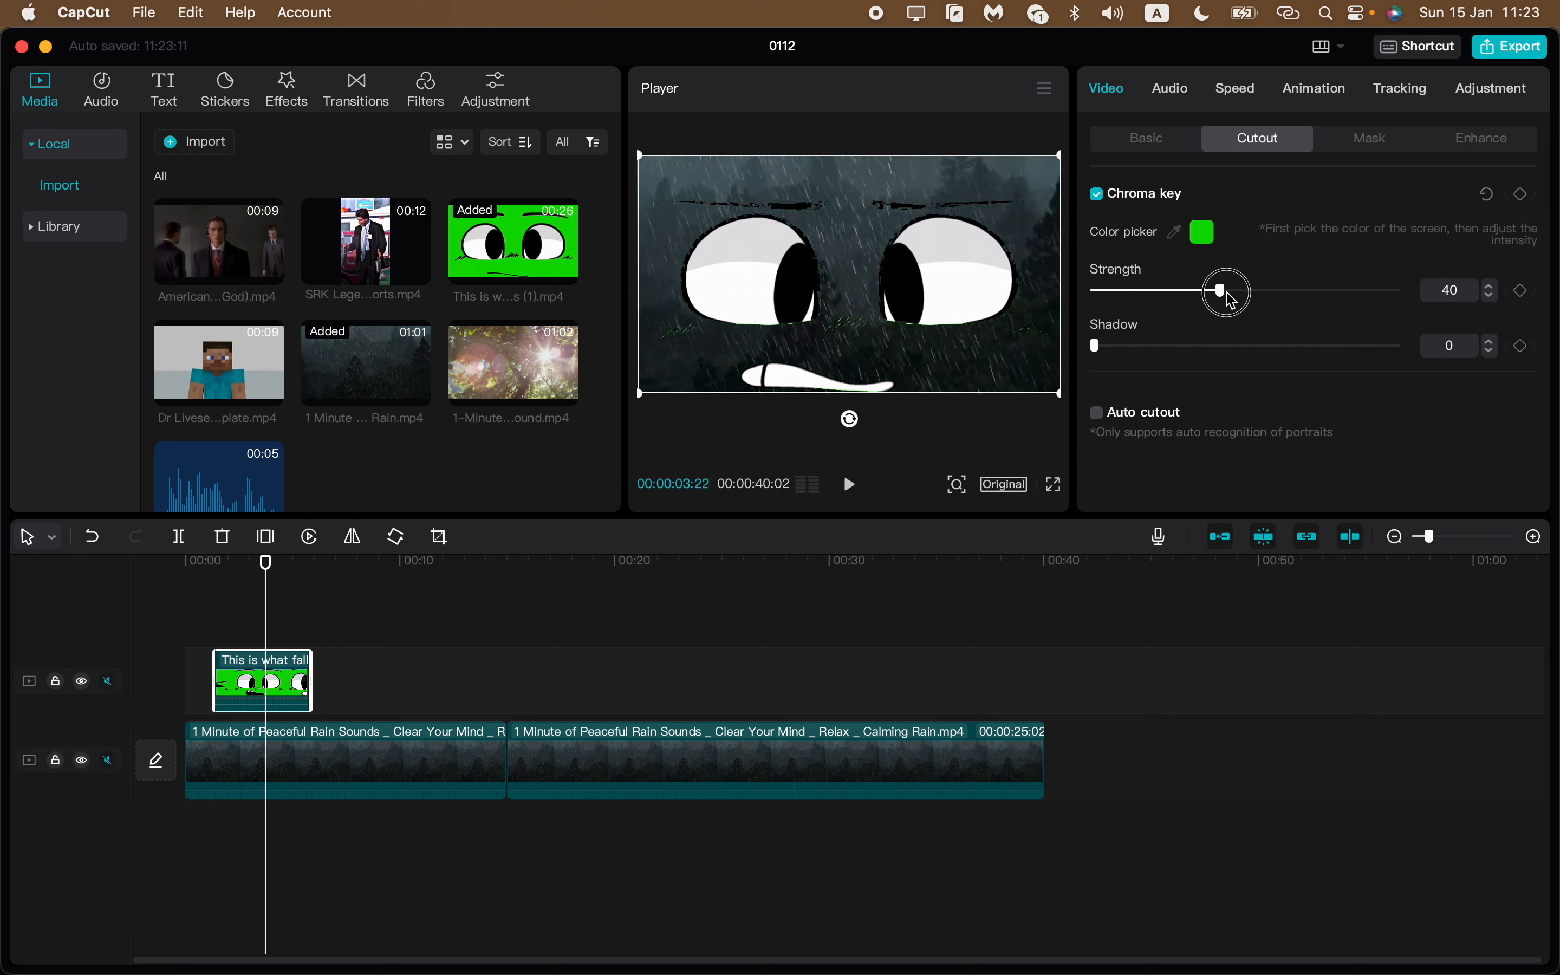
{"action": "left_click_drag", "start_coordinate": [1096, 346], "coordinate": [1174, 349]}
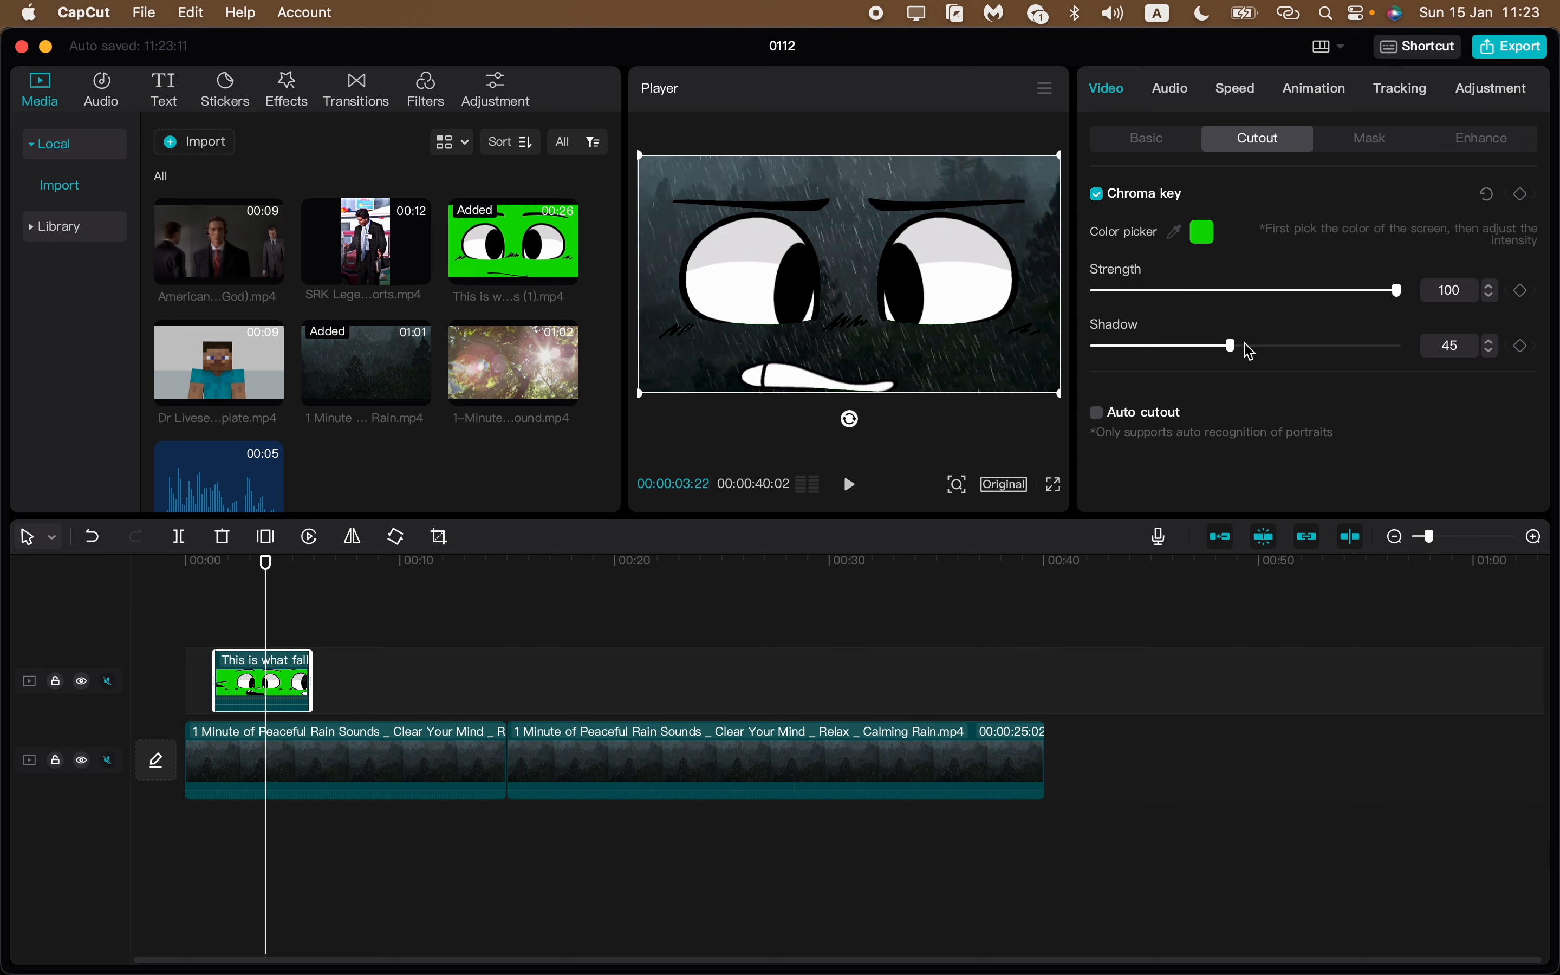
{"action": "left_click_drag", "start_coordinate": [1245, 342], "coordinate": [1288, 342]}
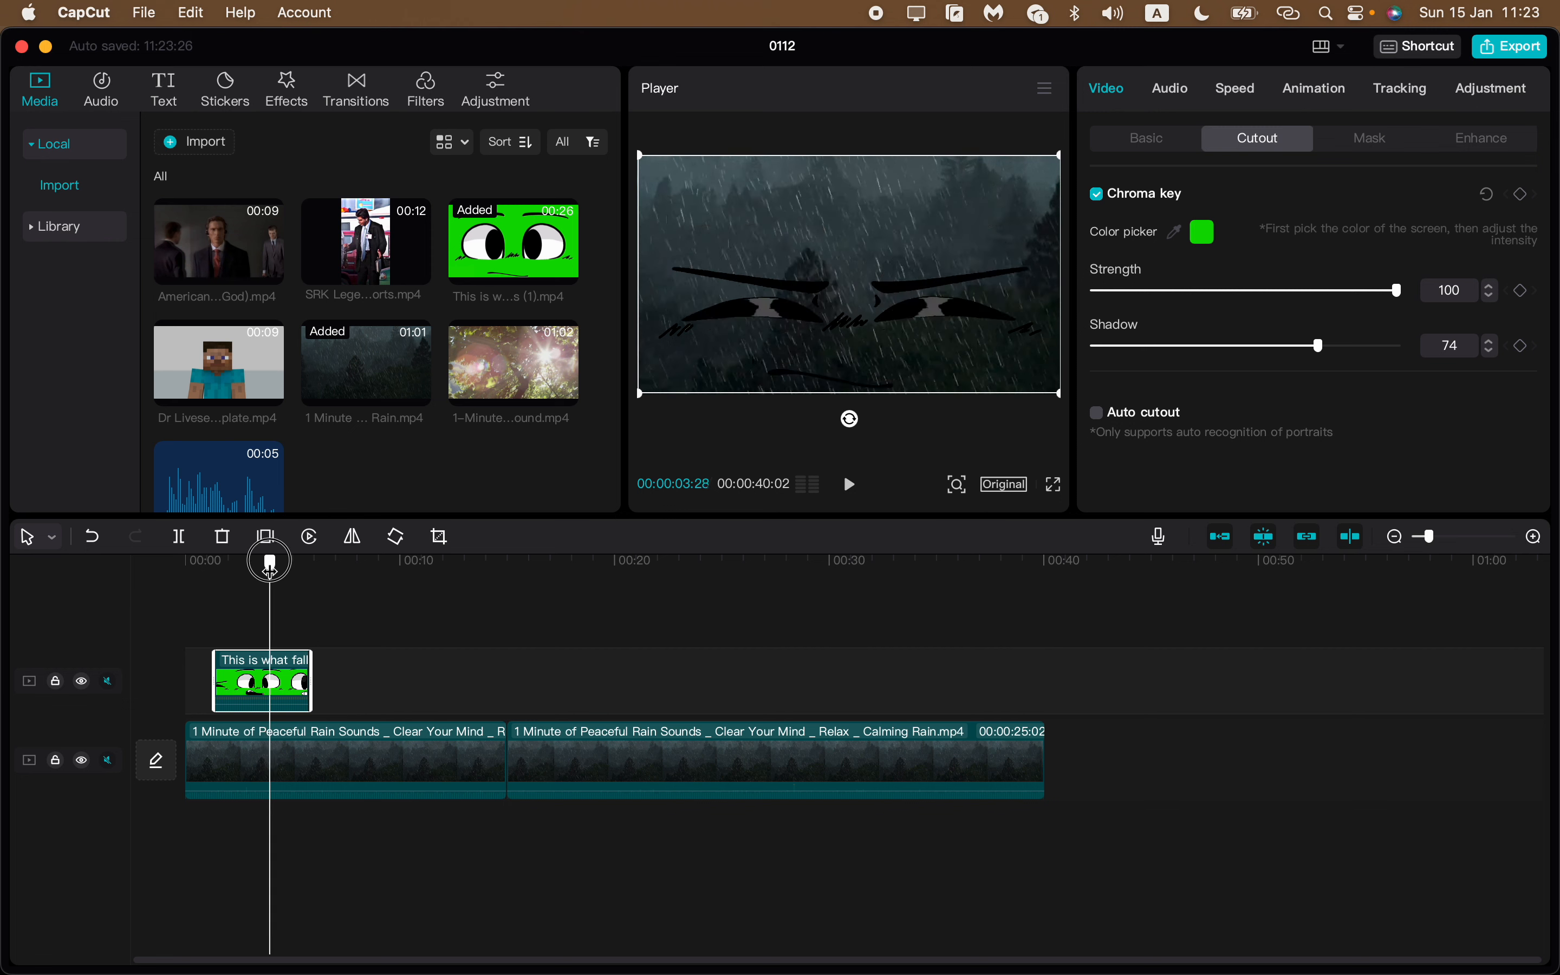
Step: Shrink the keyed face overlay to about half size, place it in the frame's upper-left corner, and play it
{"action": "left_click_drag", "start_coordinate": [266, 563], "coordinate": [222, 565]}
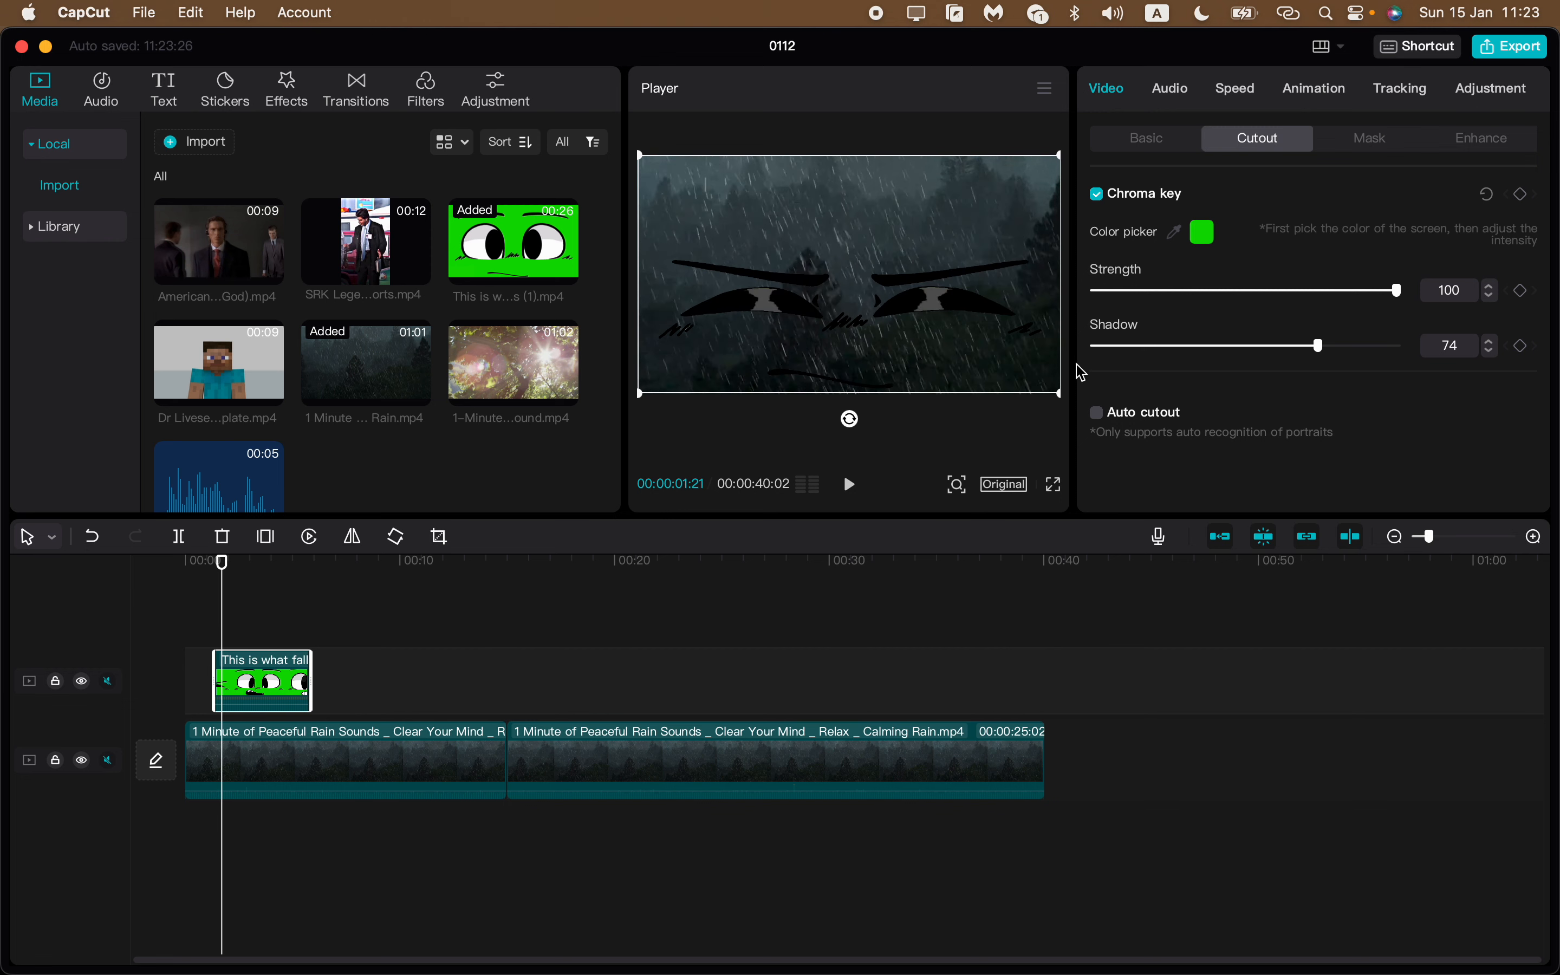
{"action": "left_click_drag", "start_coordinate": [1059, 395], "coordinate": [988, 361]}
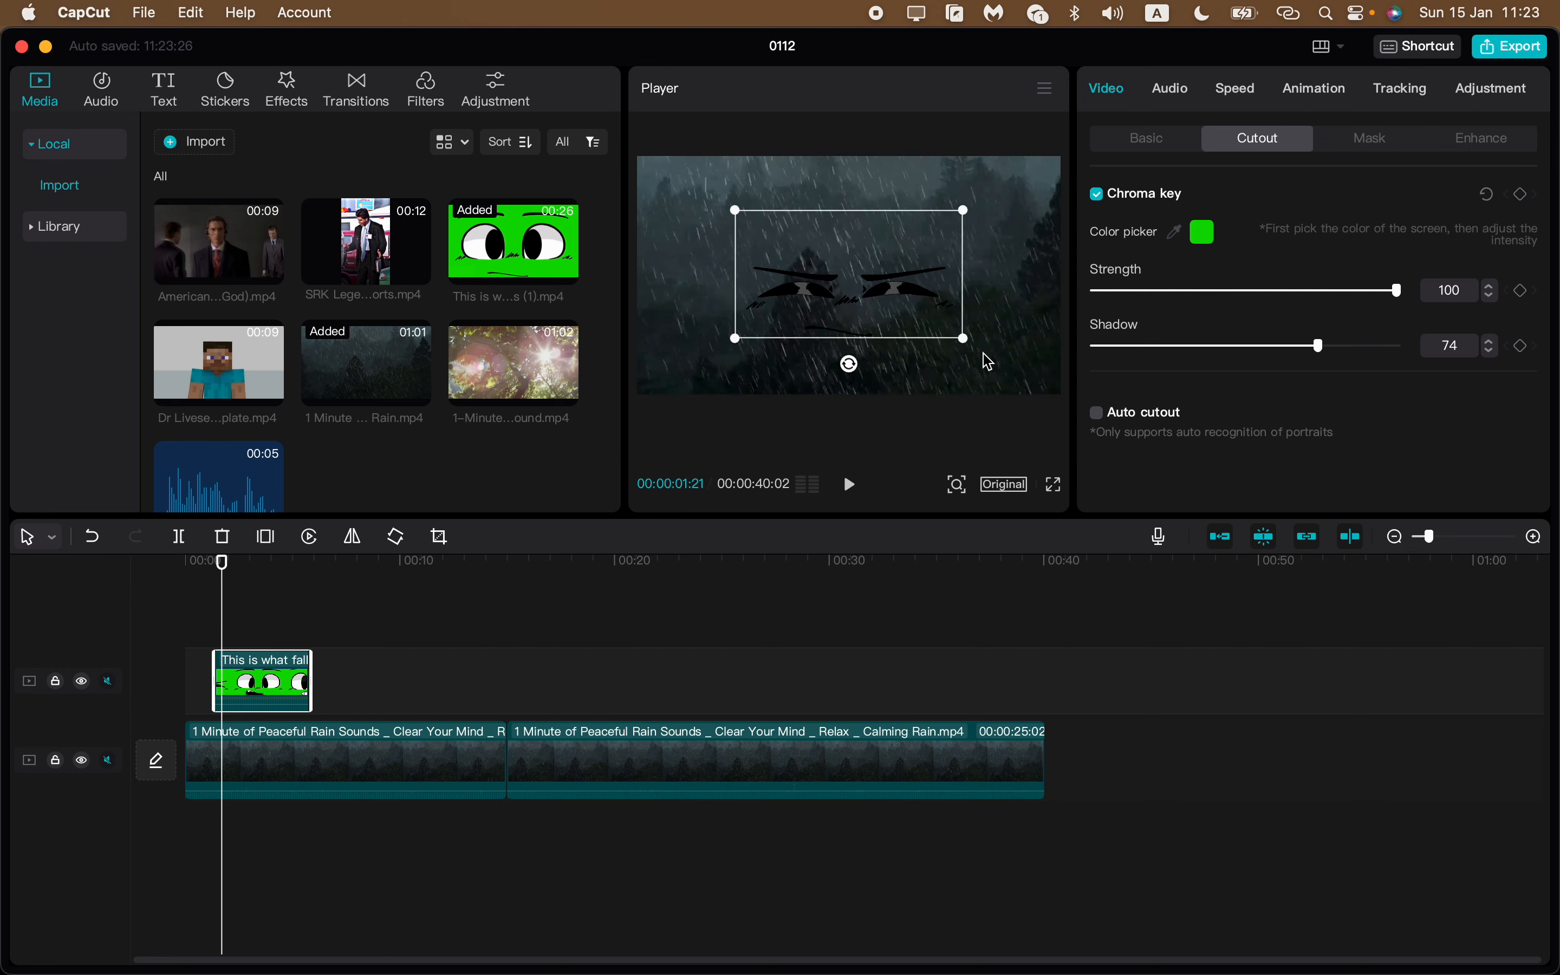
{"action": "left_click_drag", "start_coordinate": [867, 300], "coordinate": [782, 260]}
{"action": "key", "text": "space"}
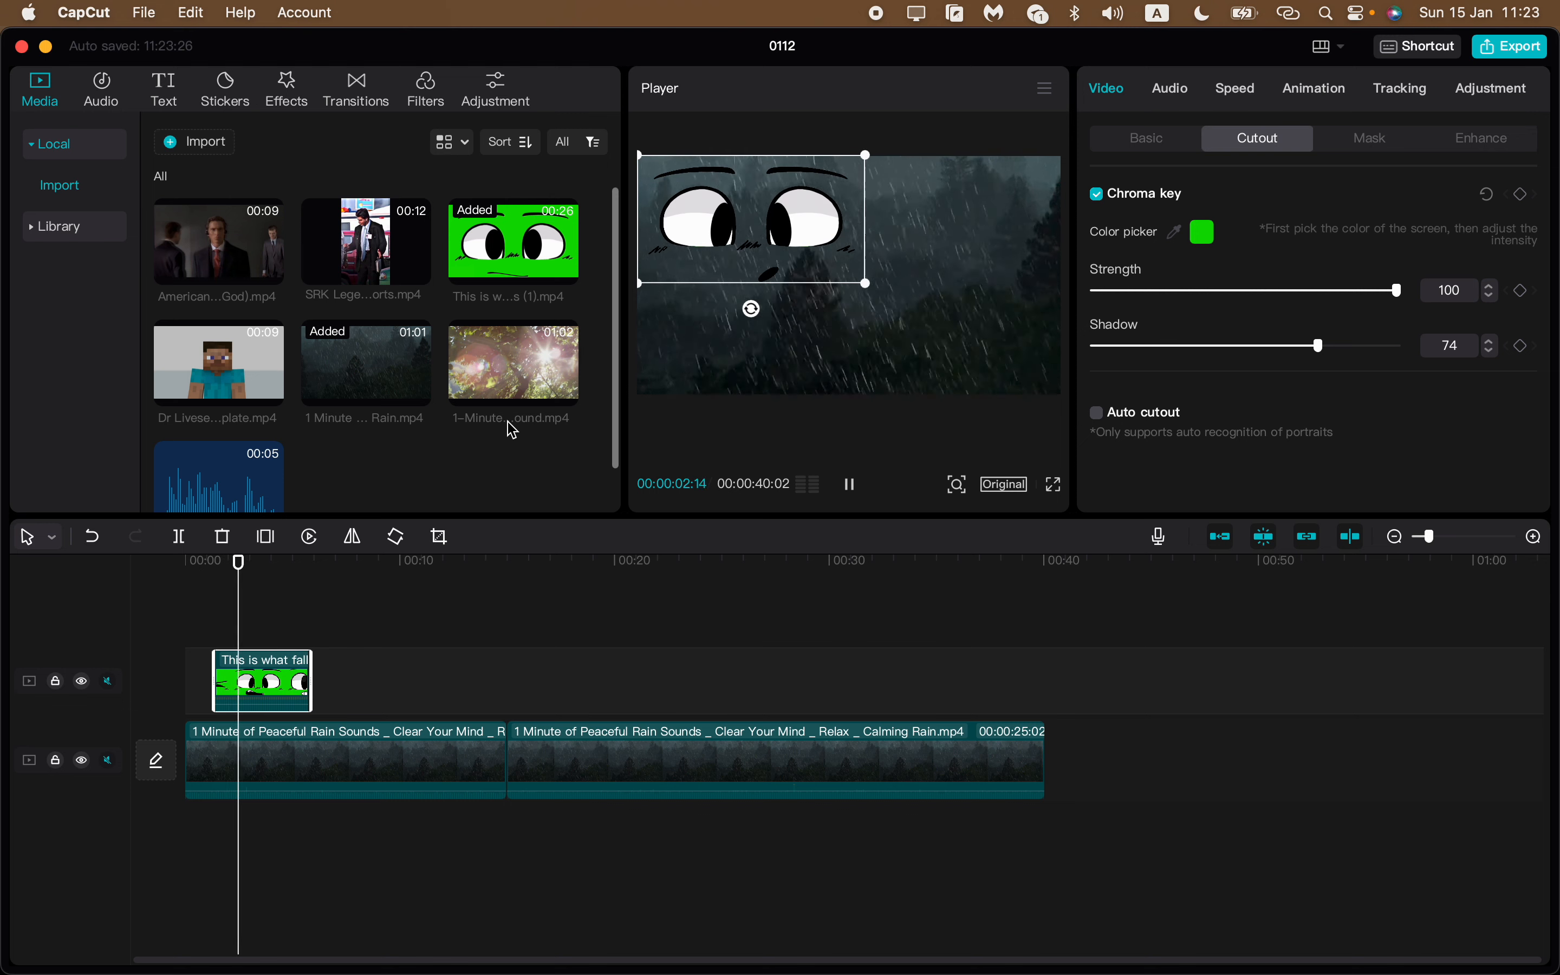
Step: Shorten the face overlay to end at about 3.8 seconds and preview the timeline from the start
{"action": "left_click_drag", "start_coordinate": [311, 677], "coordinate": [271, 661]}
{"action": "scroll", "coordinate": [271, 661], "scroll_direction": "up", "scroll_amount": 3}
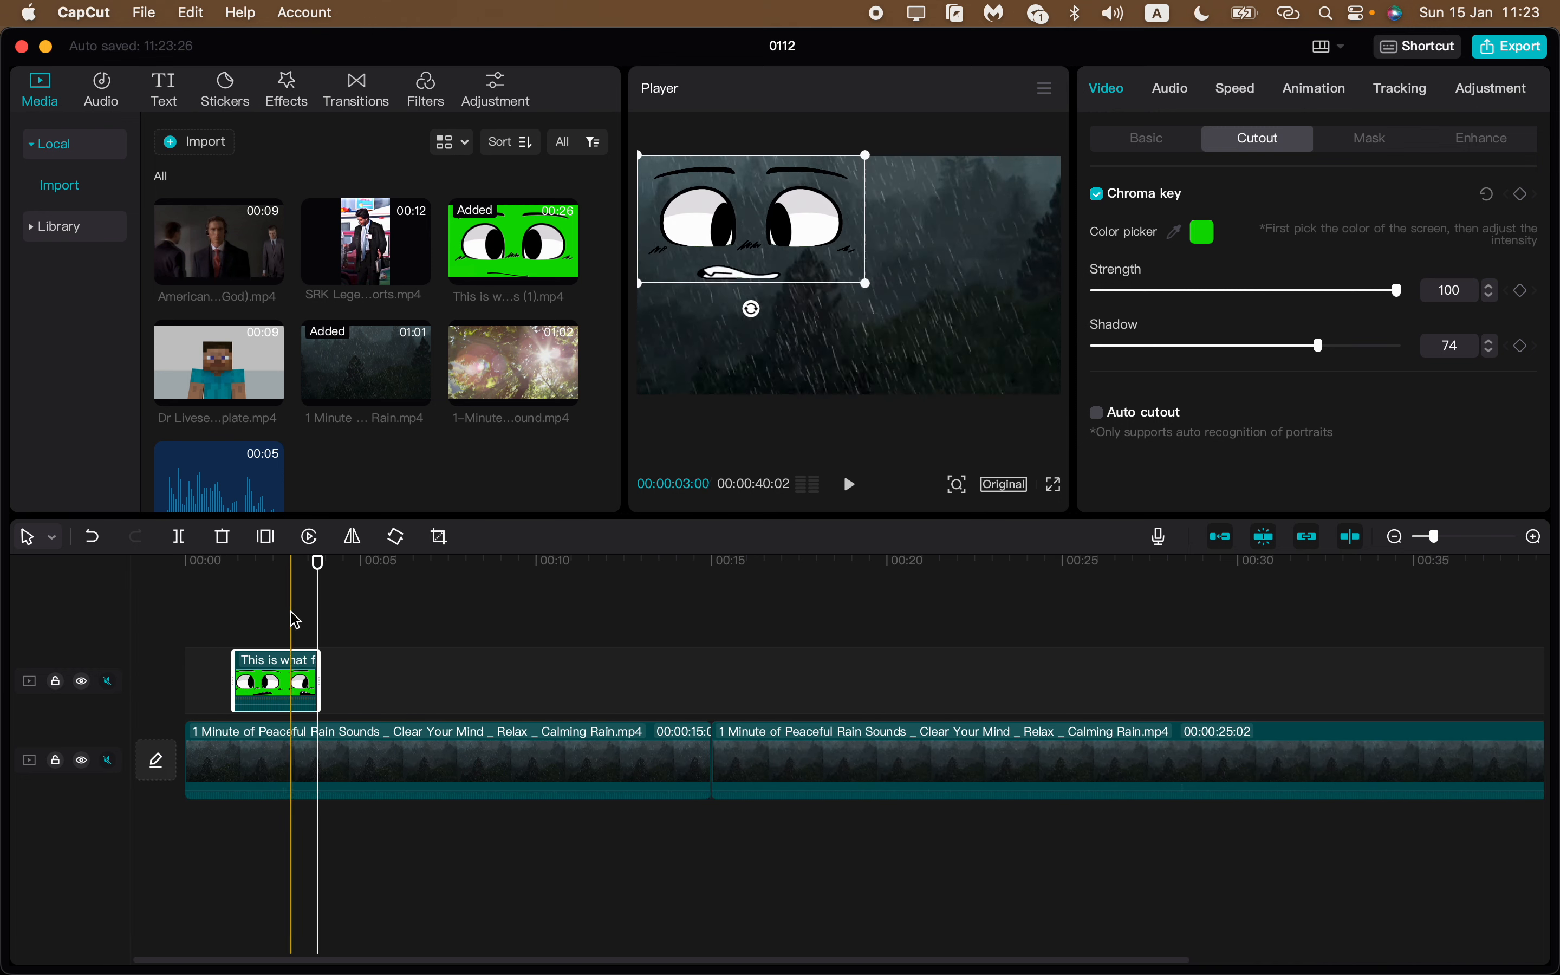
{"action": "left_click_drag", "start_coordinate": [320, 580], "coordinate": [97, 547]}
{"action": "key", "text": "space"}
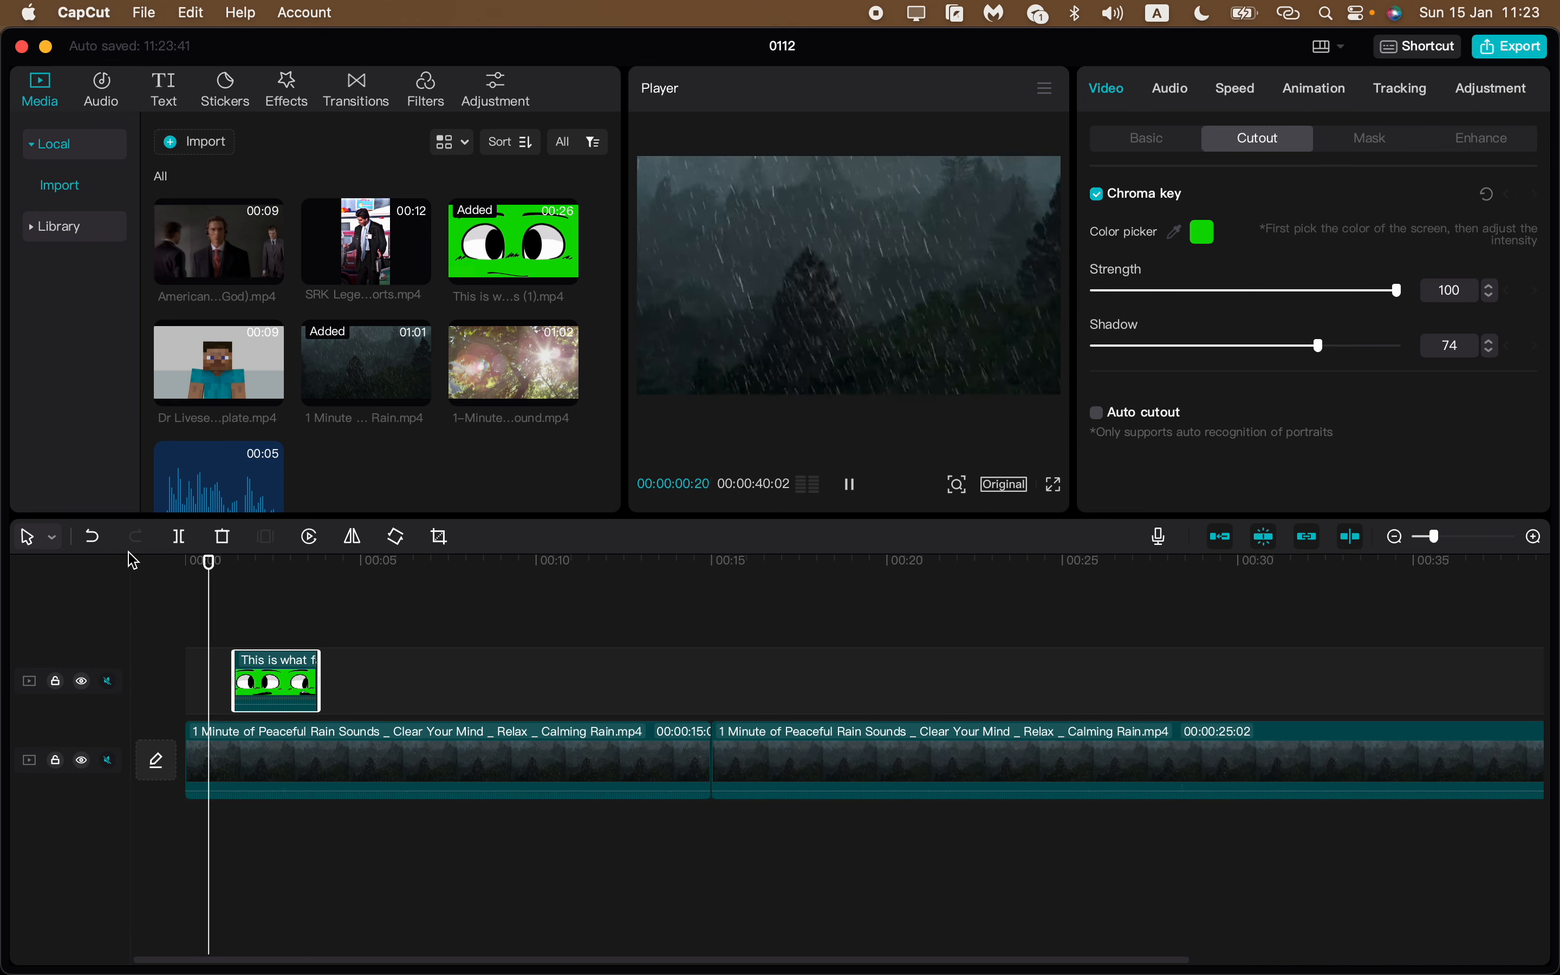
{"action": "key", "text": "space"}
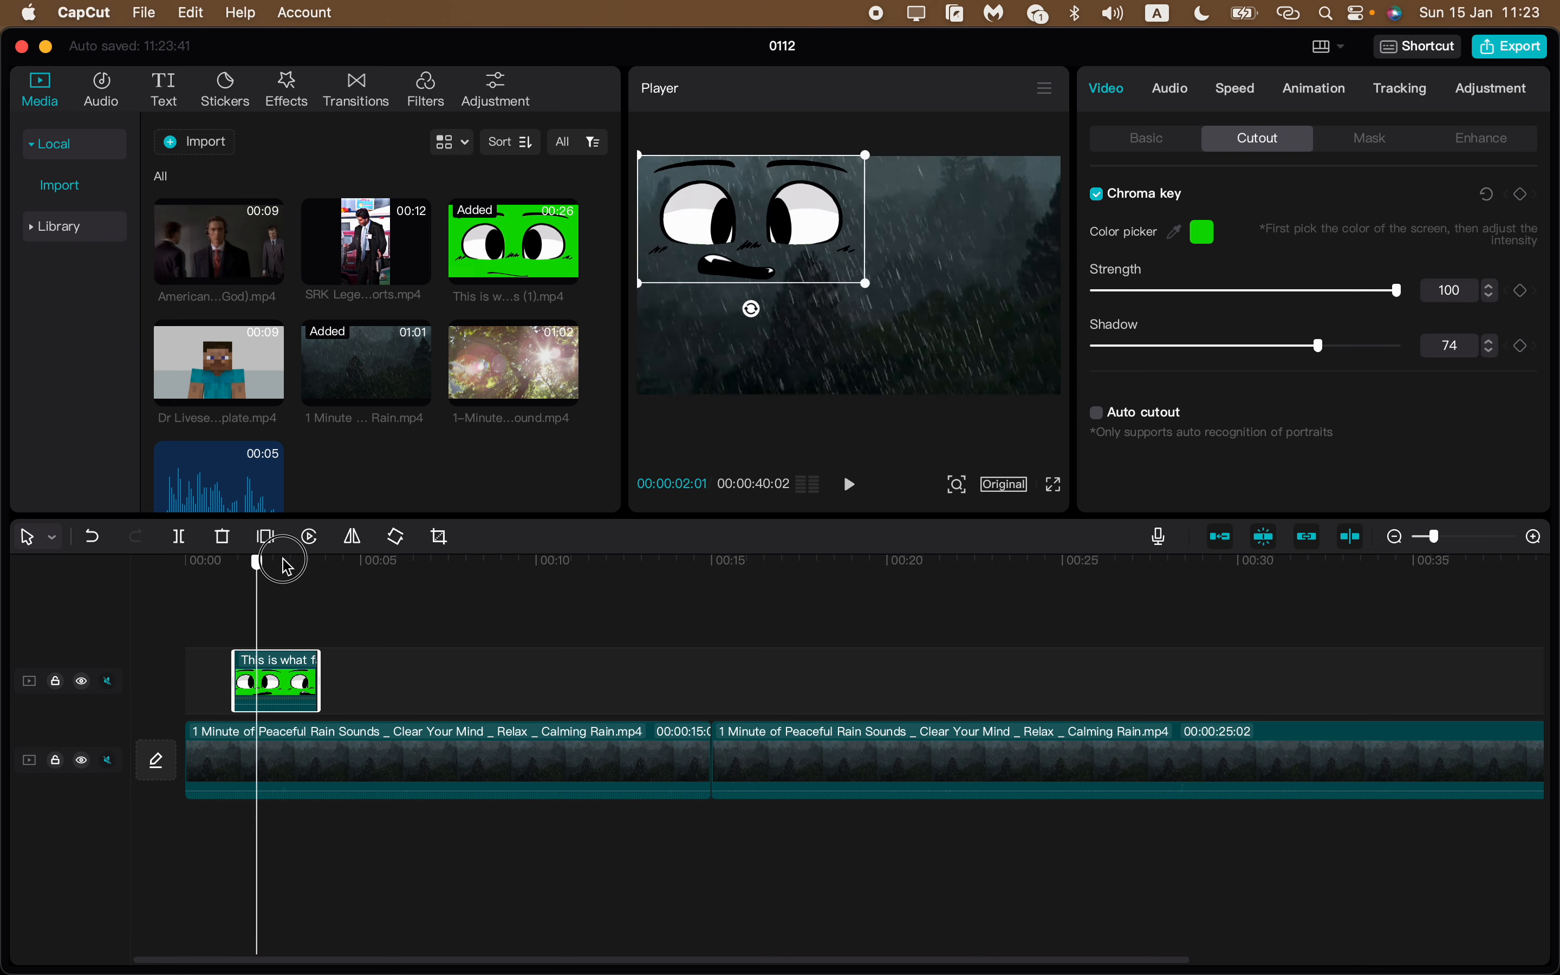
Step: Insert the 1-Minute Nature Background Sound video between the two rain clips and enlarge it slightly in the frame
{"action": "left_click", "coordinate": [468, 559]}
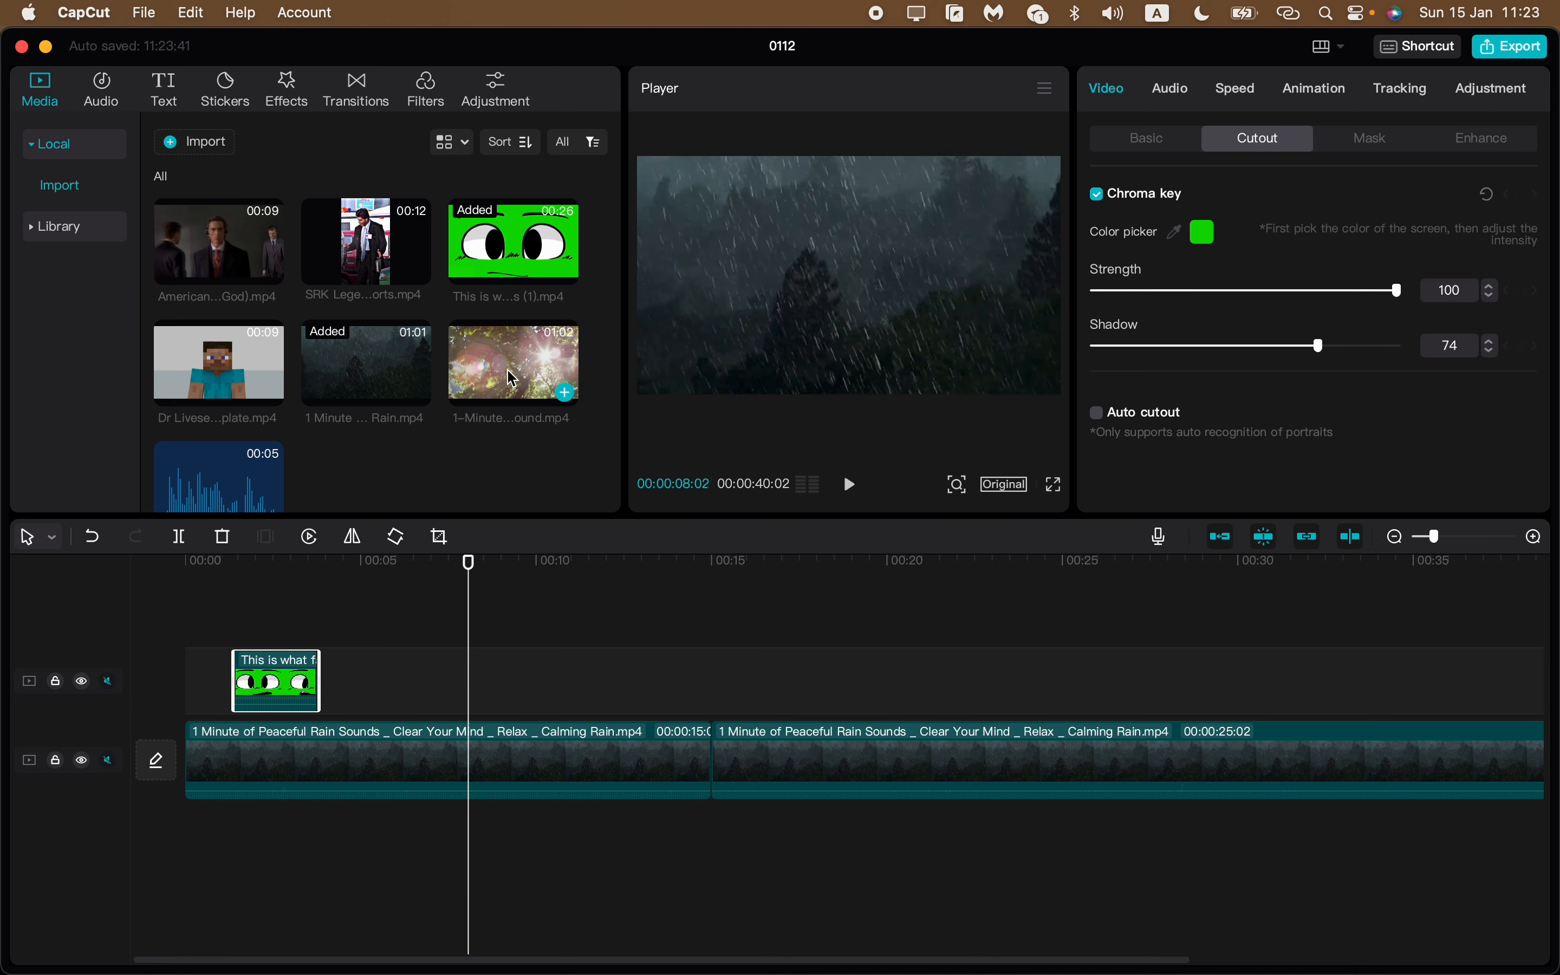
{"action": "left_click_drag", "start_coordinate": [512, 377], "coordinate": [689, 764]}
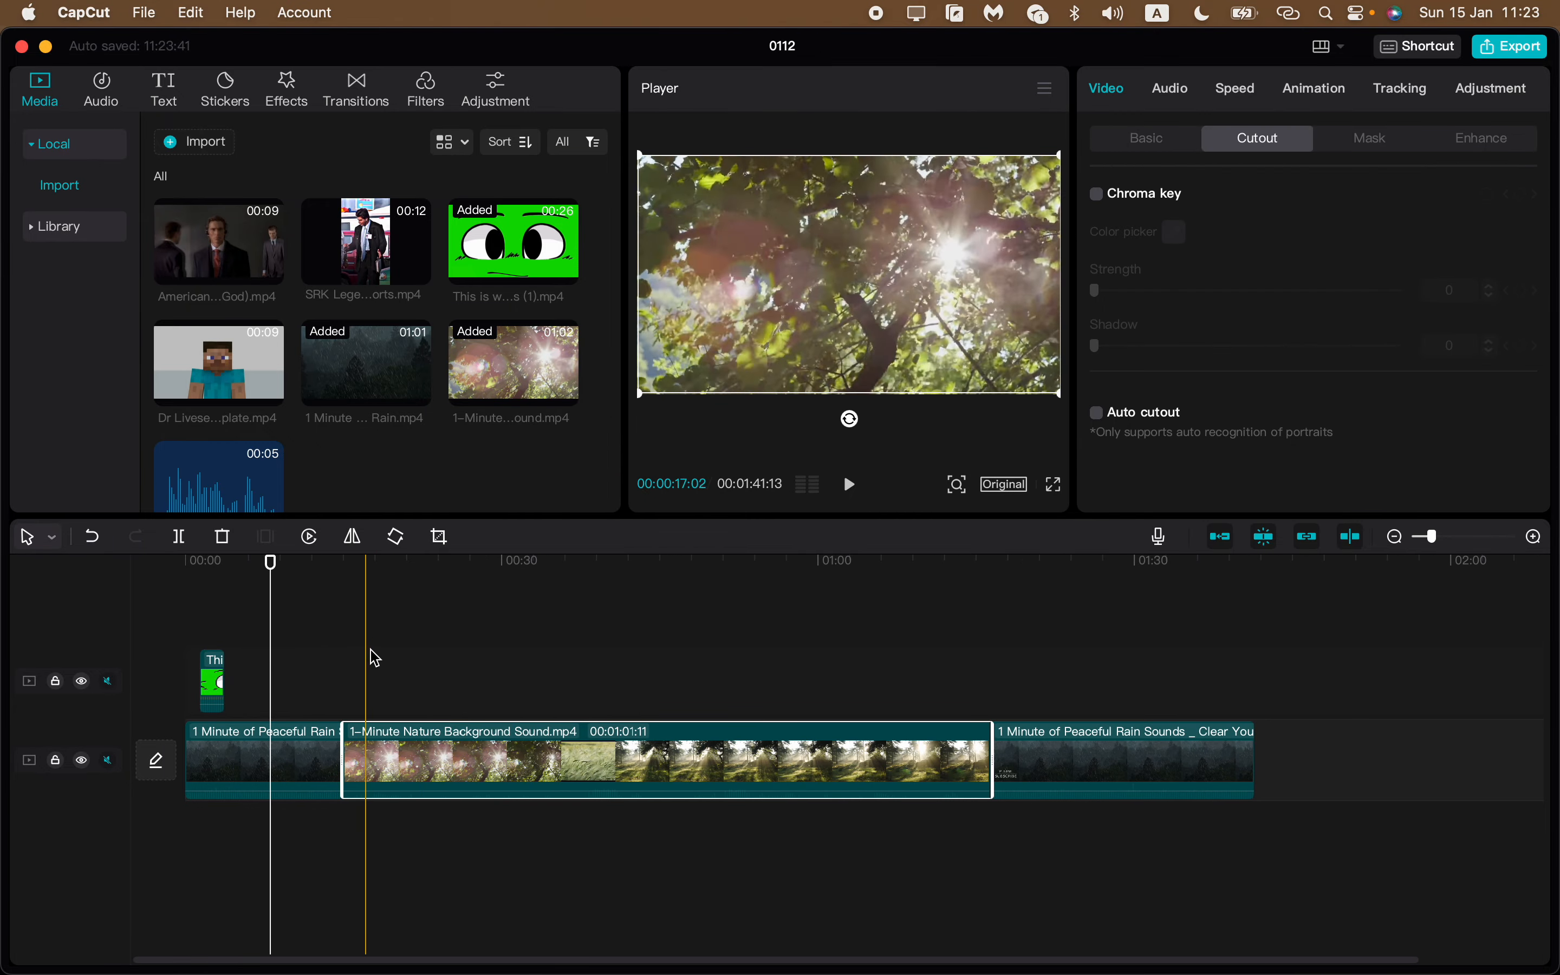
{"action": "left_click_drag", "start_coordinate": [271, 565], "coordinate": [489, 582]}
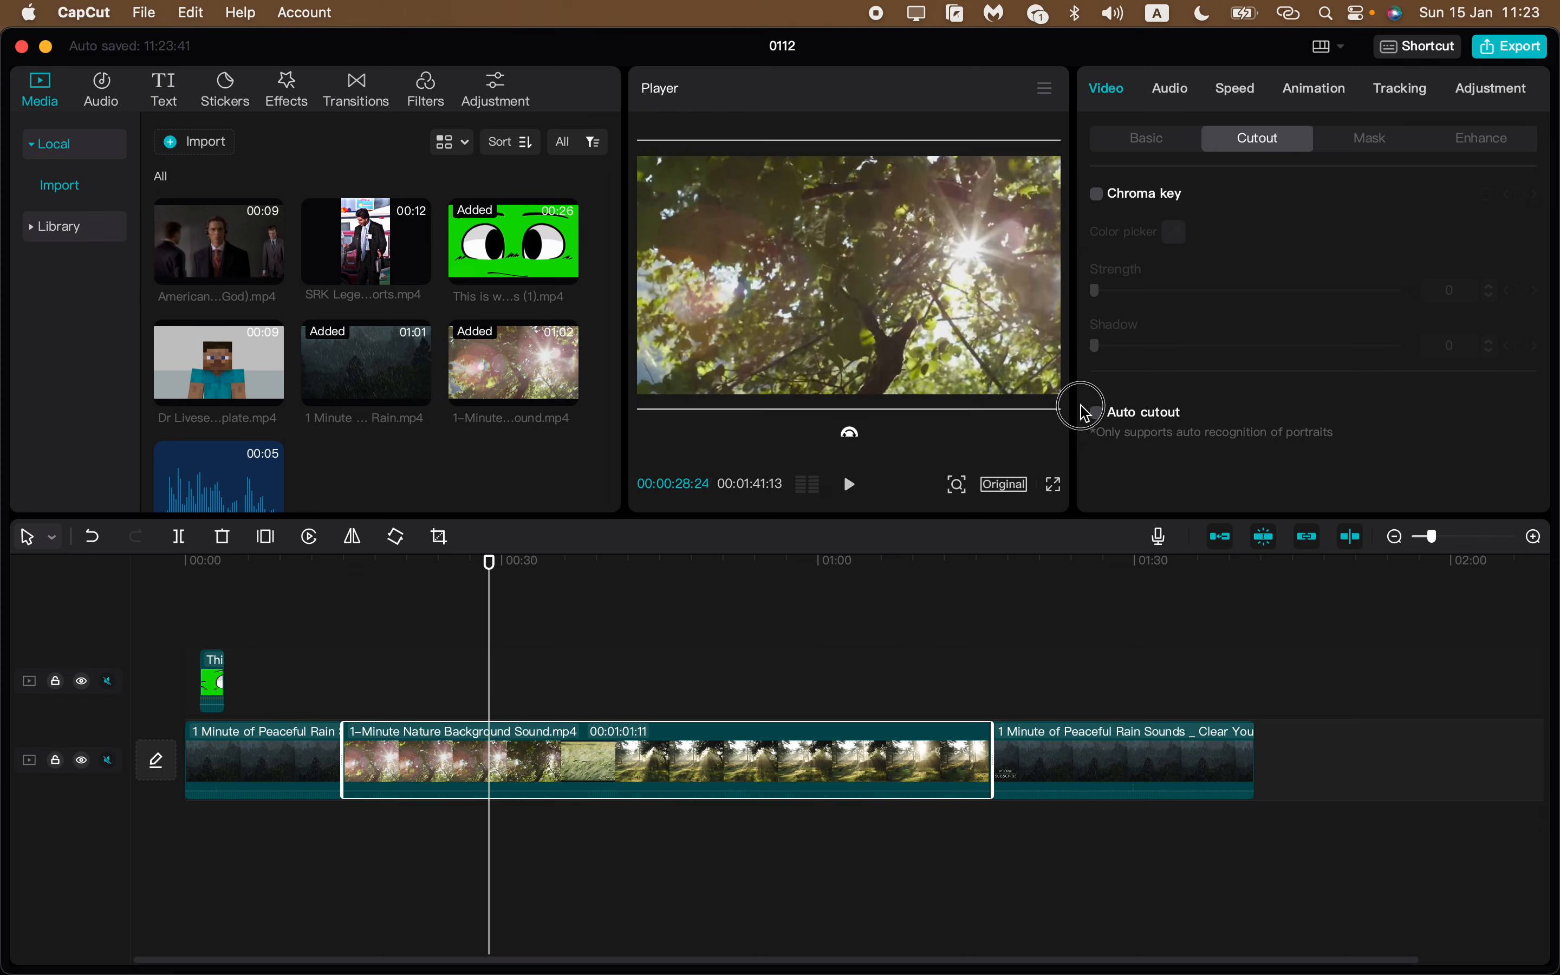
Step: Split the nature clip at about 00:24 and 00:37 and delete its first and last sections, keeping the middle
{"action": "key", "text": "b"}
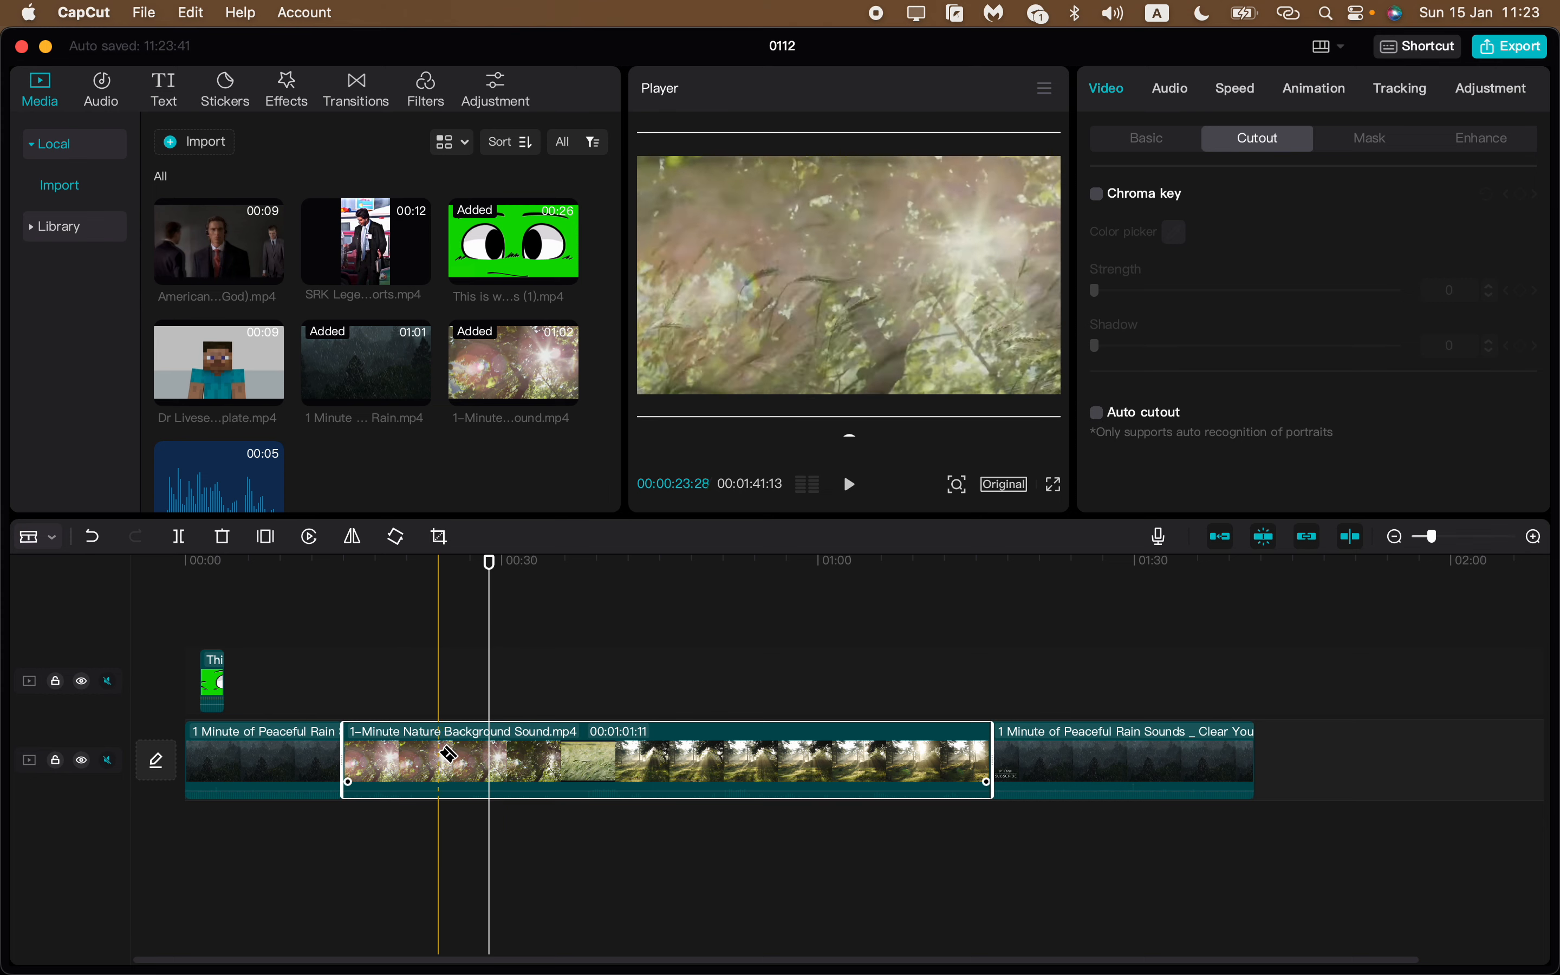
{"action": "left_click", "coordinate": [438, 752]}
{"action": "left_click", "coordinate": [573, 748]}
{"action": "key", "text": "a"}
{"action": "left_click", "coordinate": [398, 757]}
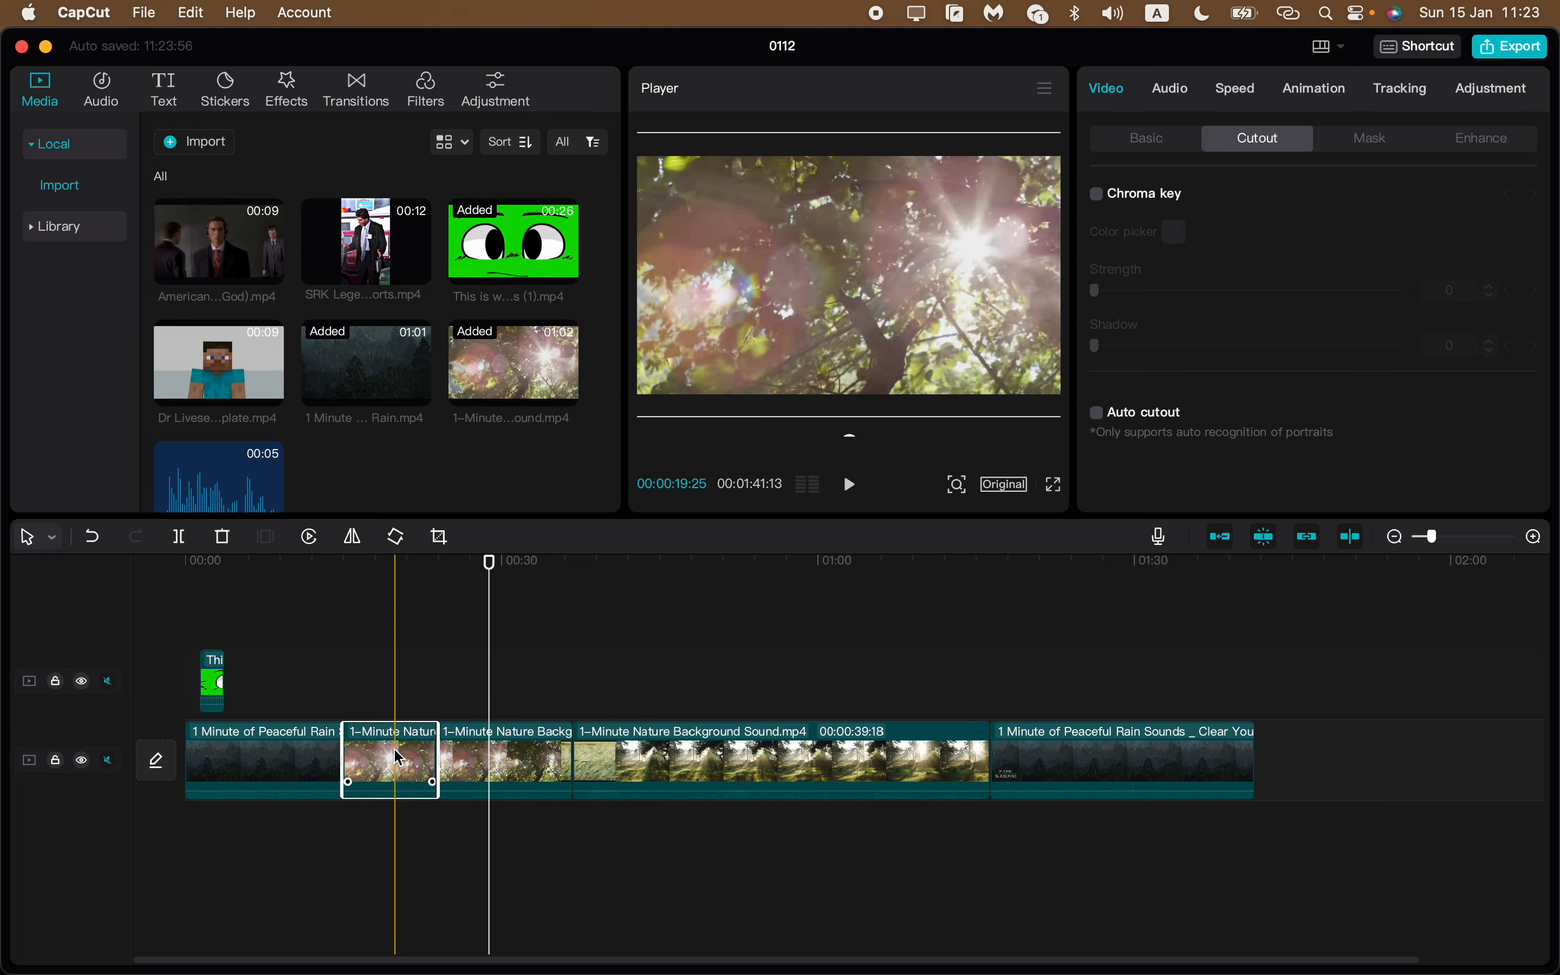
{"action": "key", "text": "Delete"}
{"action": "left_click", "coordinate": [599, 786]}
{"action": "key", "text": "Delete"}
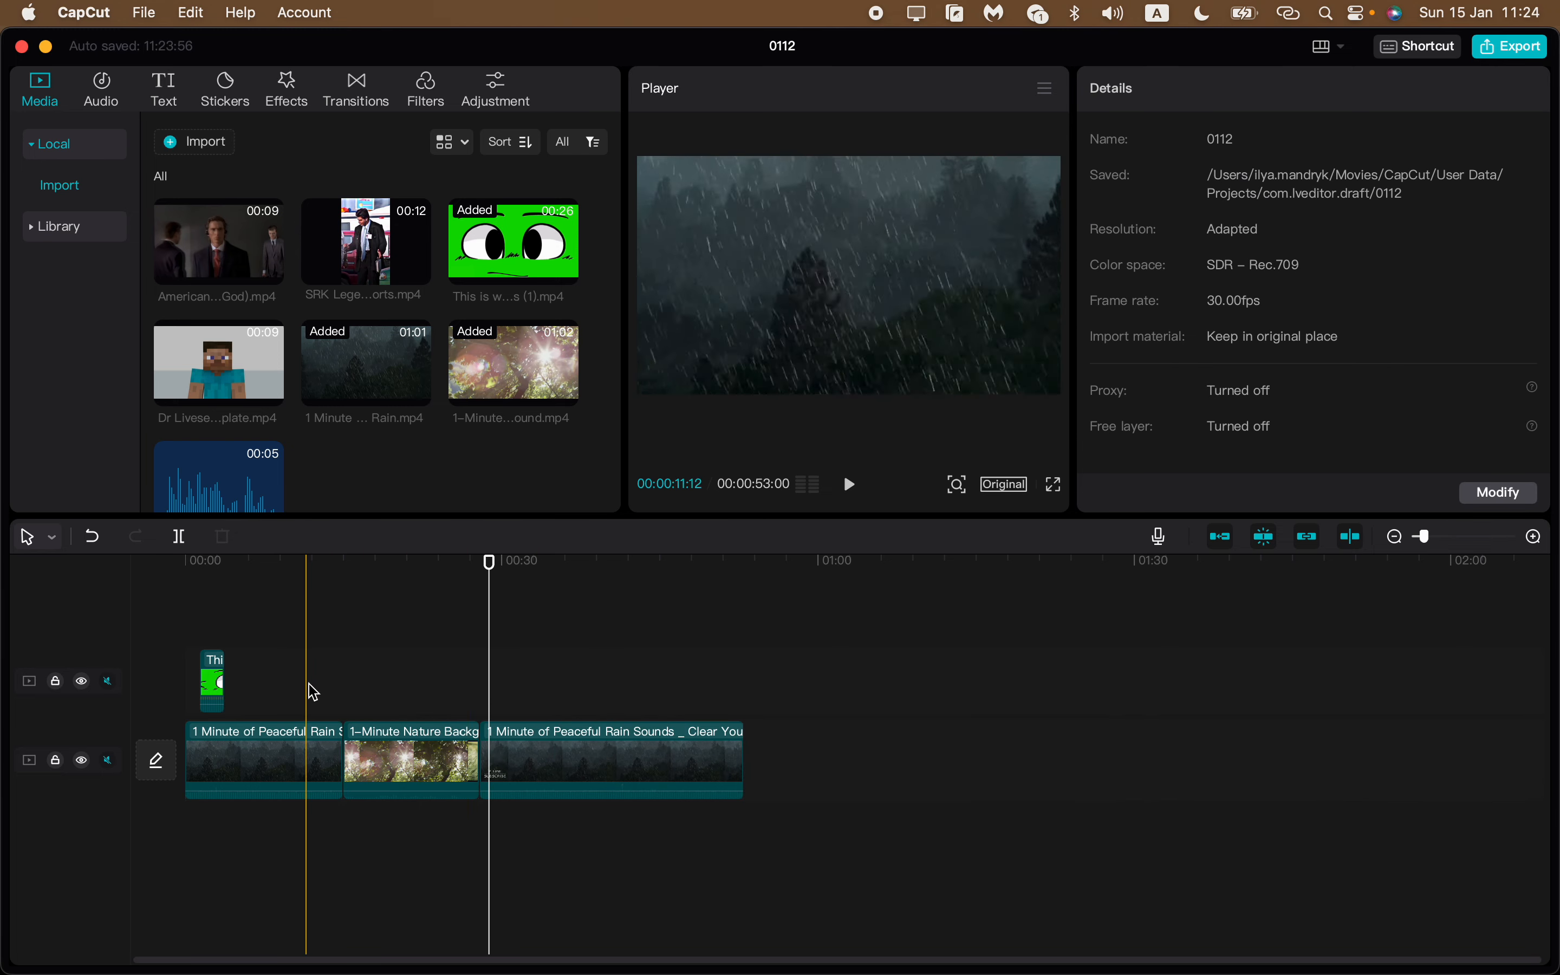
Step: Shorten the nature clip by trimming its end back to about 00:19 on the timeline
{"action": "left_click", "coordinate": [331, 677]}
{"action": "key", "text": "space"}
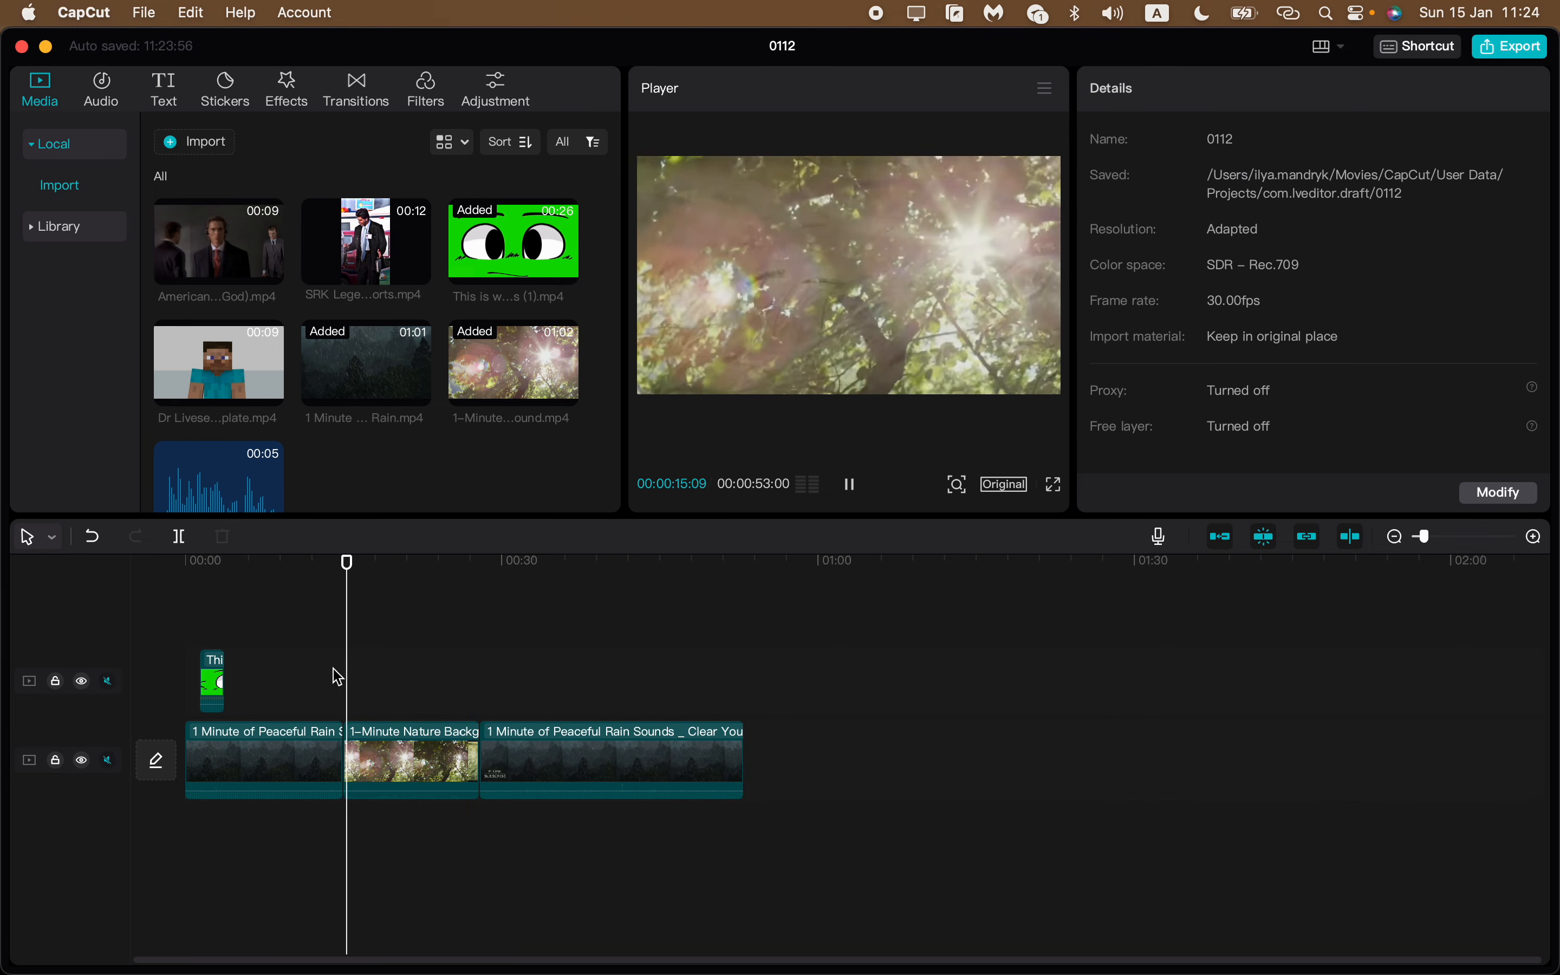
{"action": "key", "text": "super+equal"}
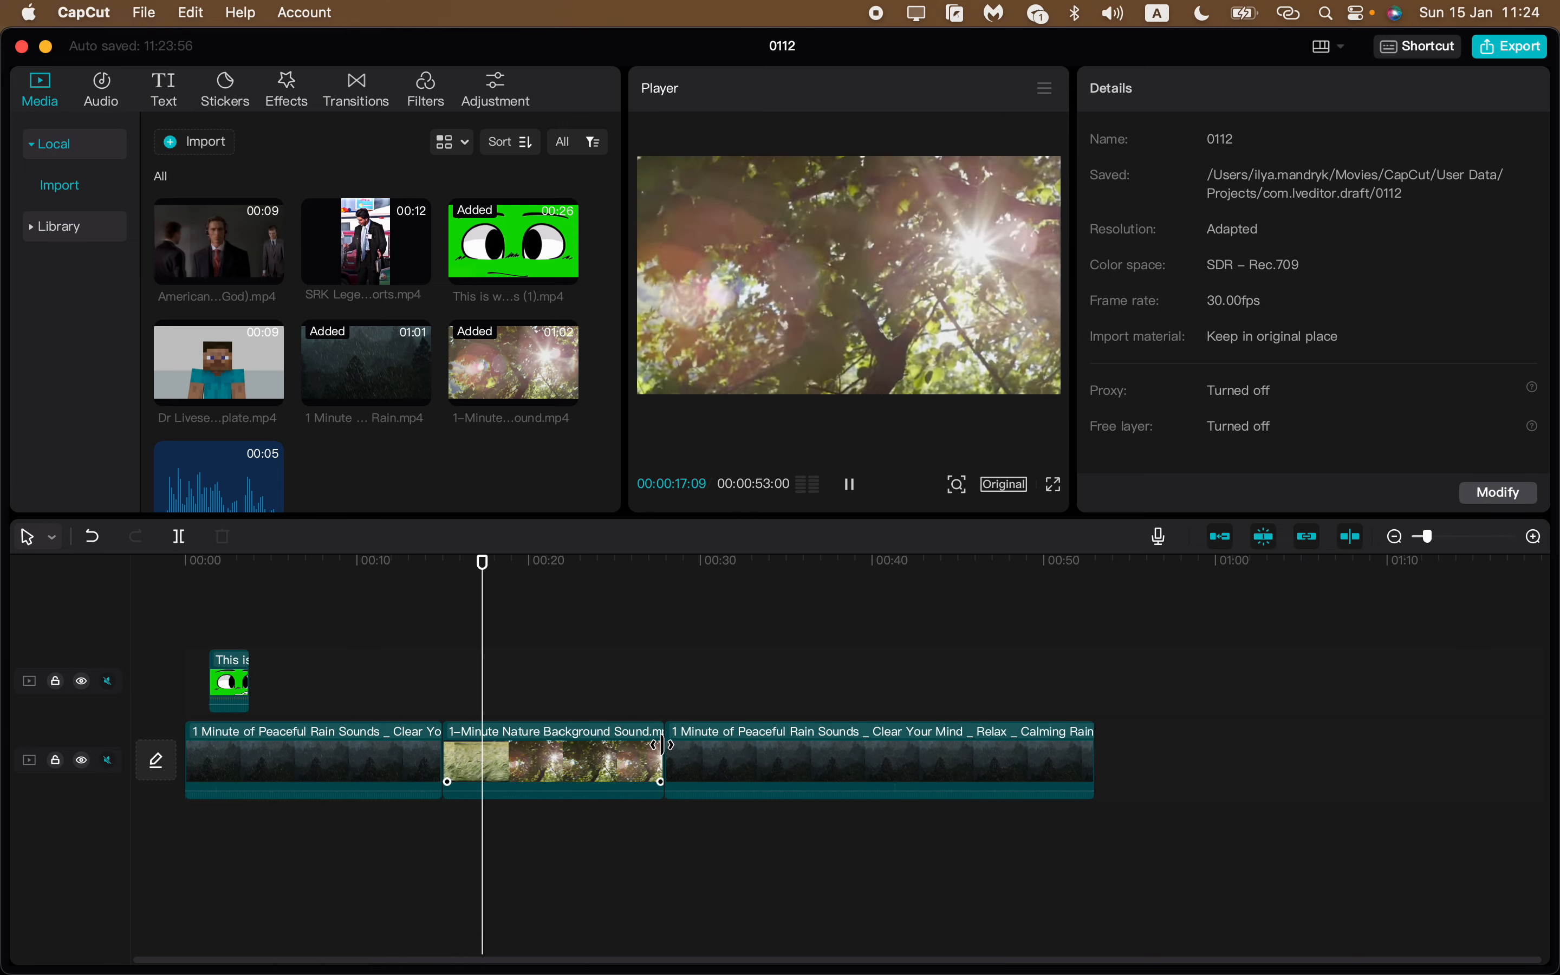
{"action": "left_click_drag", "start_coordinate": [665, 745], "coordinate": [612, 745]}
{"action": "key", "text": "super+z"}
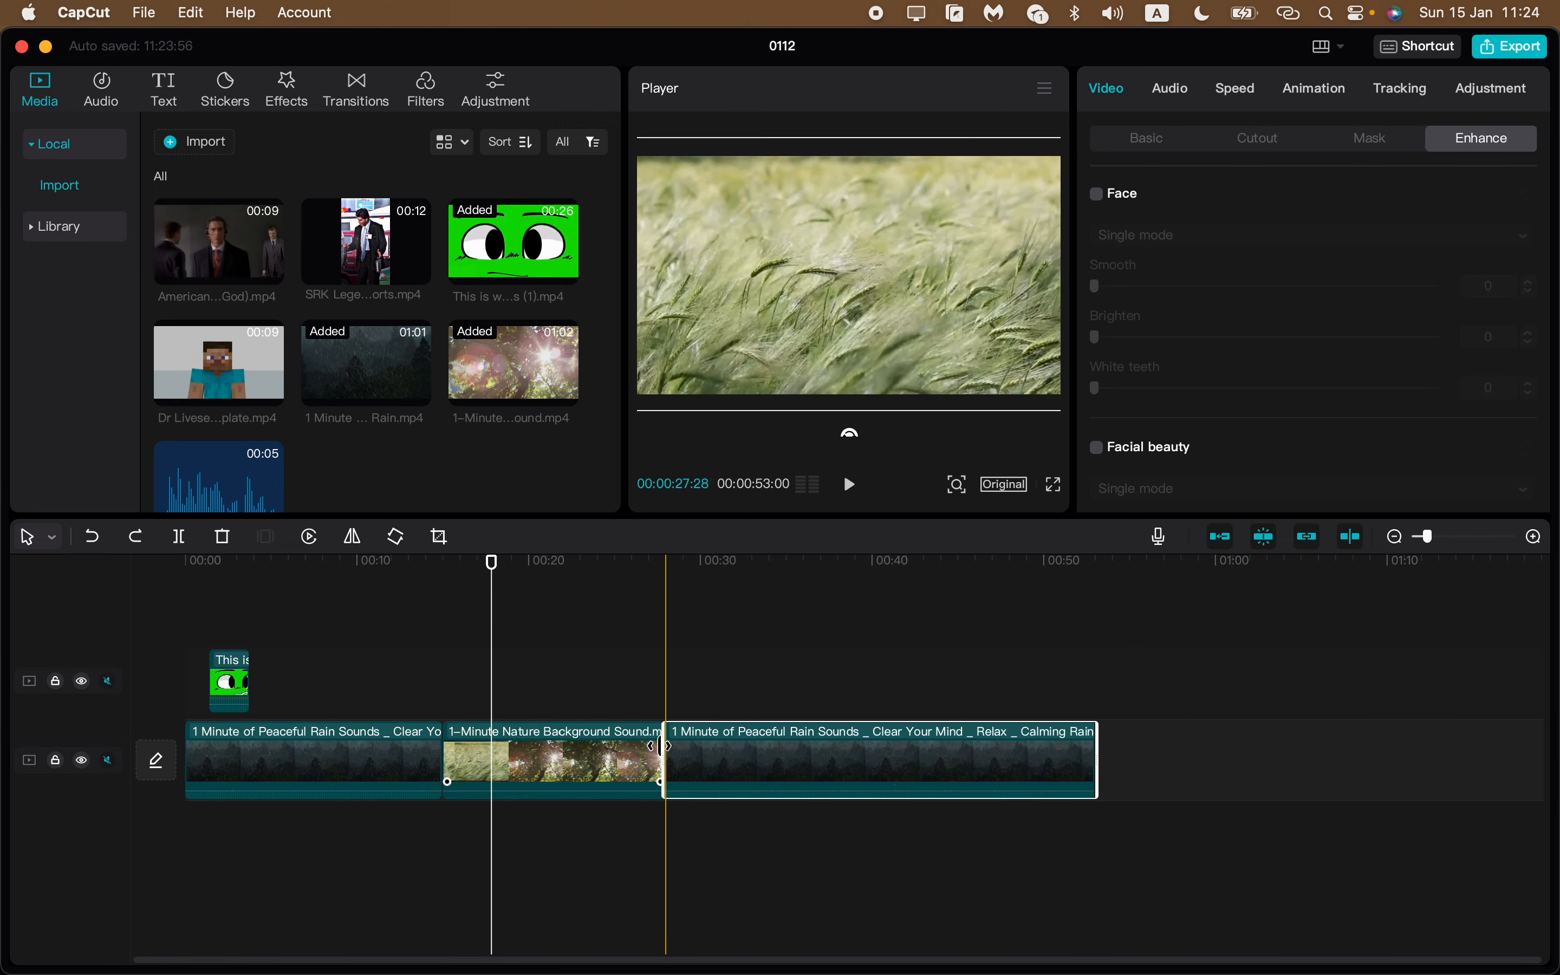
{"action": "key", "text": "super+equal"}
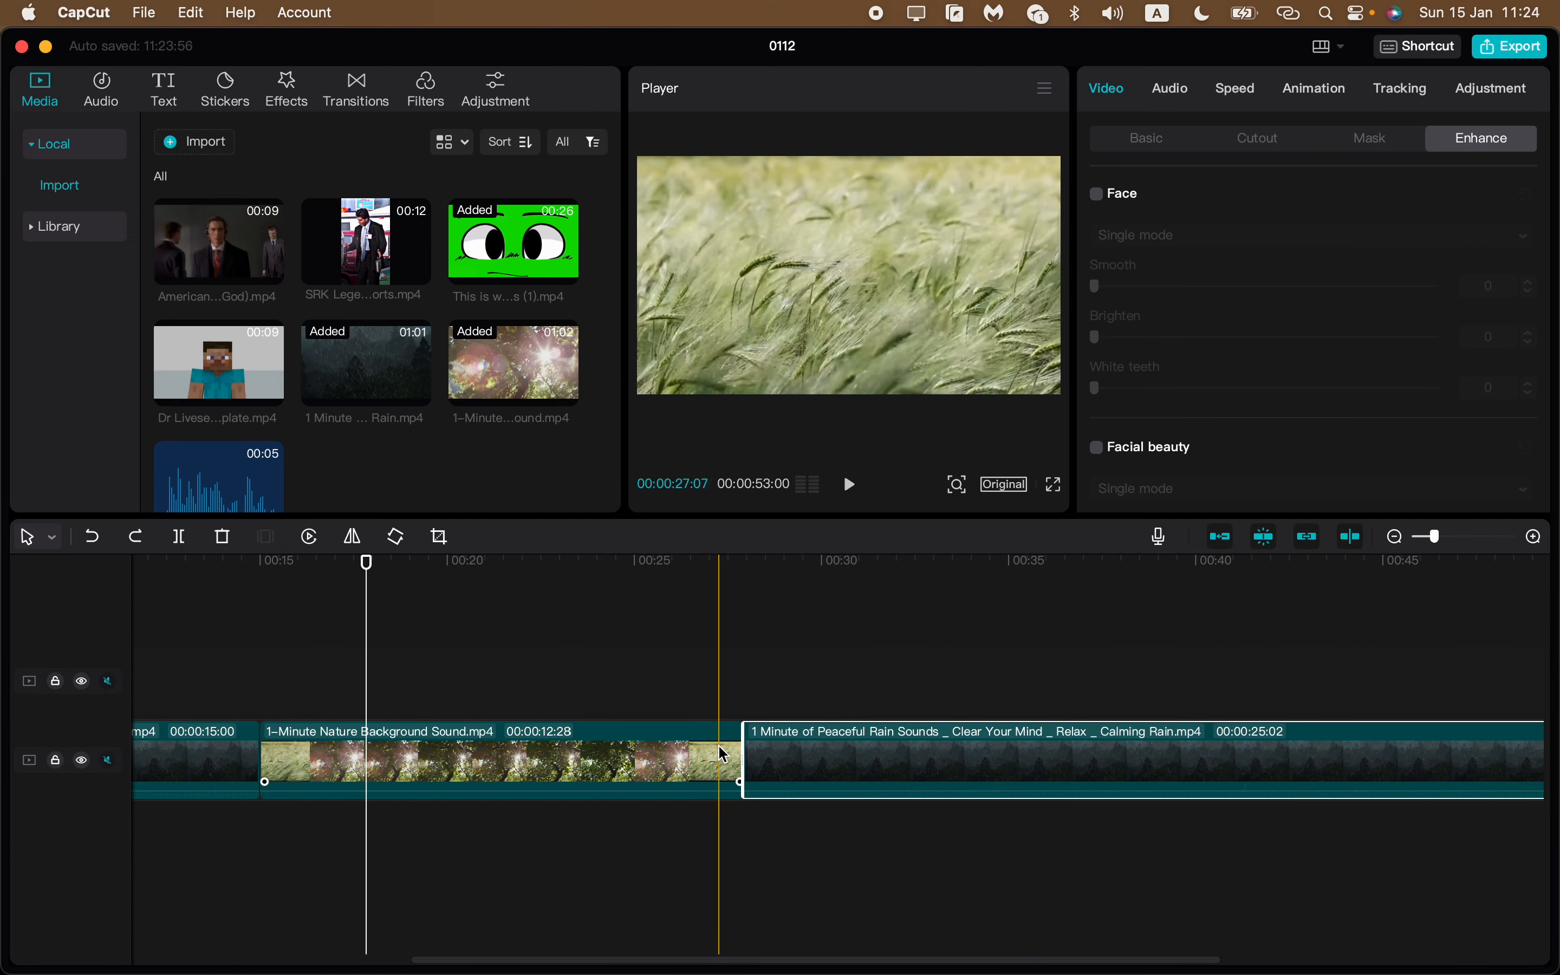
{"action": "left_click", "coordinate": [725, 679]}
{"action": "left_click", "coordinate": [738, 755]}
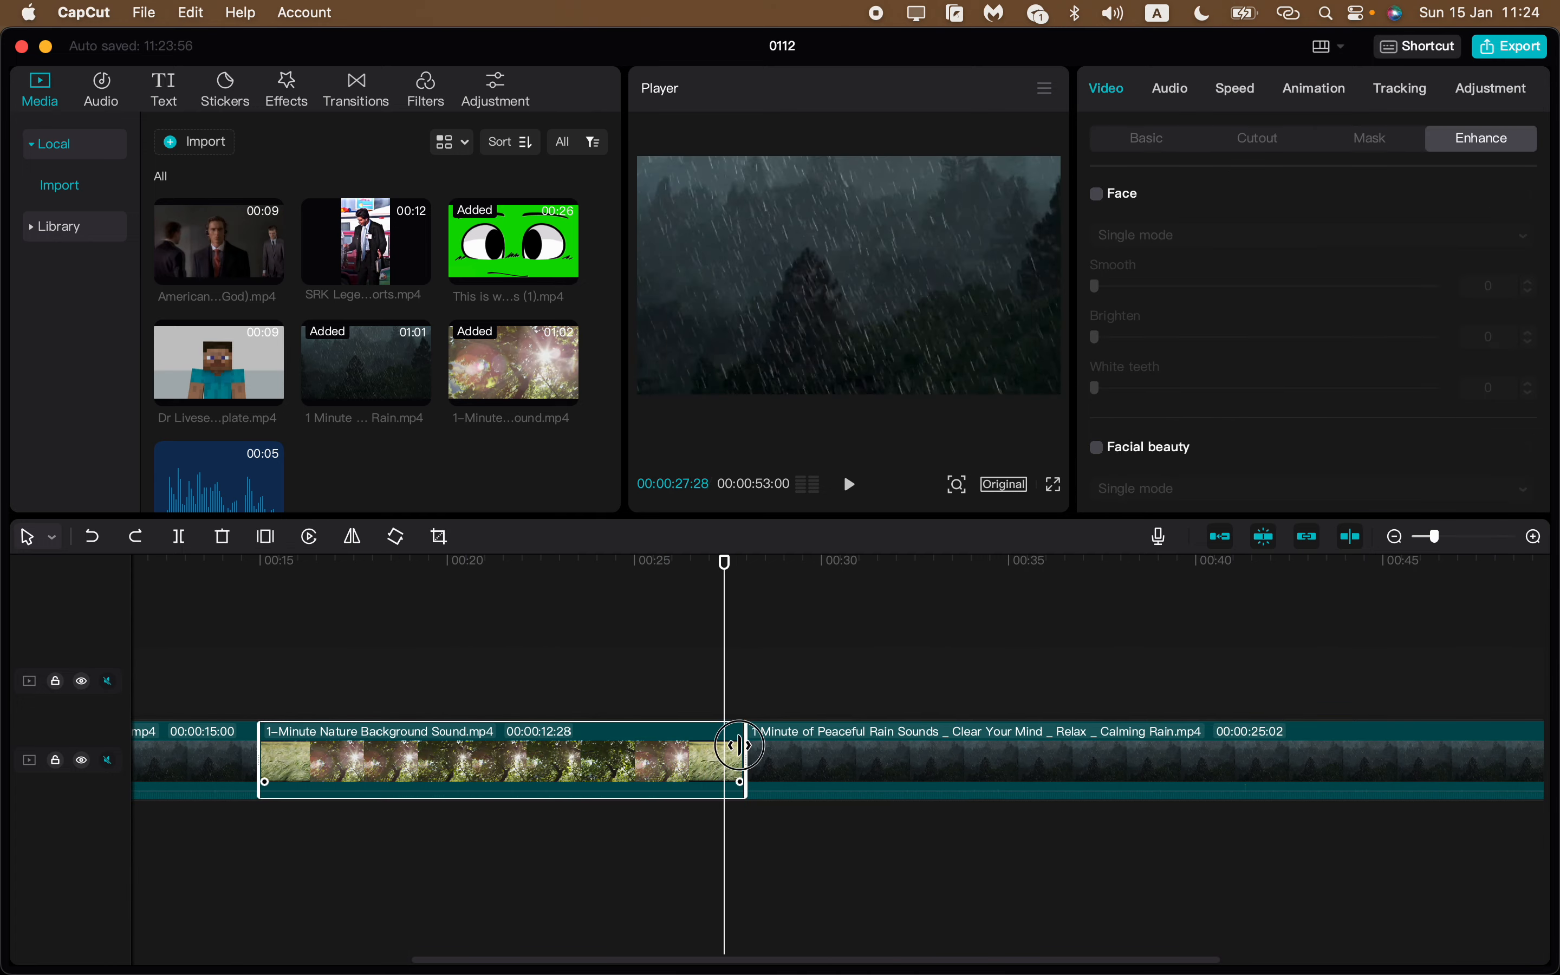
{"action": "left_click_drag", "start_coordinate": [739, 754], "coordinate": [417, 745]}
Step: Play the timeline from just before the nature clip through its cut into the last rain clip
{"action": "left_click", "coordinate": [232, 659]}
{"action": "key", "text": "space"}
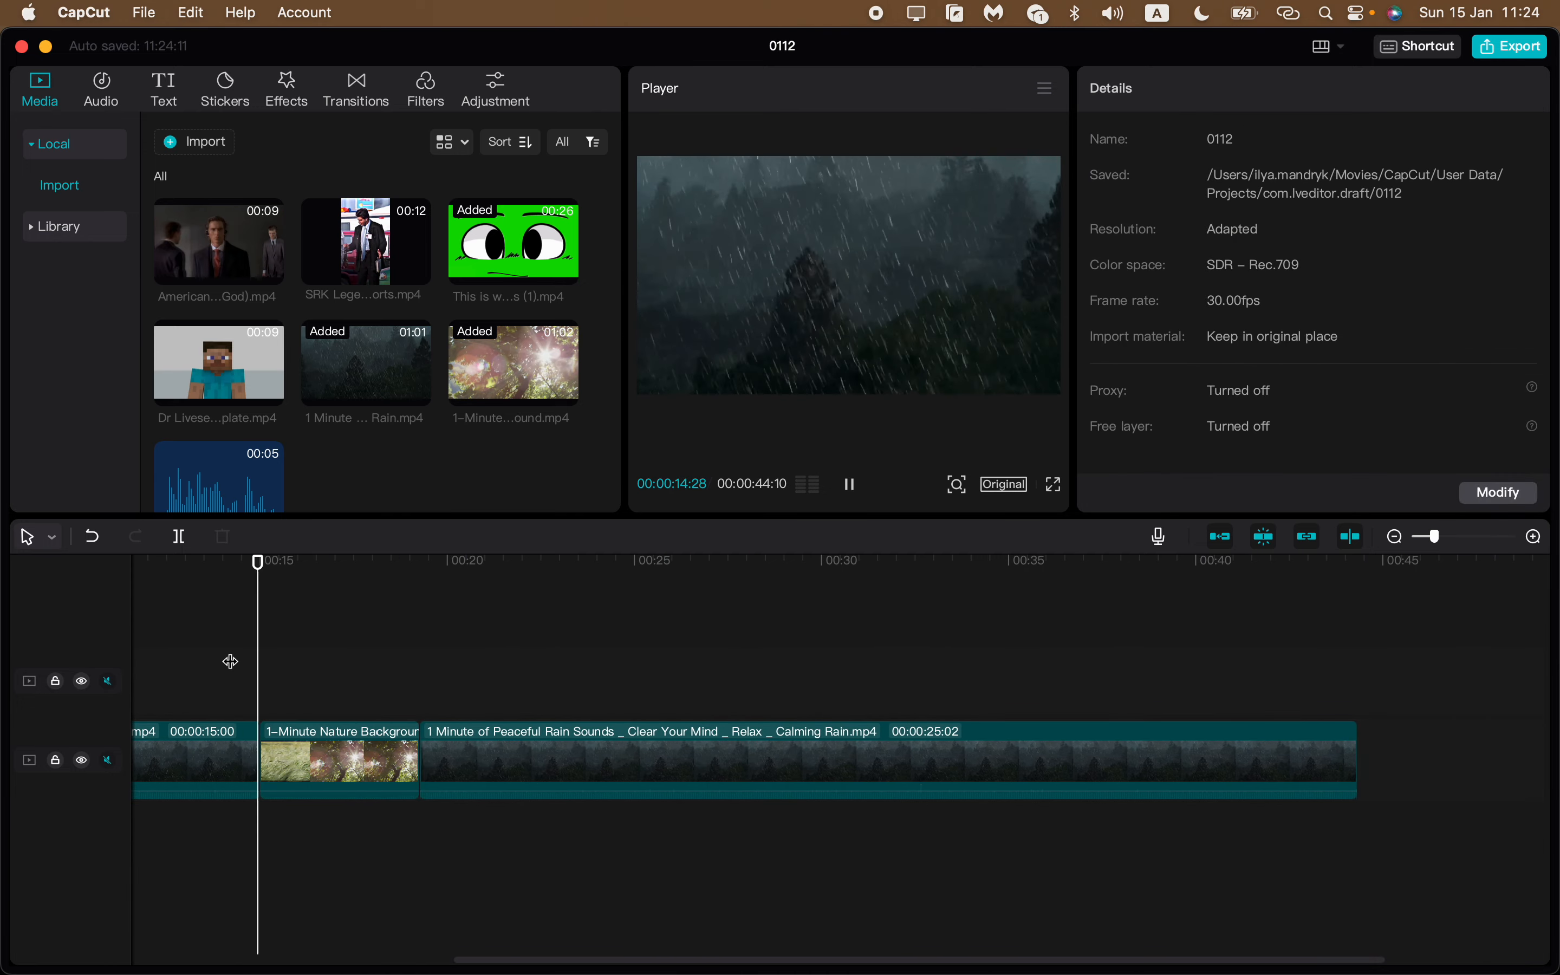
{"action": "left_click", "coordinate": [400, 688]}
{"action": "key", "text": "space"}
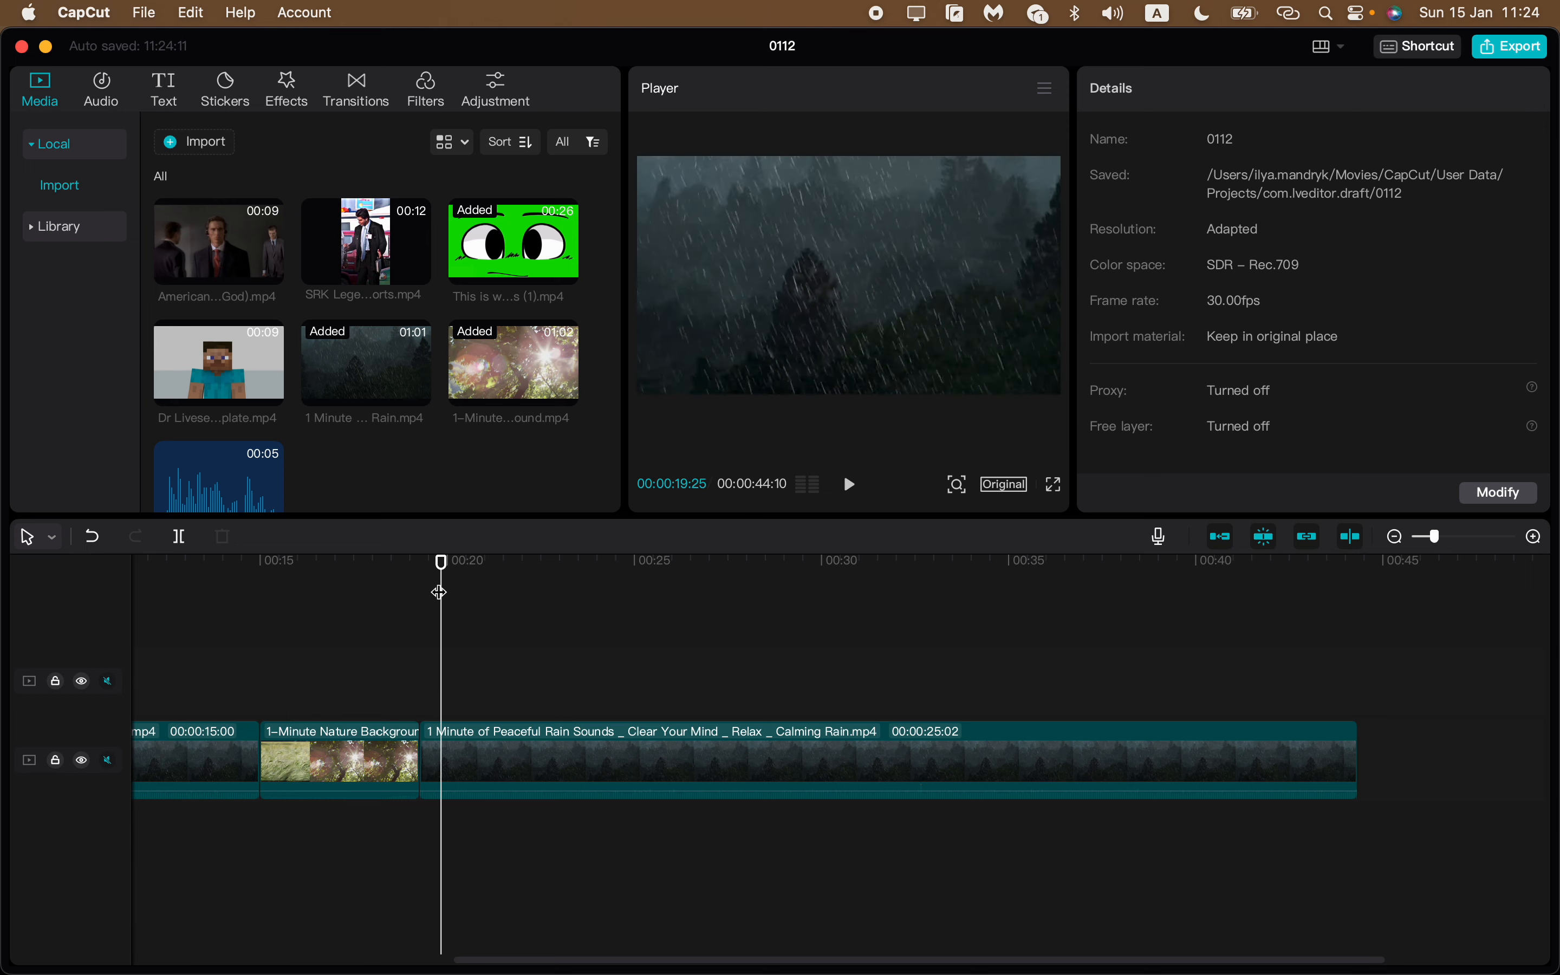
Step: Add the 3D Space camera transition between the first rain clip and the nature clip
{"action": "scroll", "coordinate": [445, 596], "scroll_direction": "left", "scroll_amount": 5}
{"action": "scroll", "coordinate": [455, 600], "scroll_direction": "left", "scroll_amount": 3}
{"action": "left_click", "coordinate": [810, 588]}
{"action": "left_click_drag", "start_coordinate": [811, 568], "coordinate": [607, 568]}
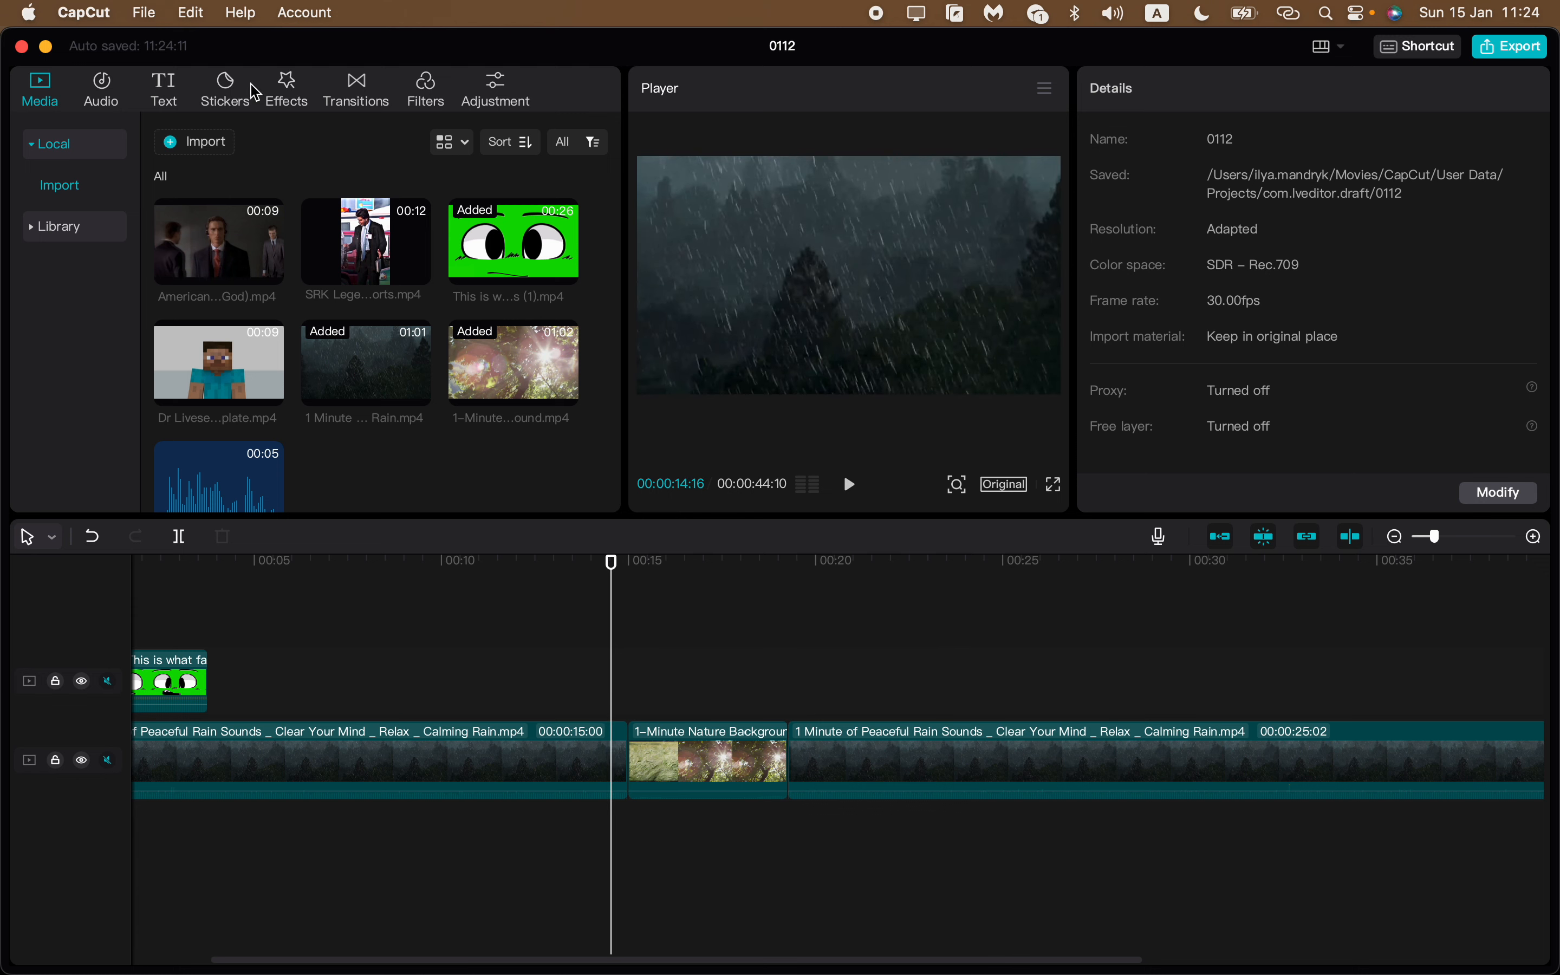
{"action": "left_click", "coordinate": [356, 90]}
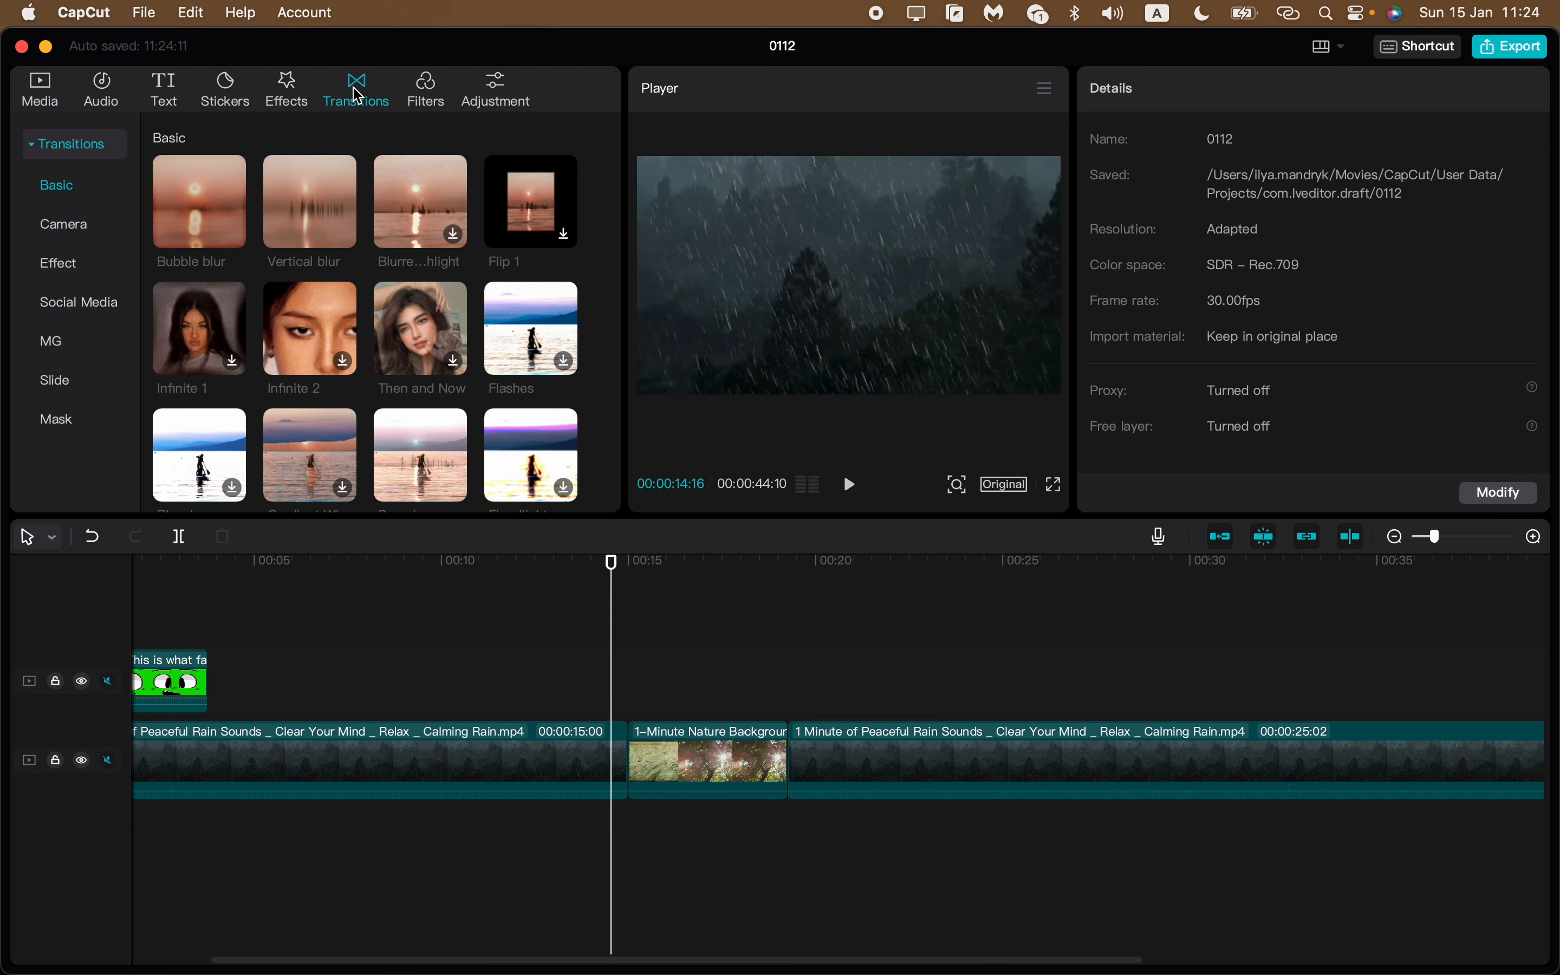
{"action": "left_click", "coordinate": [72, 226]}
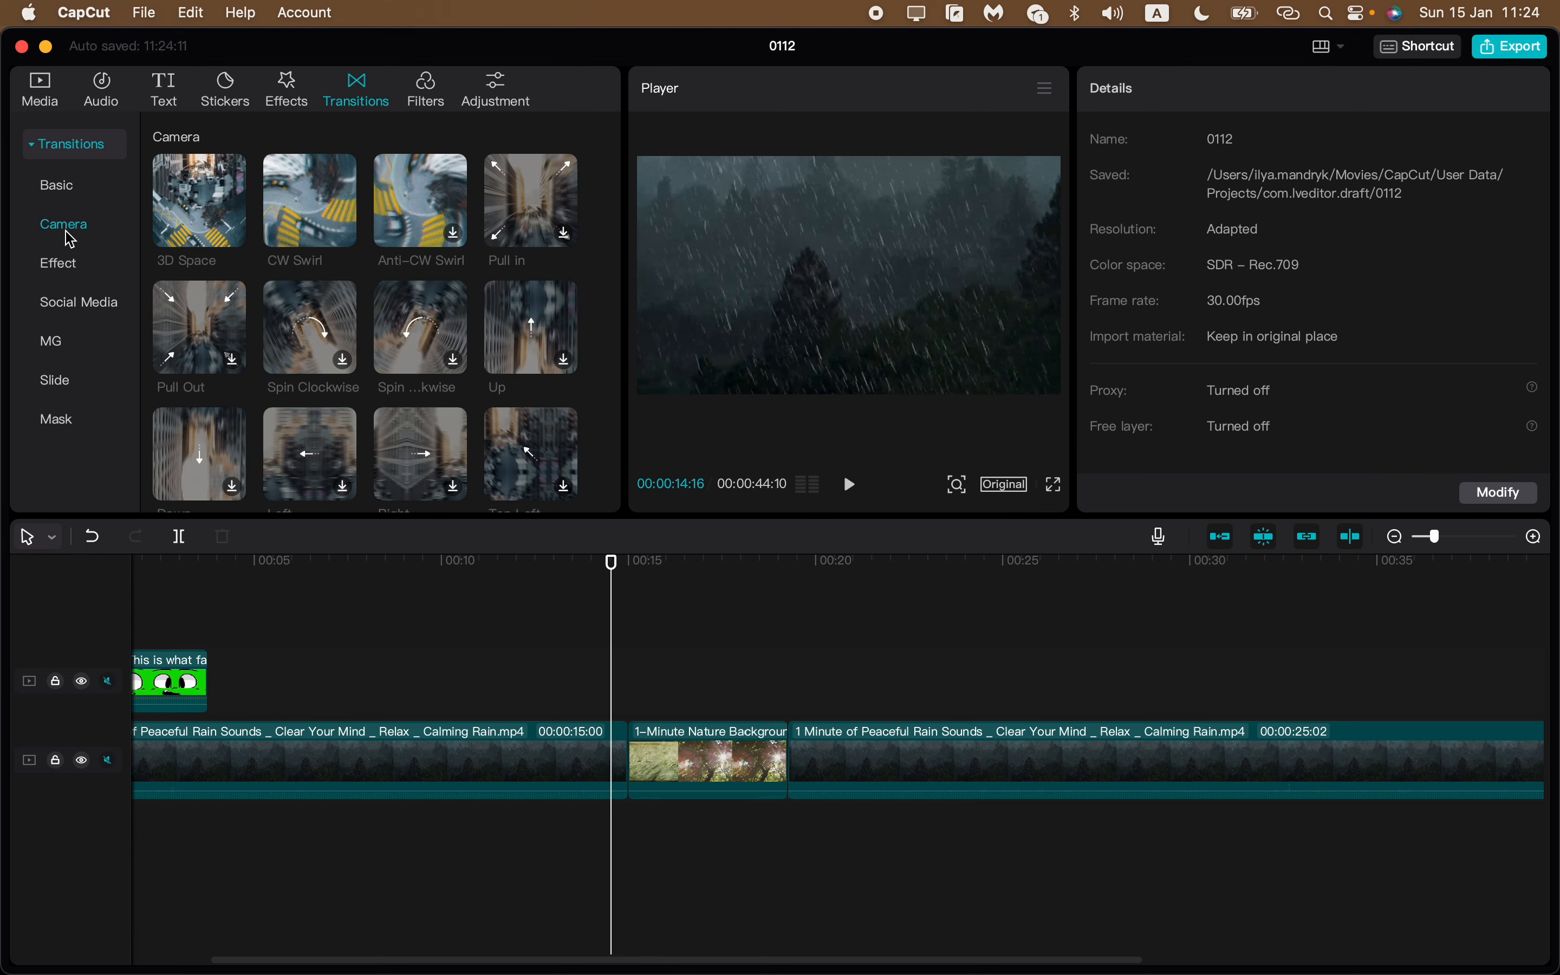
{"action": "left_click_drag", "start_coordinate": [166, 216], "coordinate": [606, 761]}
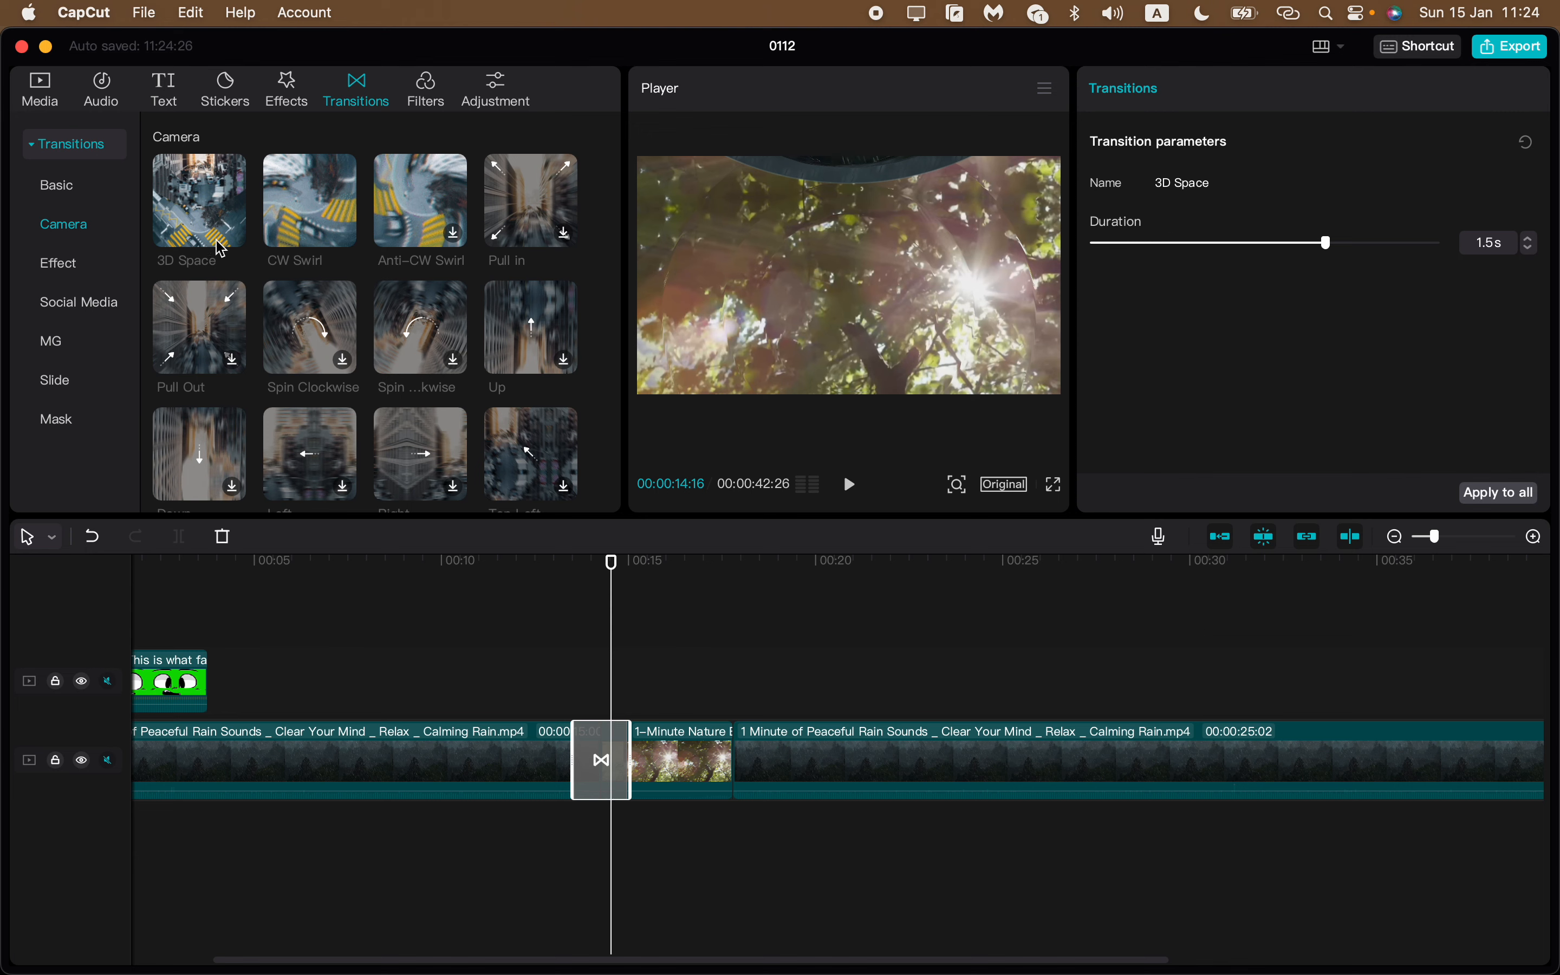
Step: Add the 3D Space transition between the nature clip and the last rain clip, and play through both transitions
{"action": "left_click_drag", "start_coordinate": [200, 203], "coordinate": [701, 758]}
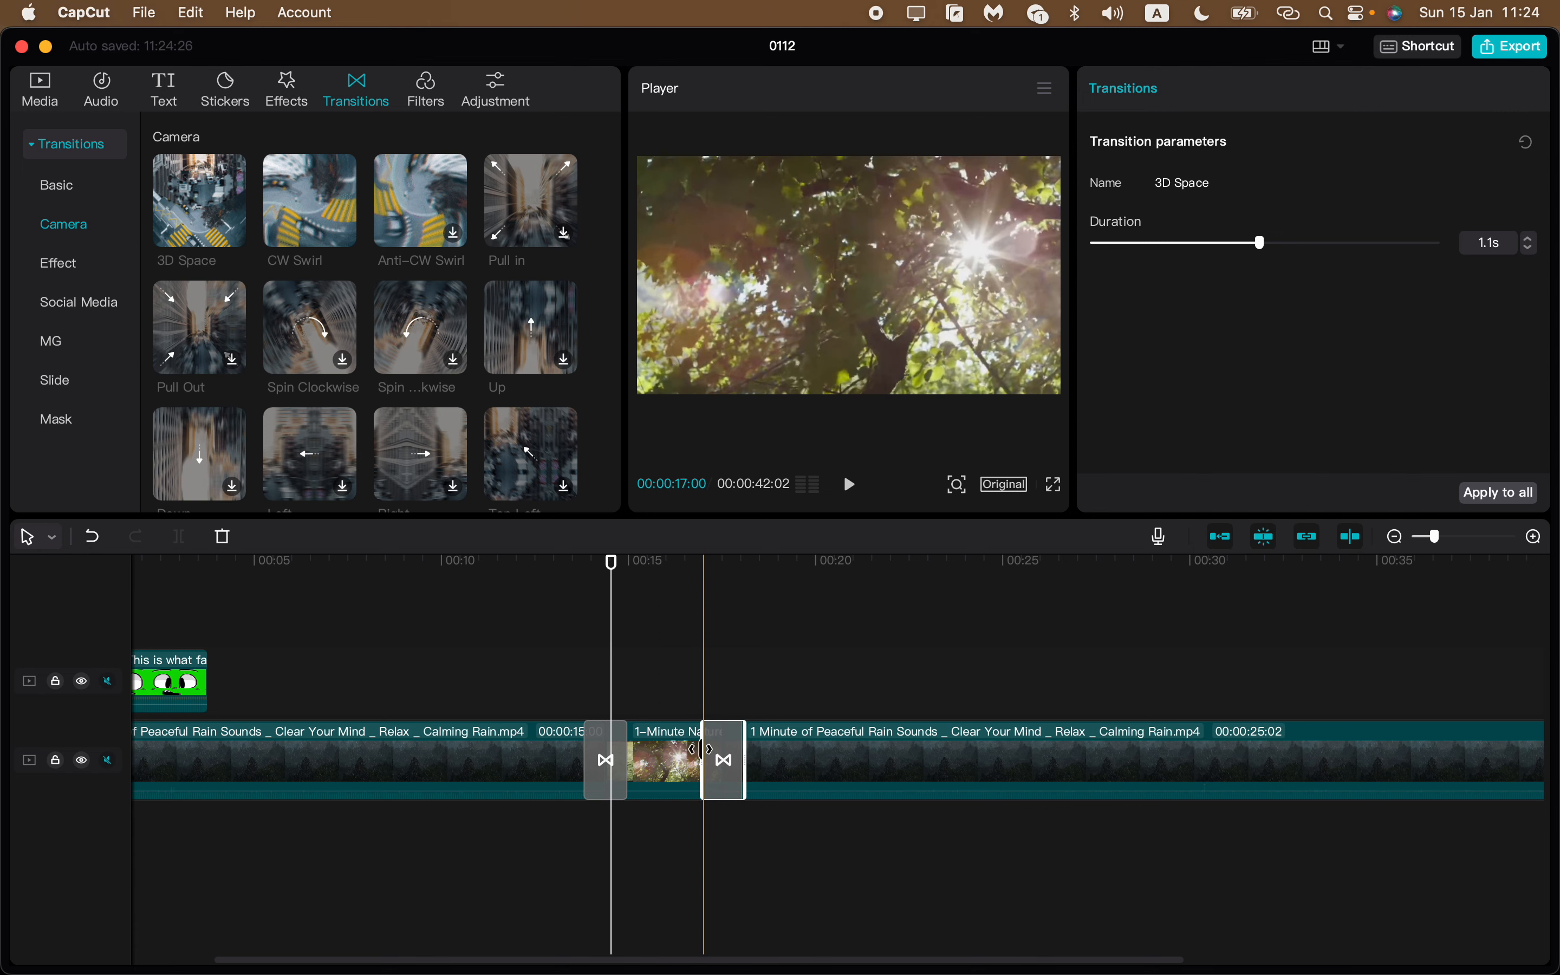
{"action": "left_click", "coordinate": [529, 568]}
{"action": "key", "text": "space"}
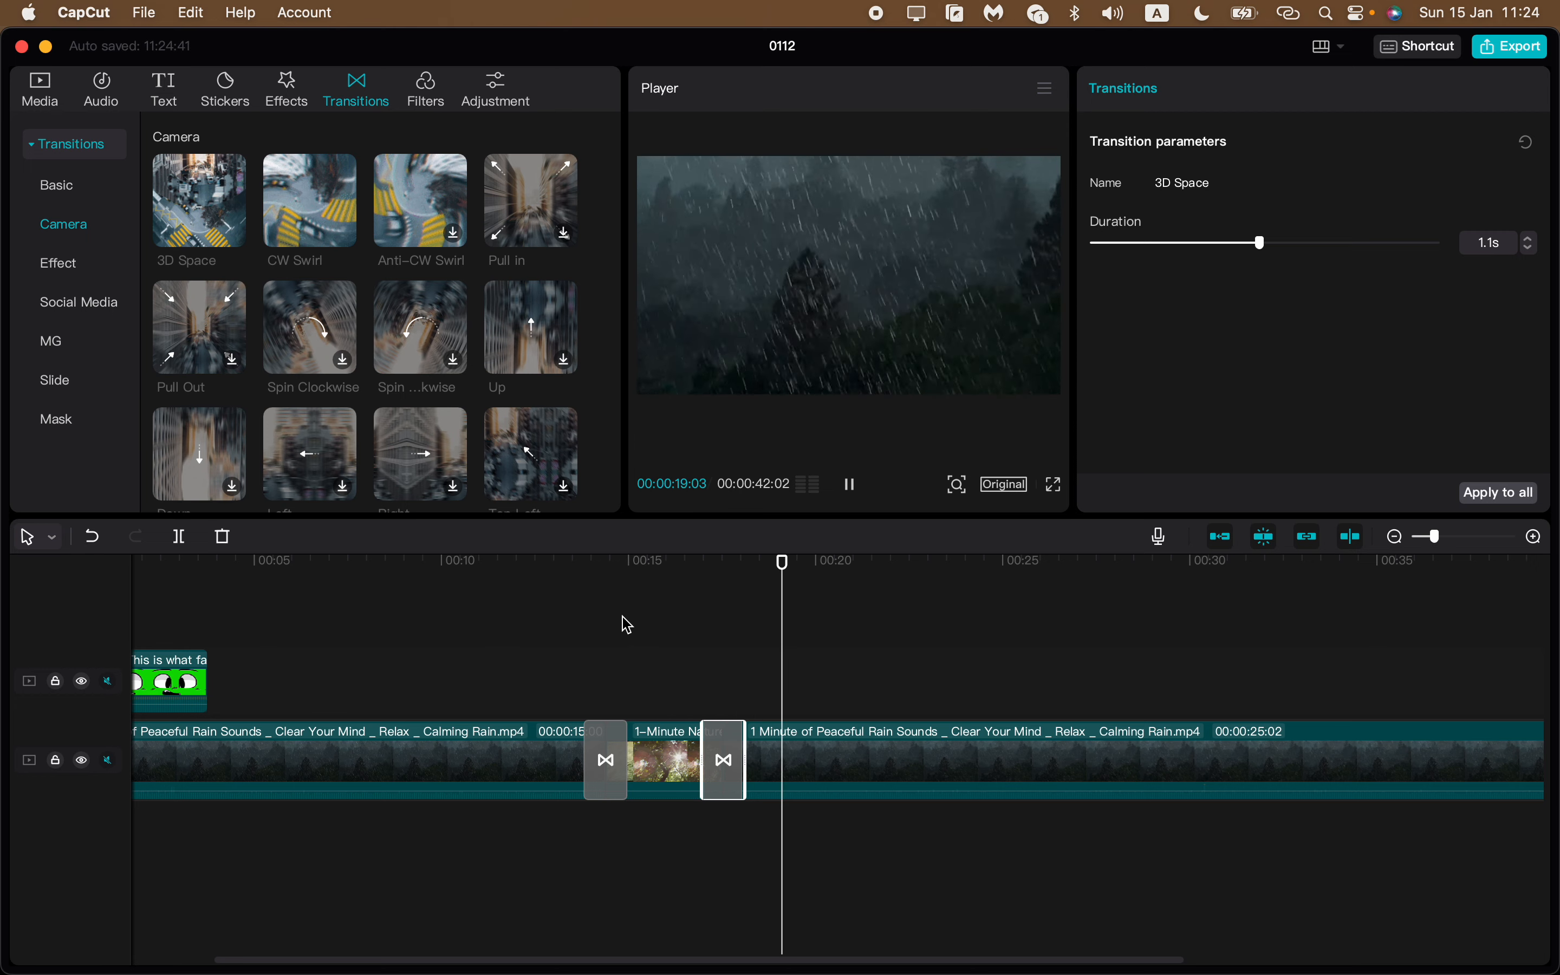
Step: Shorten the last rain clip to end at about 00:31 and split it at about 00:20 and 00:22
{"action": "scroll", "coordinate": [901, 670], "scroll_direction": "down", "scroll_amount": 5}
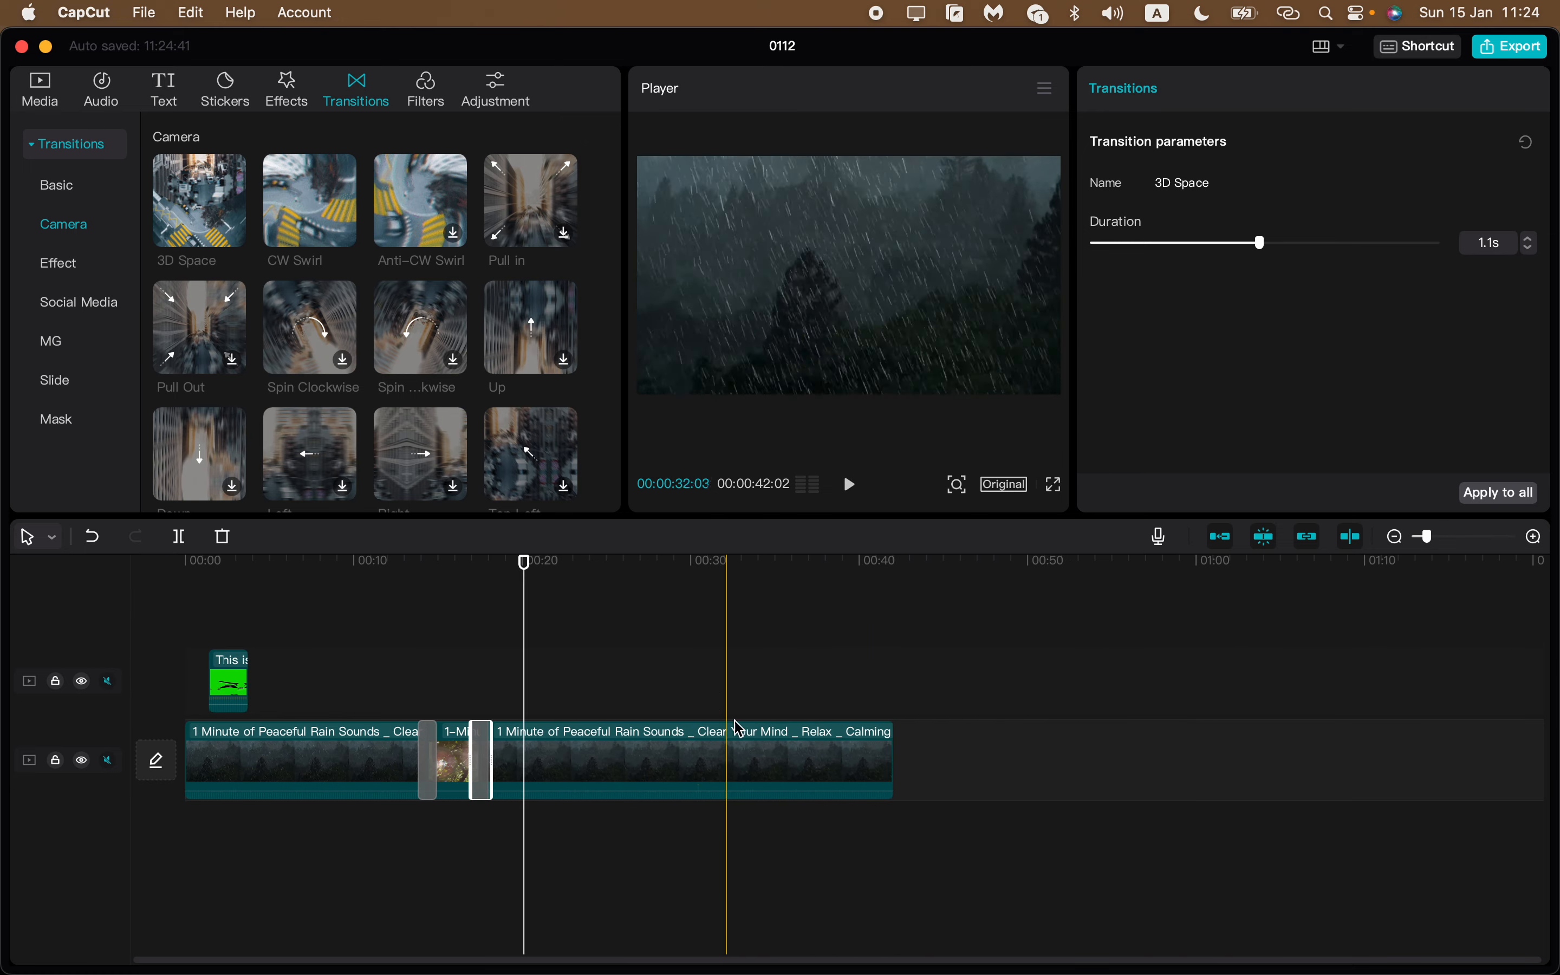
{"action": "left_click_drag", "start_coordinate": [895, 748], "coordinate": [711, 748]}
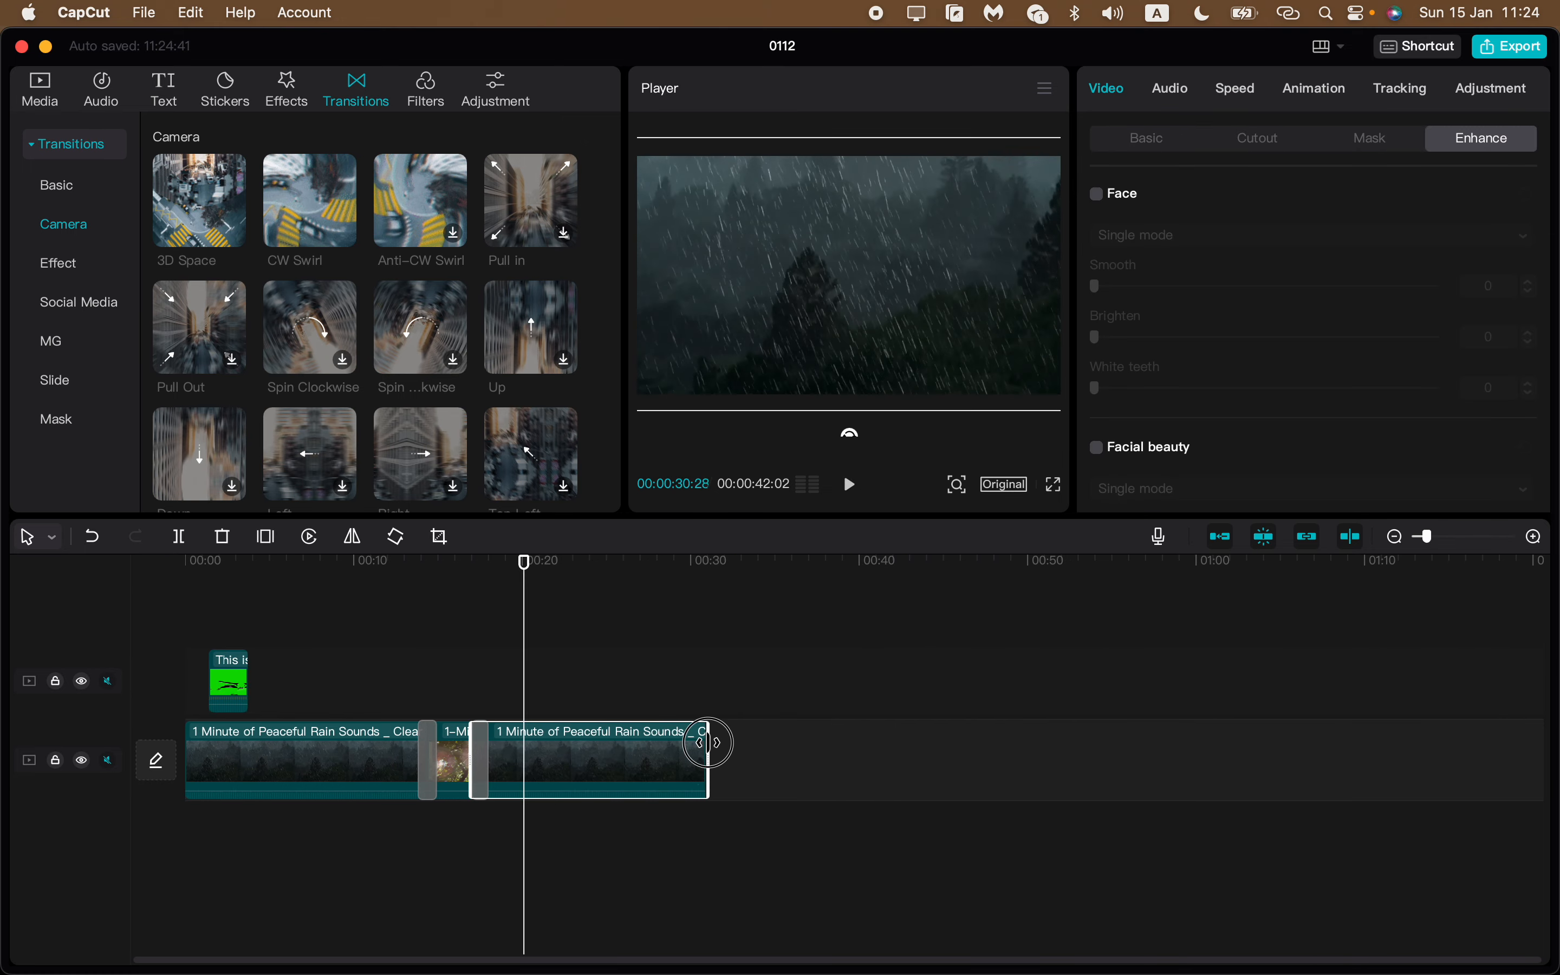
{"action": "scroll", "coordinate": [586, 715], "scroll_direction": "up", "scroll_amount": 5}
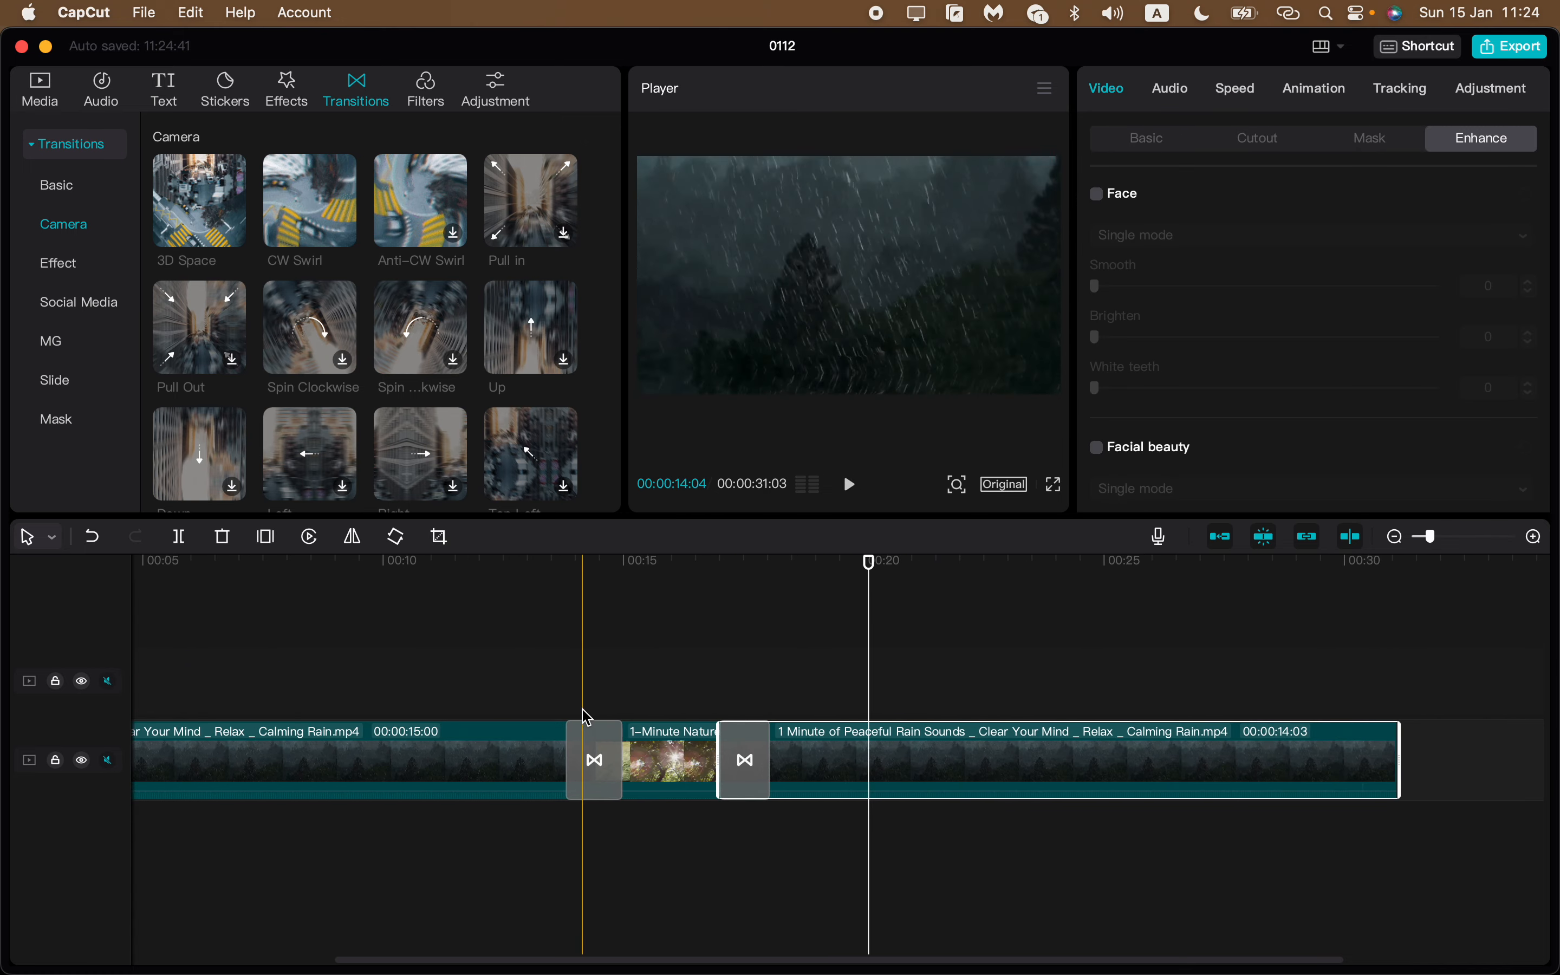
{"action": "left_click", "coordinate": [857, 765]}
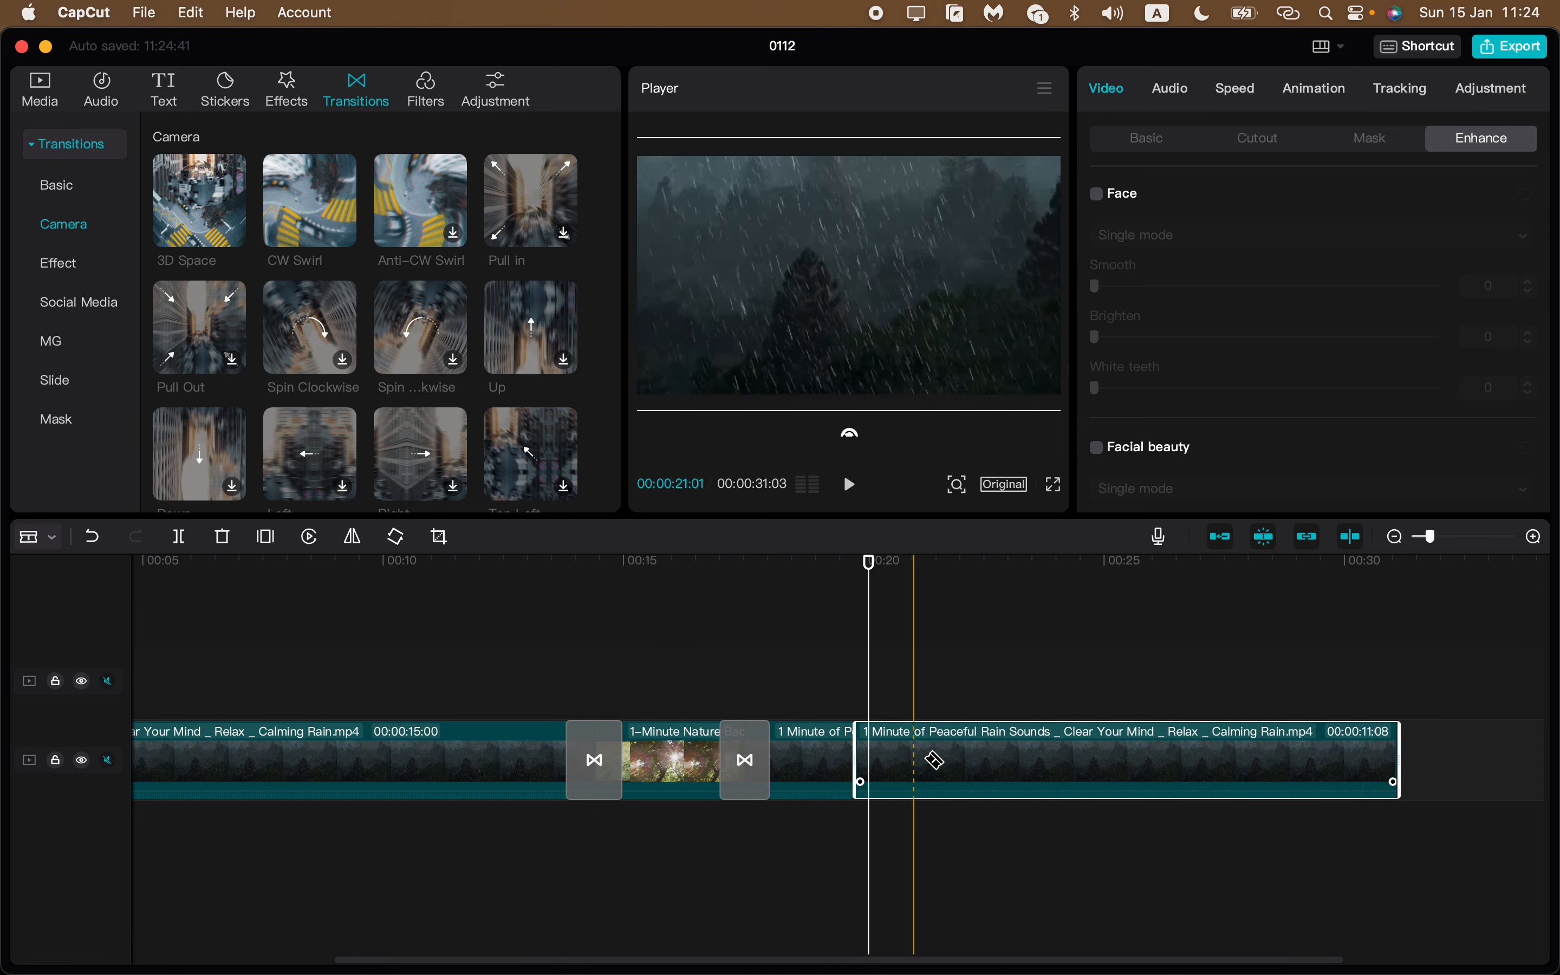
{"action": "left_click", "coordinate": [964, 763]}
{"action": "key", "text": "a"}
Step: Apply the Dusk nature filter to the short rain section between about 00:20 and 00:22, and play it
{"action": "left_click_drag", "start_coordinate": [869, 568], "coordinate": [893, 572]}
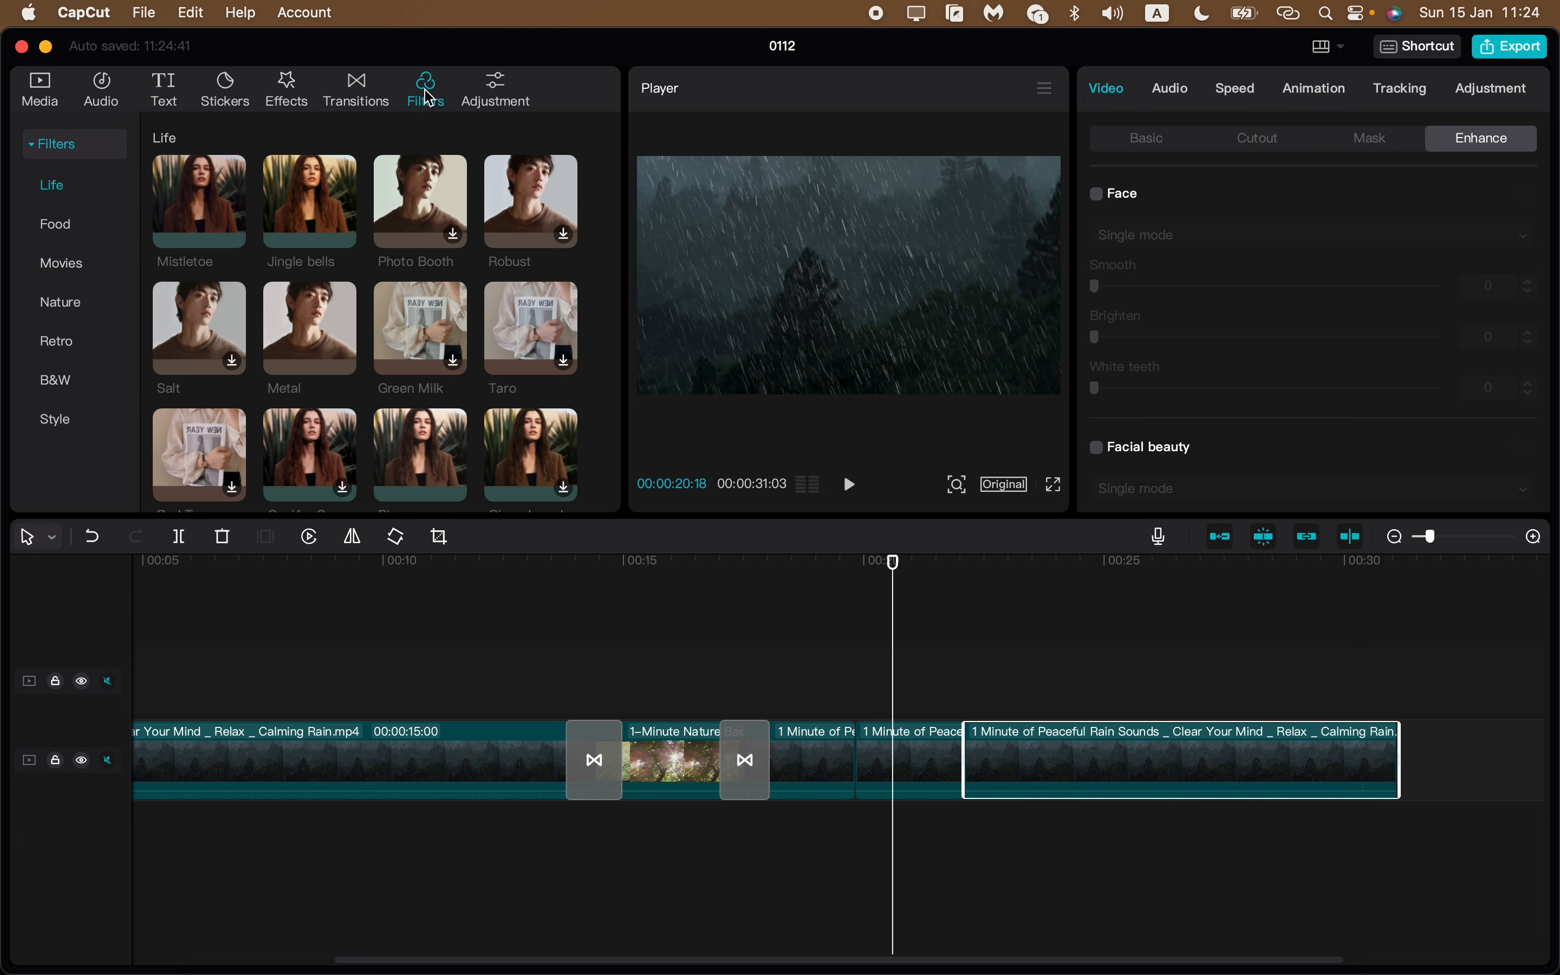
{"action": "left_click", "coordinate": [64, 309]}
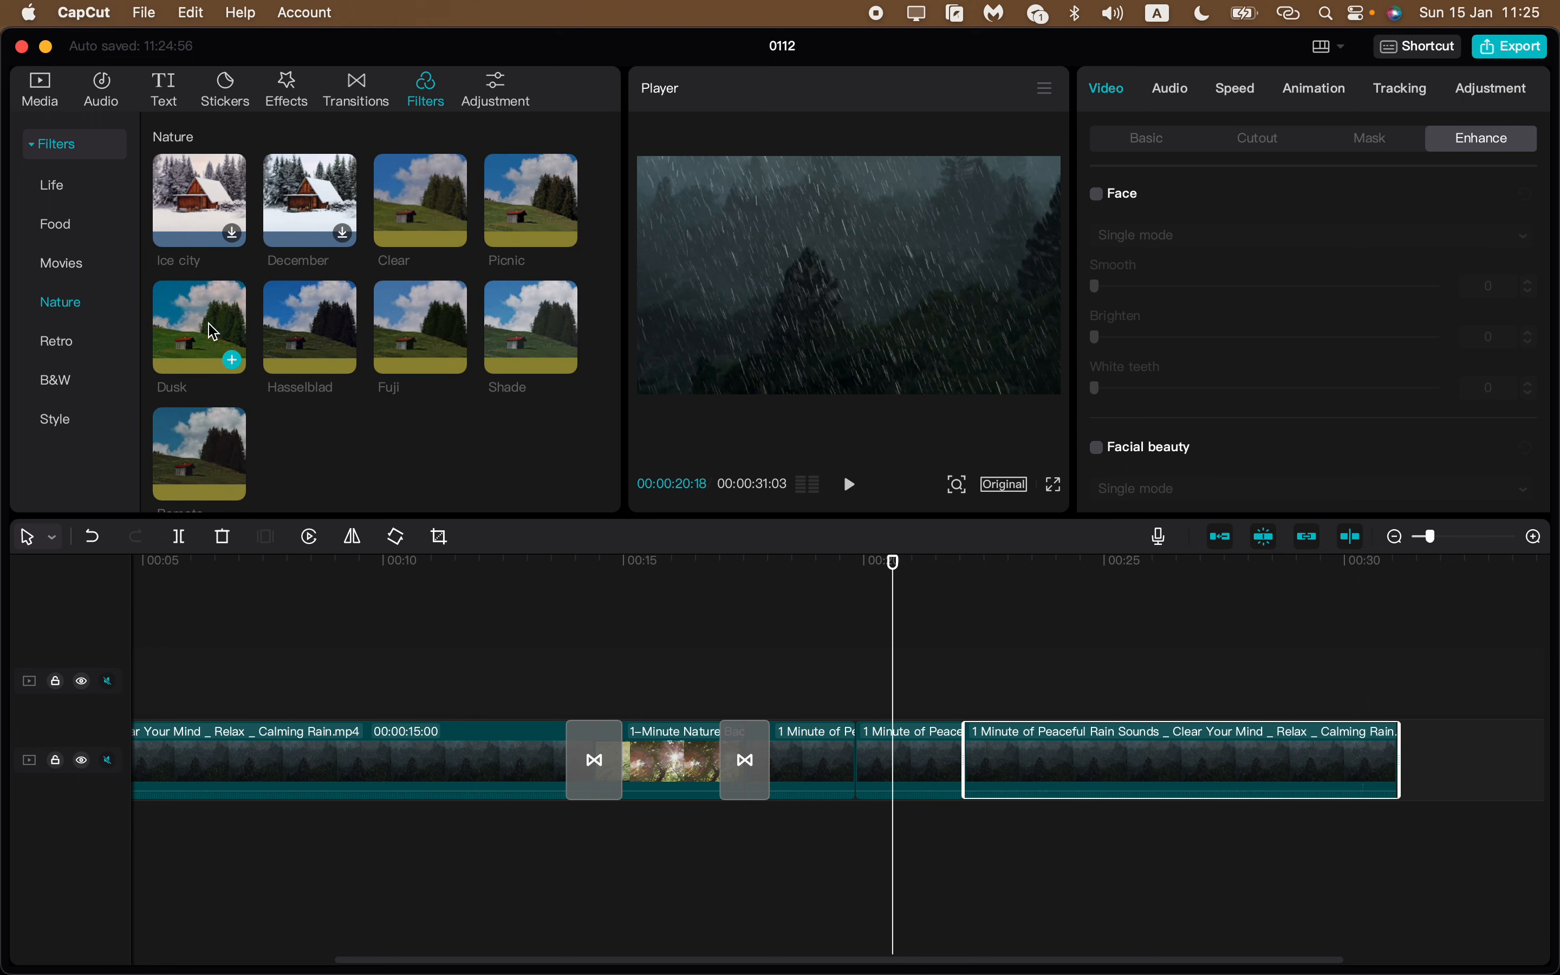
{"action": "left_click_drag", "start_coordinate": [213, 331], "coordinate": [899, 758]}
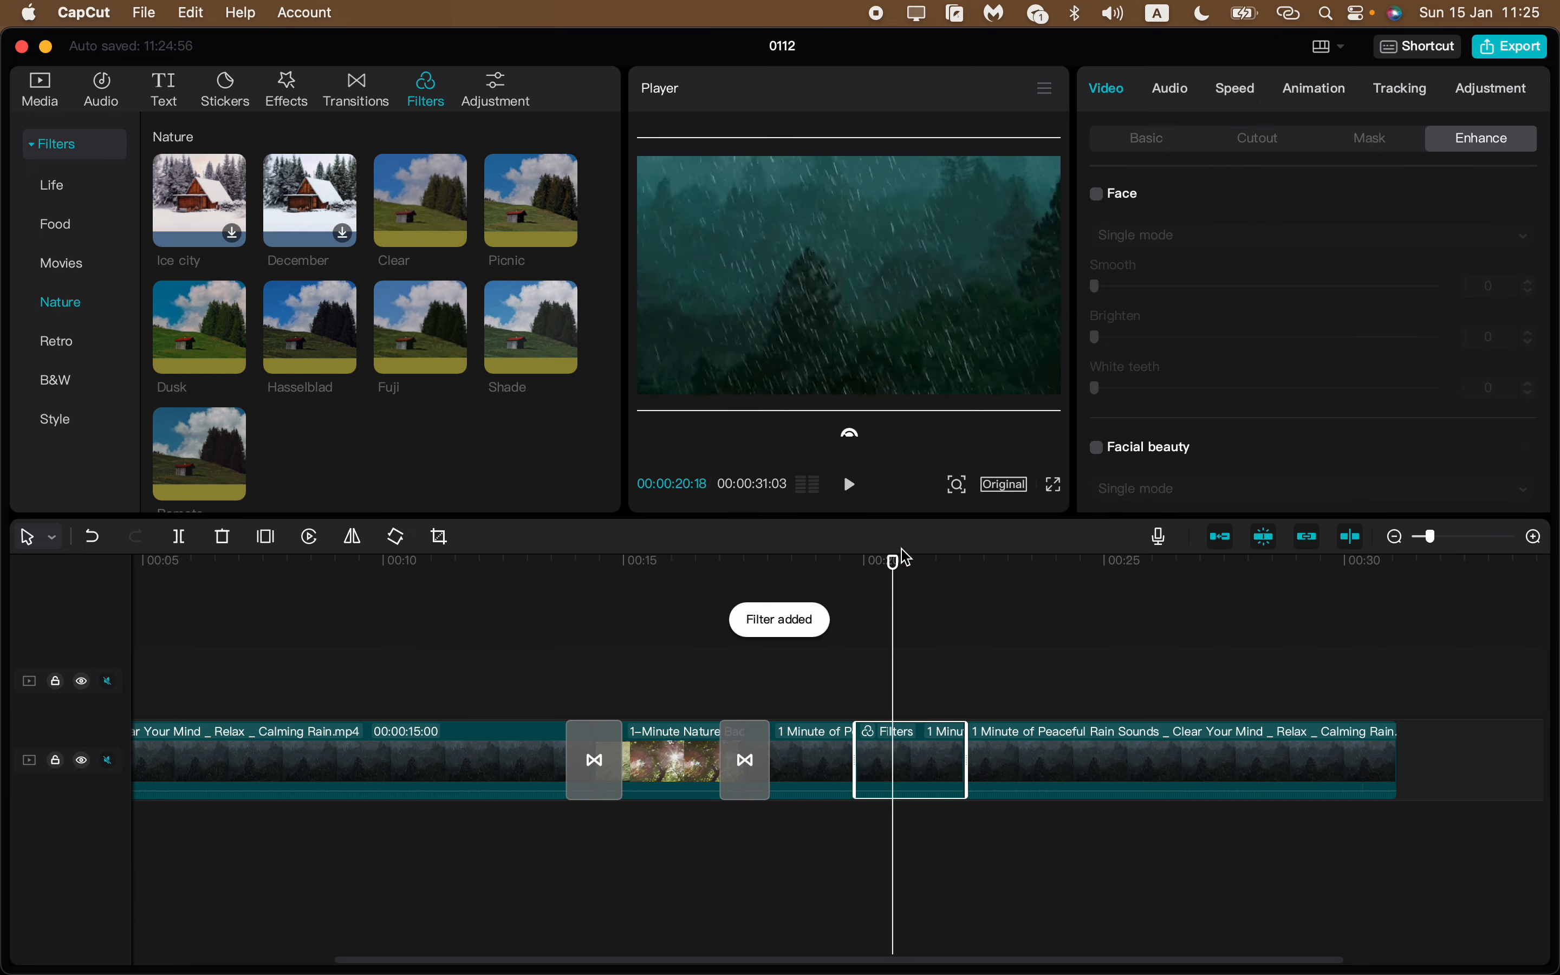
{"action": "left_click_drag", "start_coordinate": [895, 576], "coordinate": [838, 574]}
{"action": "key", "text": "space"}
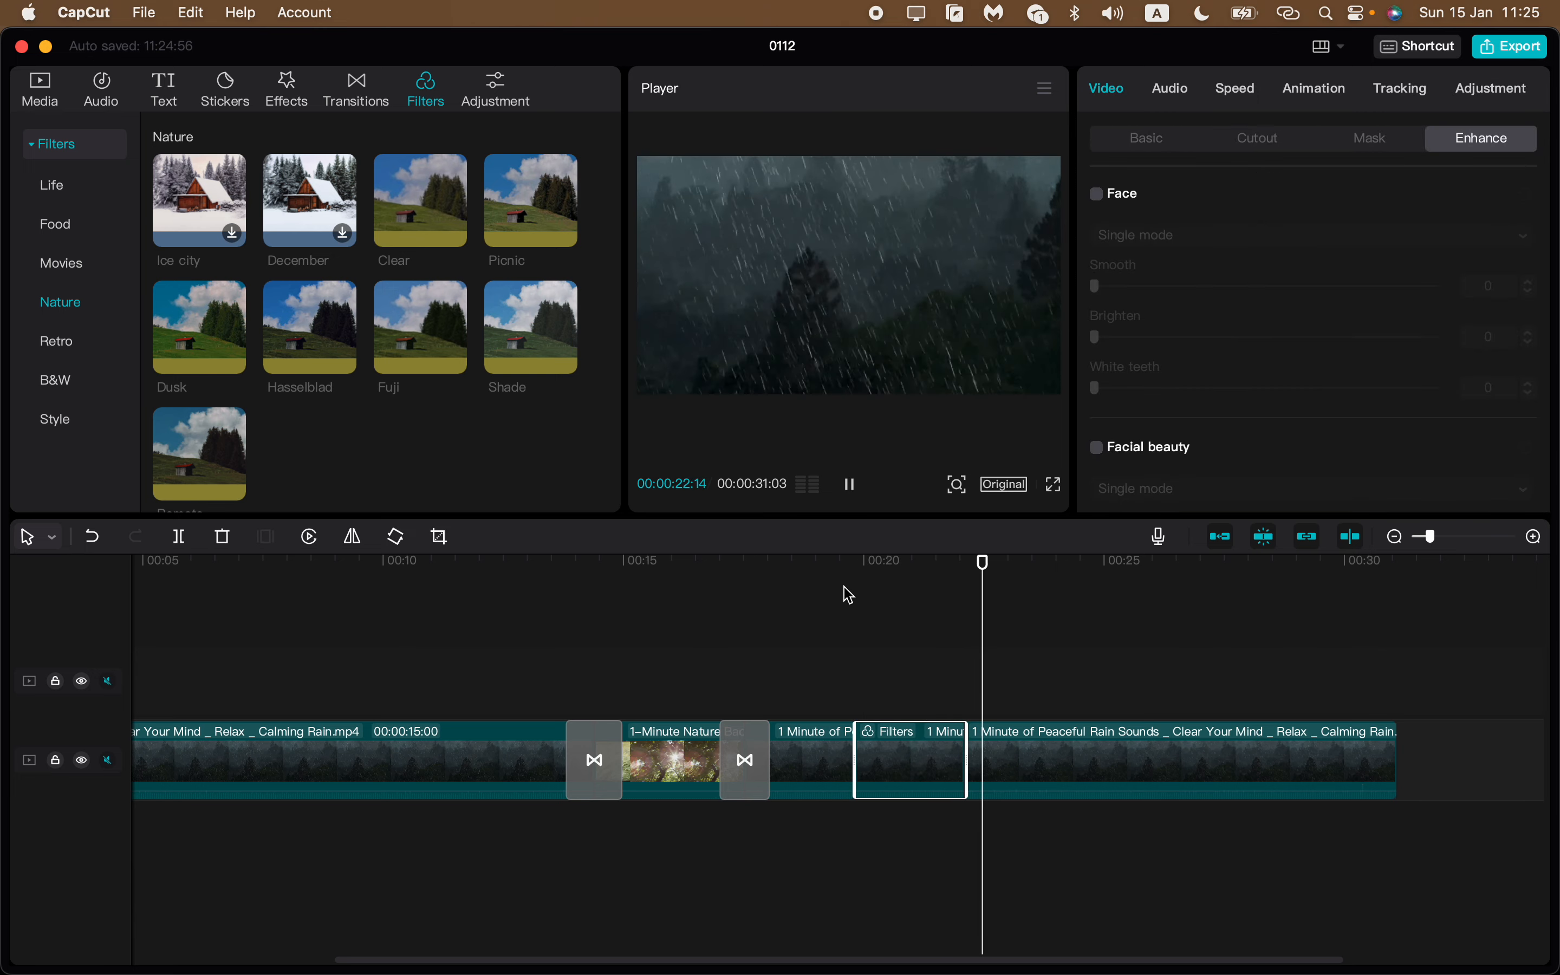
Step: Preview the timeline from the start through the face overlay
{"action": "left_click_drag", "start_coordinate": [1016, 559], "coordinate": [78, 554]}
{"action": "key", "text": "space"}
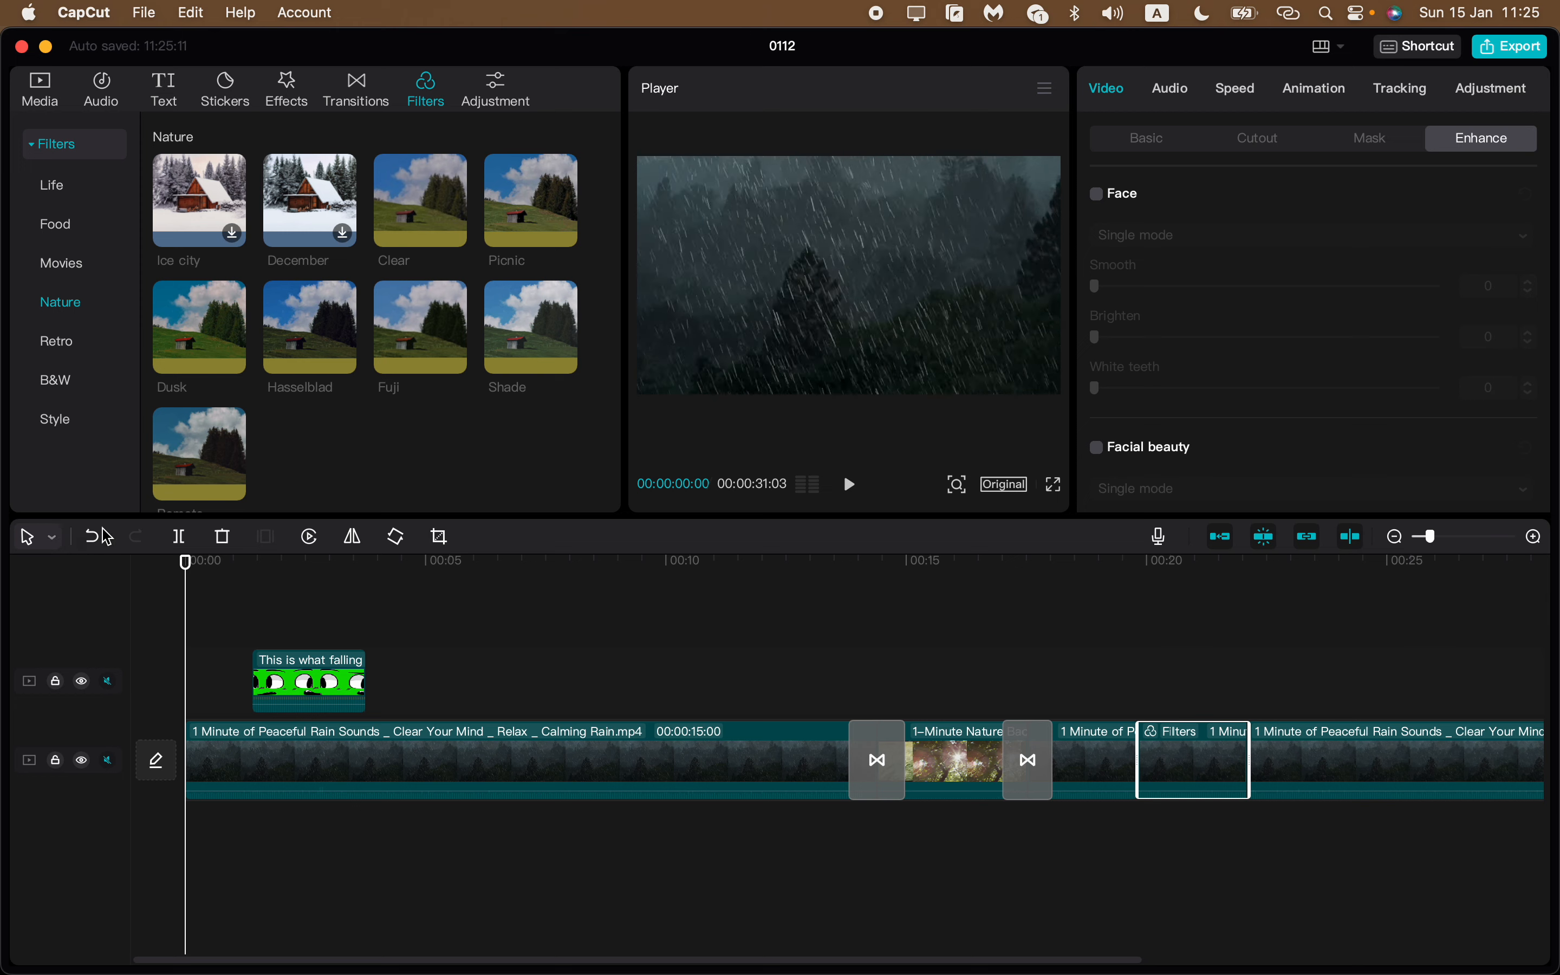
{"action": "key", "text": "space"}
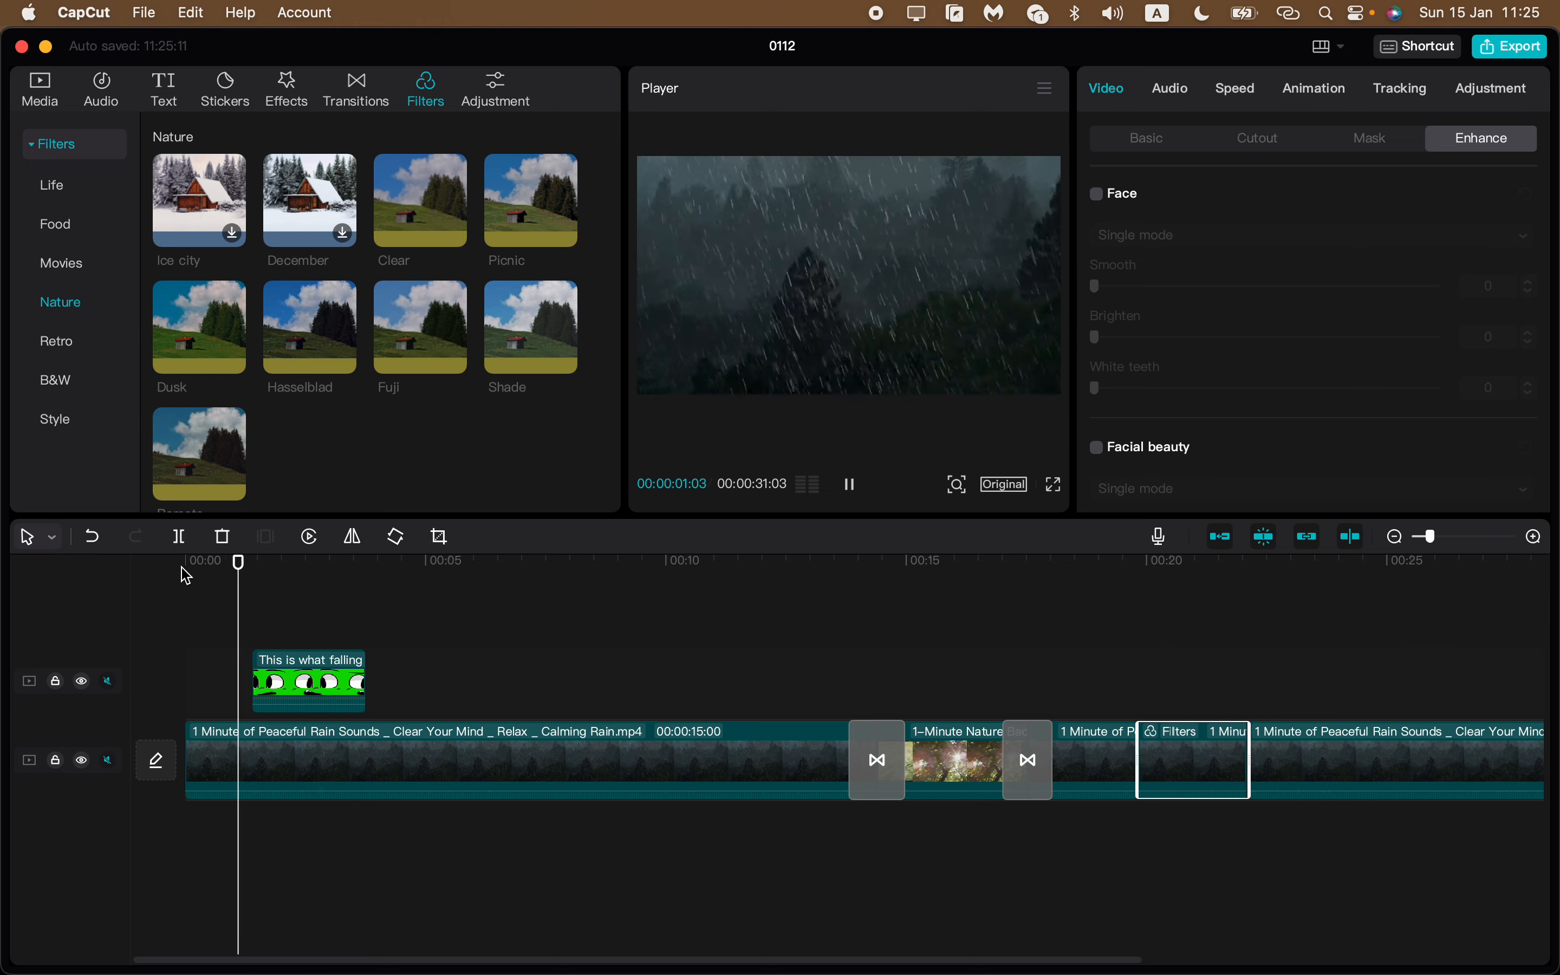
{"action": "key", "text": "space"}
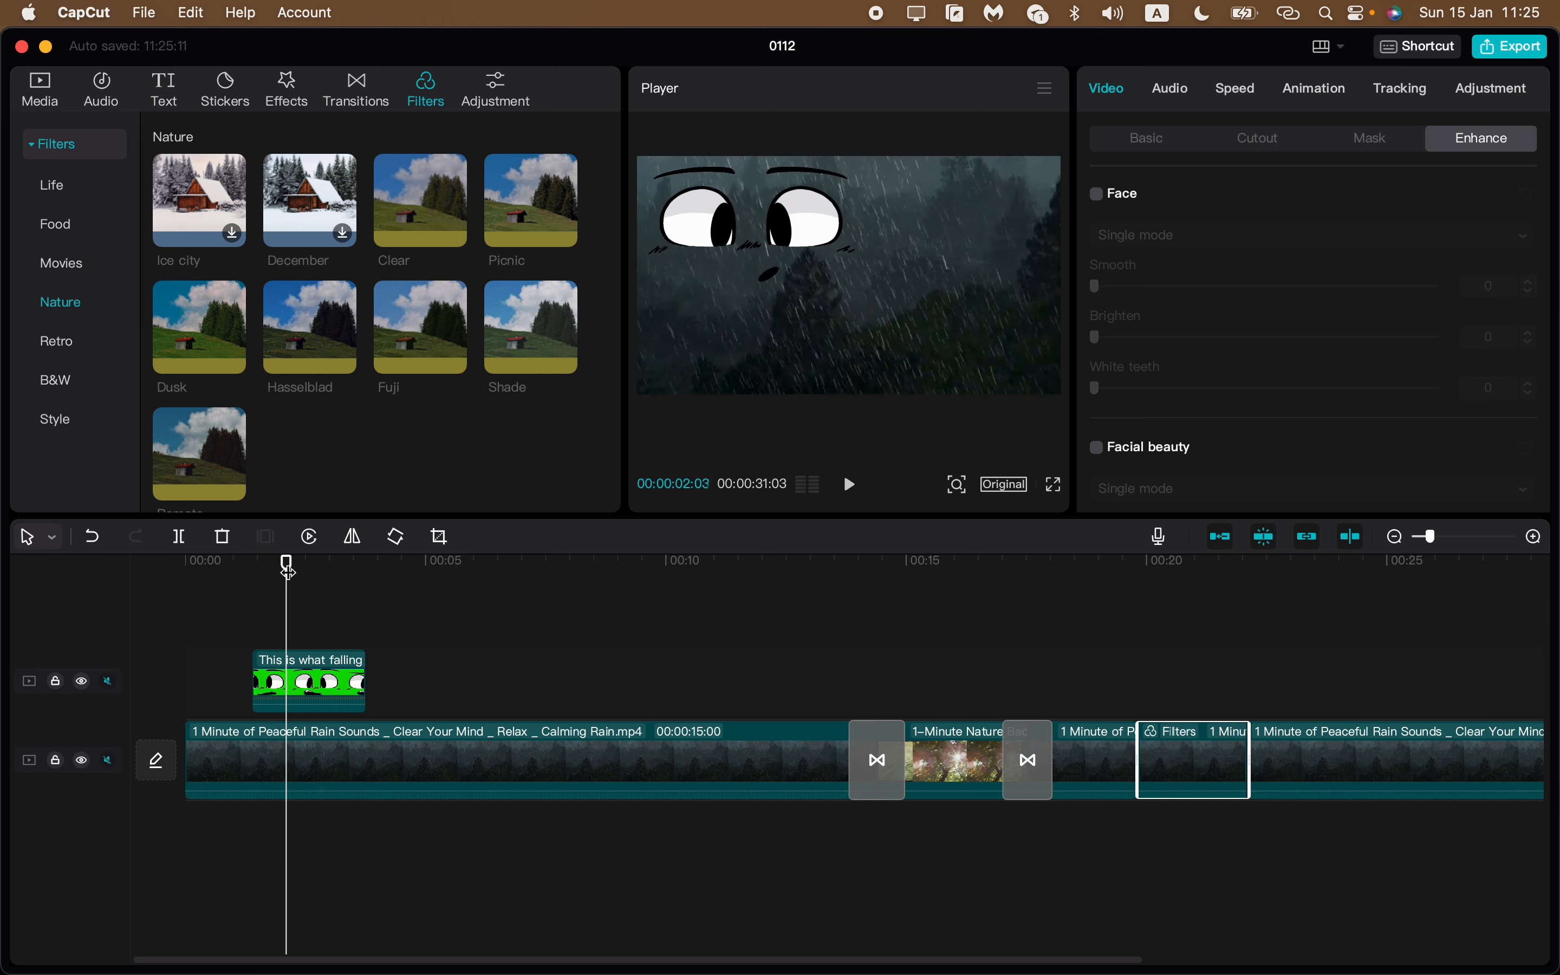
{"action": "left_click_drag", "start_coordinate": [285, 564], "coordinate": [414, 575]}
Step: Download the trending Daily Vlog text template and place it on a track above the face overlay at the timeline's start
{"action": "left_click", "coordinate": [172, 91]}
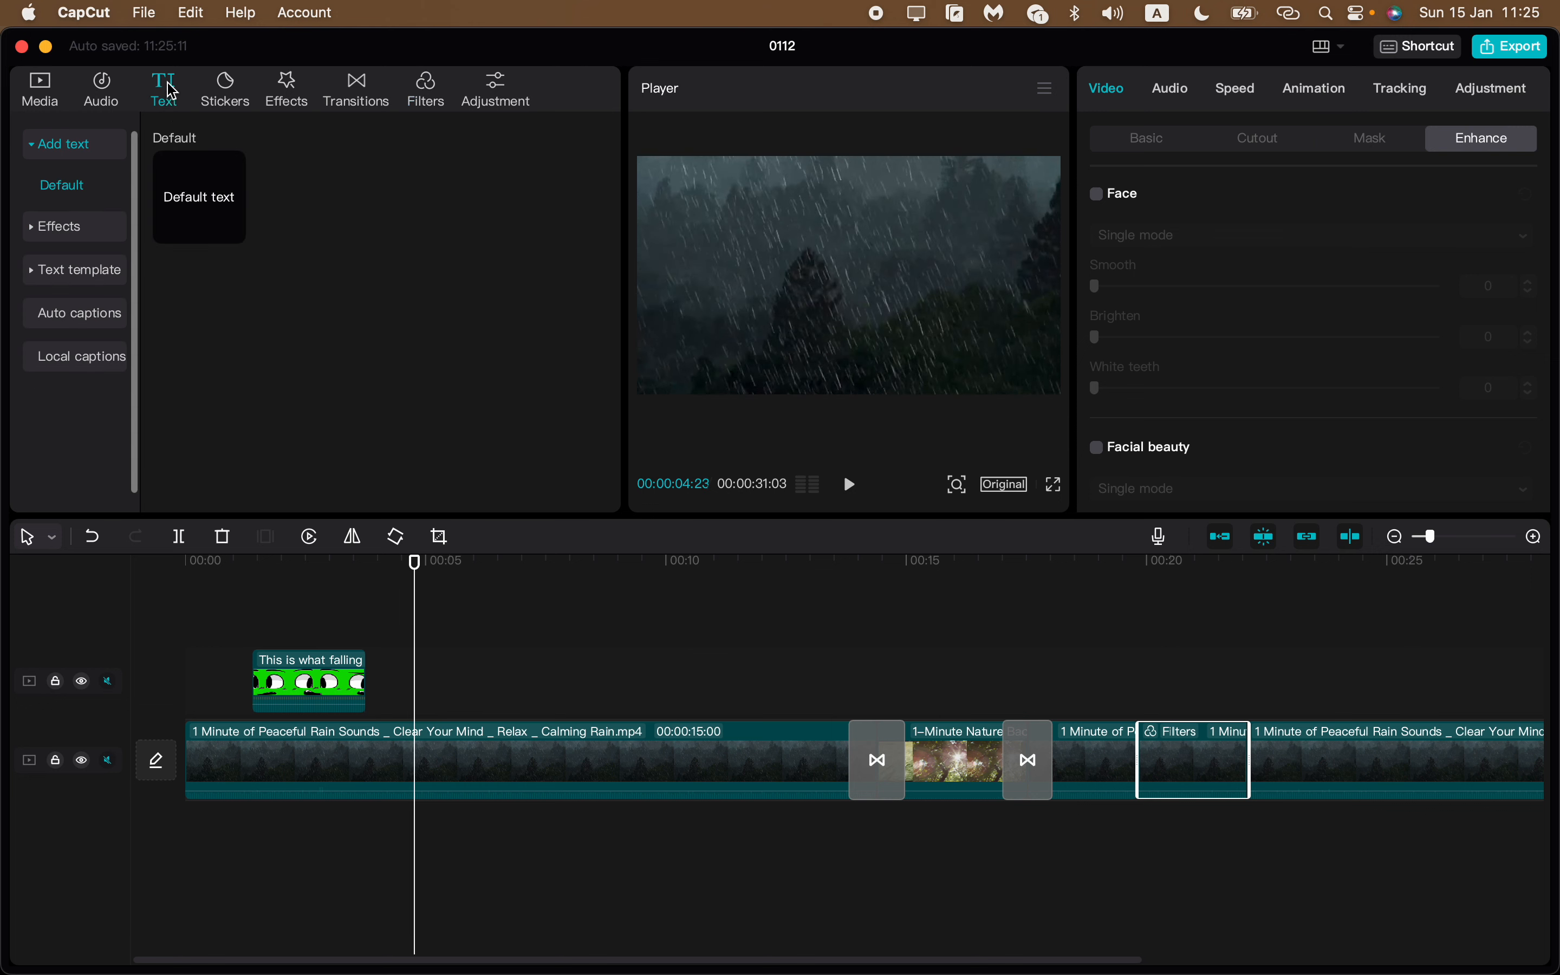
{"action": "left_click", "coordinate": [77, 231]}
{"action": "left_click", "coordinate": [58, 267]}
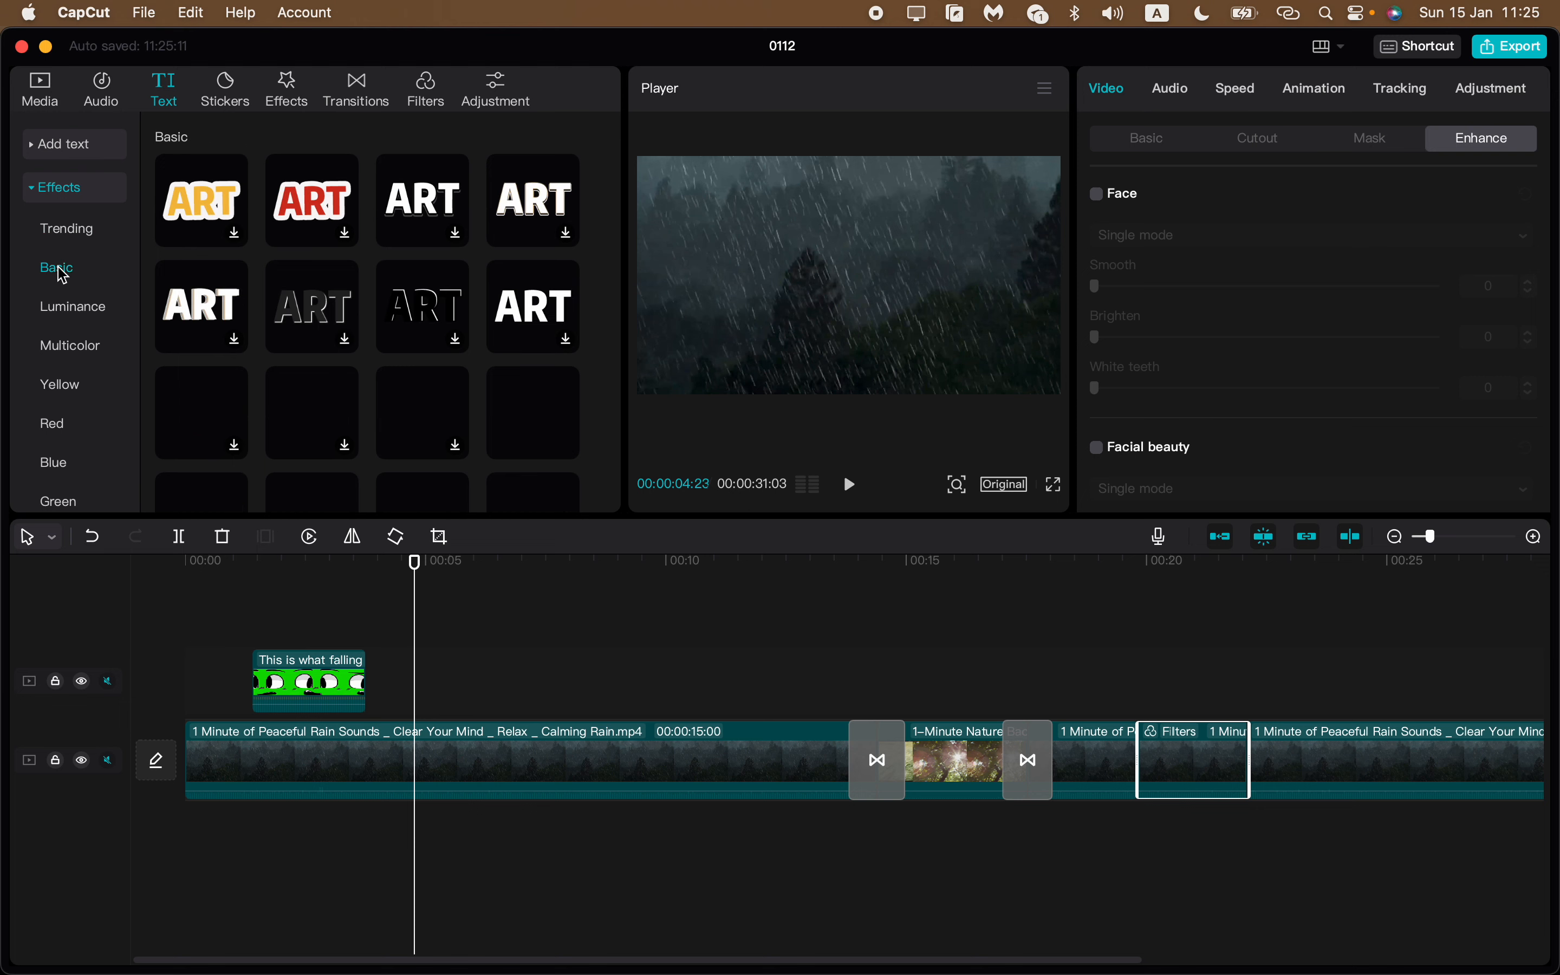
{"action": "left_click", "coordinate": [35, 199]}
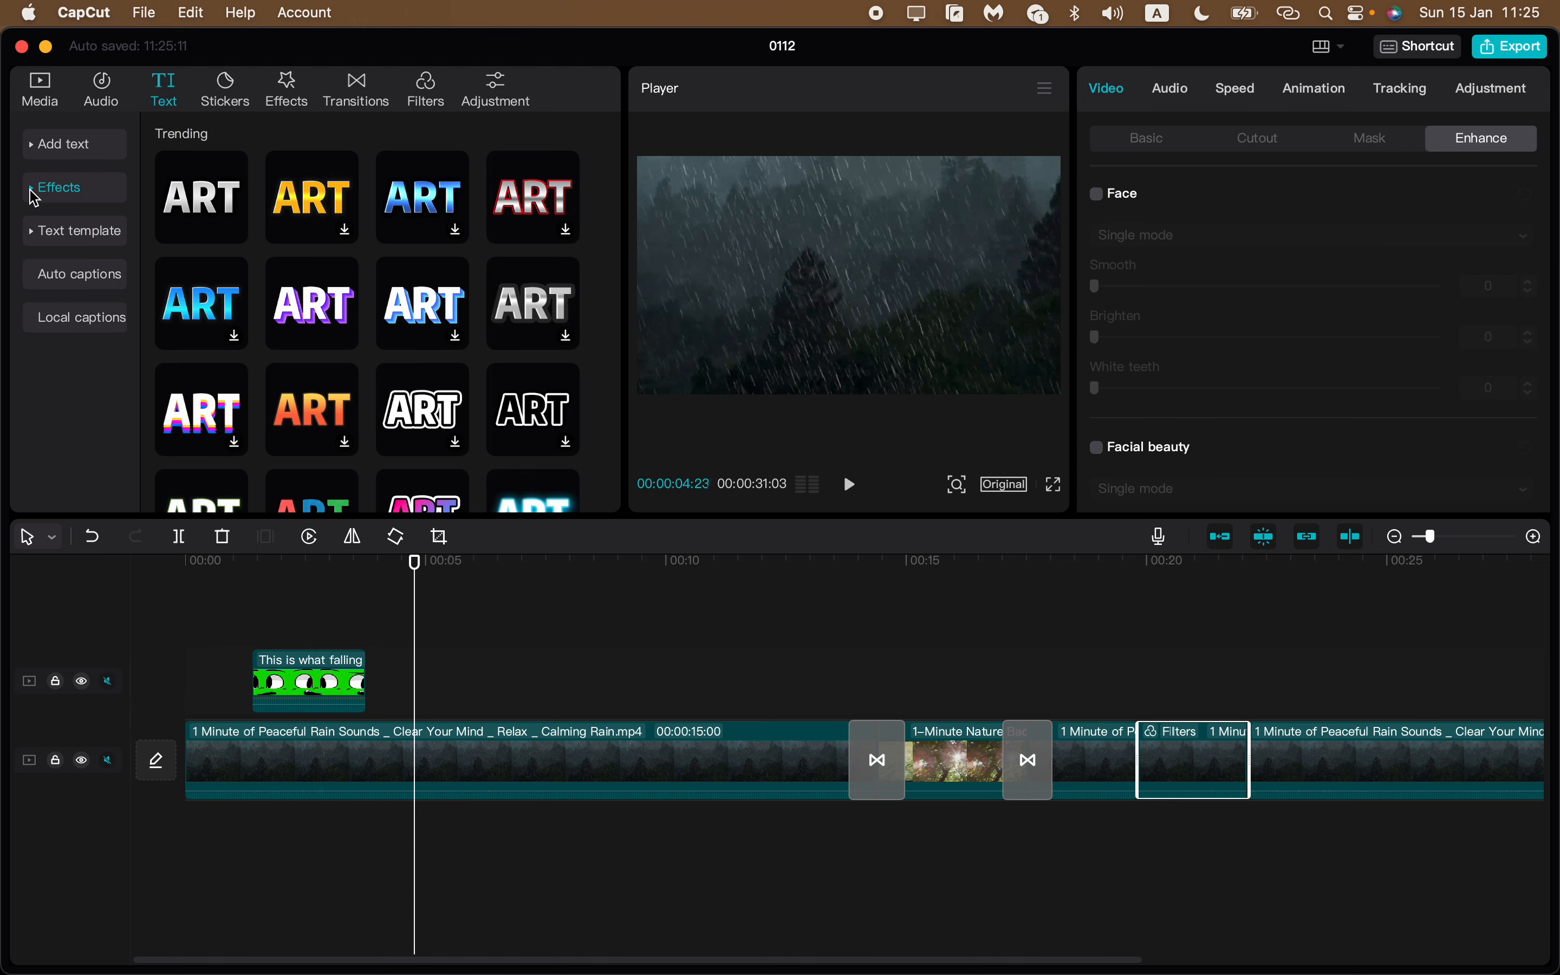
{"action": "left_click", "coordinate": [62, 277]}
{"action": "left_click", "coordinate": [57, 234]}
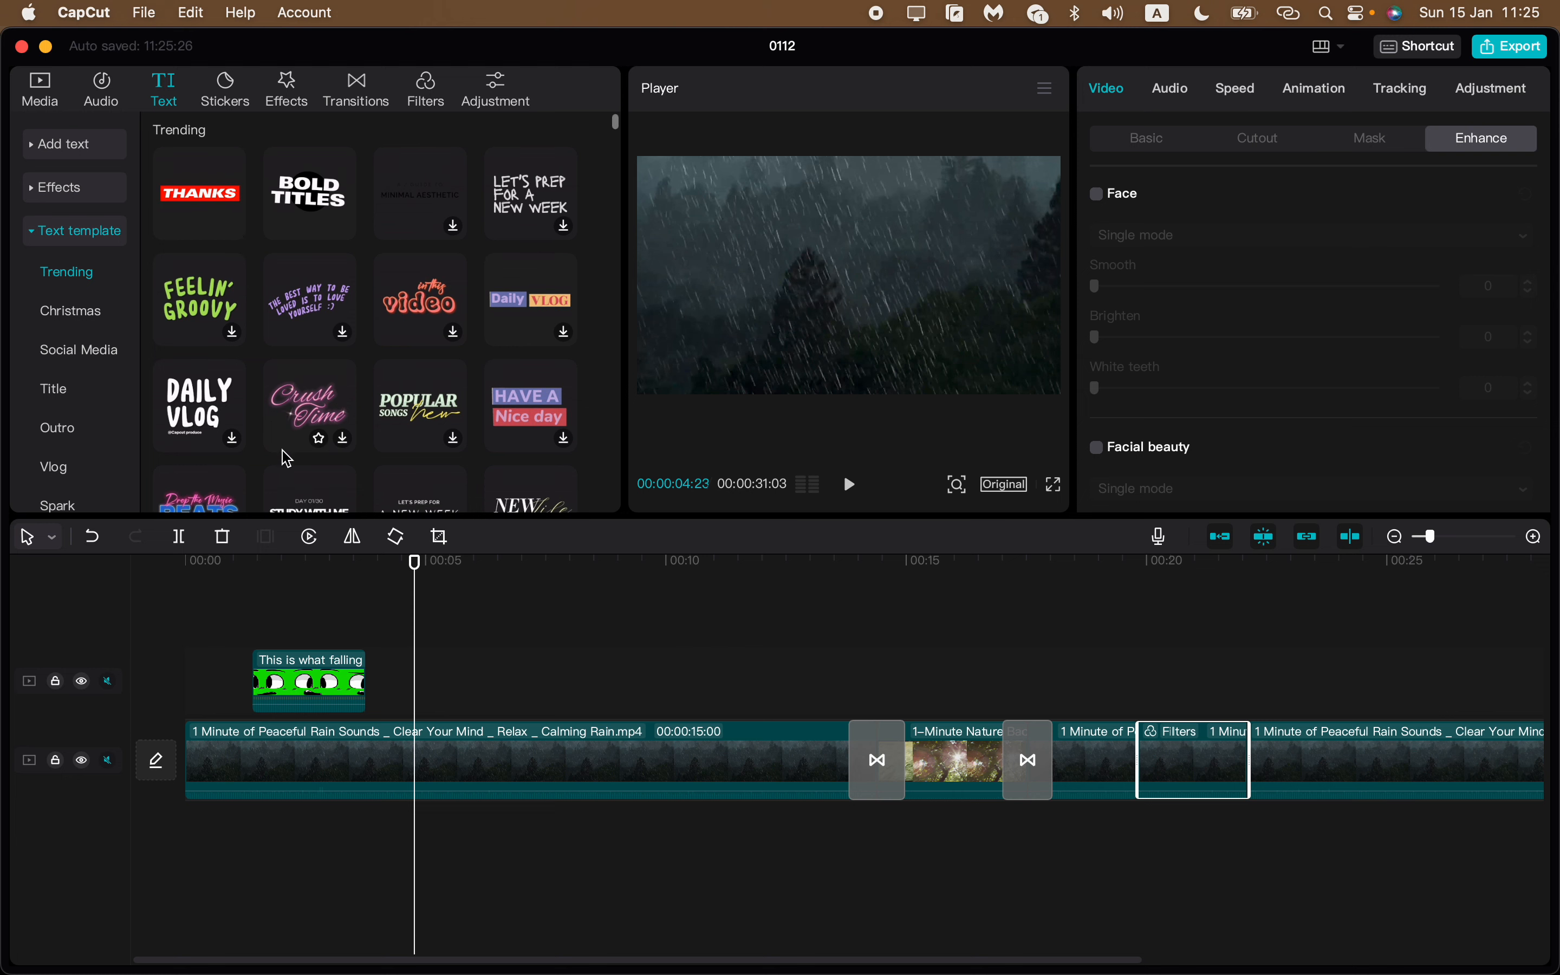
{"action": "scroll", "coordinate": [286, 450], "scroll_direction": "down", "scroll_amount": 2}
{"action": "scroll", "coordinate": [275, 466], "scroll_direction": "down", "scroll_amount": 2}
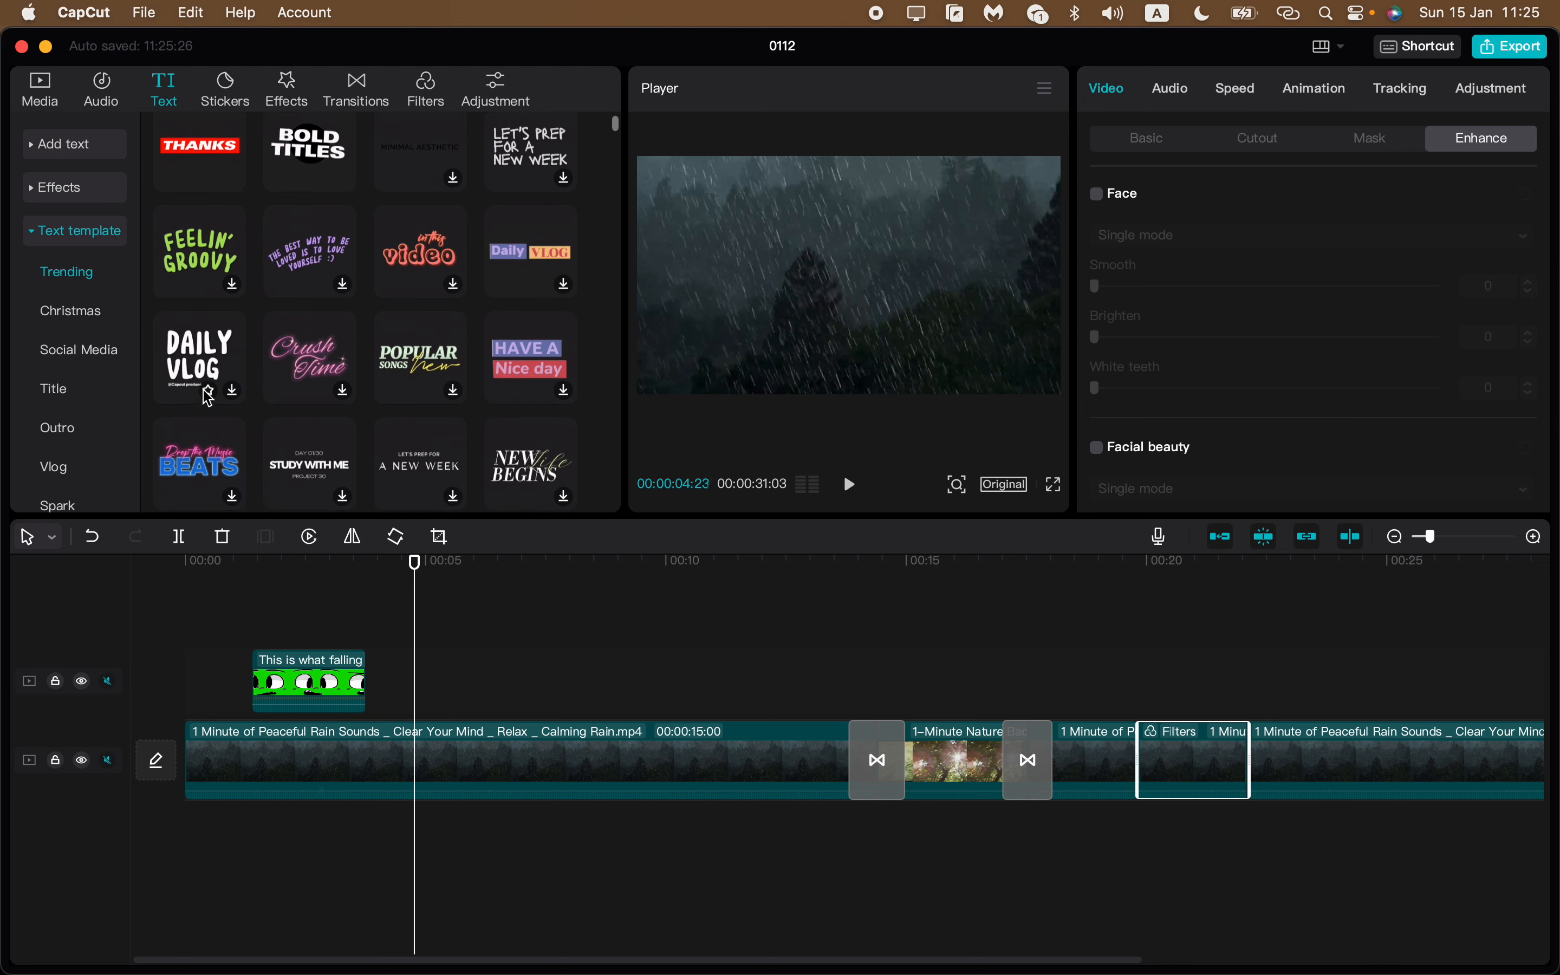
{"action": "left_click", "coordinate": [231, 369]}
{"action": "left_click_drag", "start_coordinate": [410, 574], "coordinate": [121, 545]}
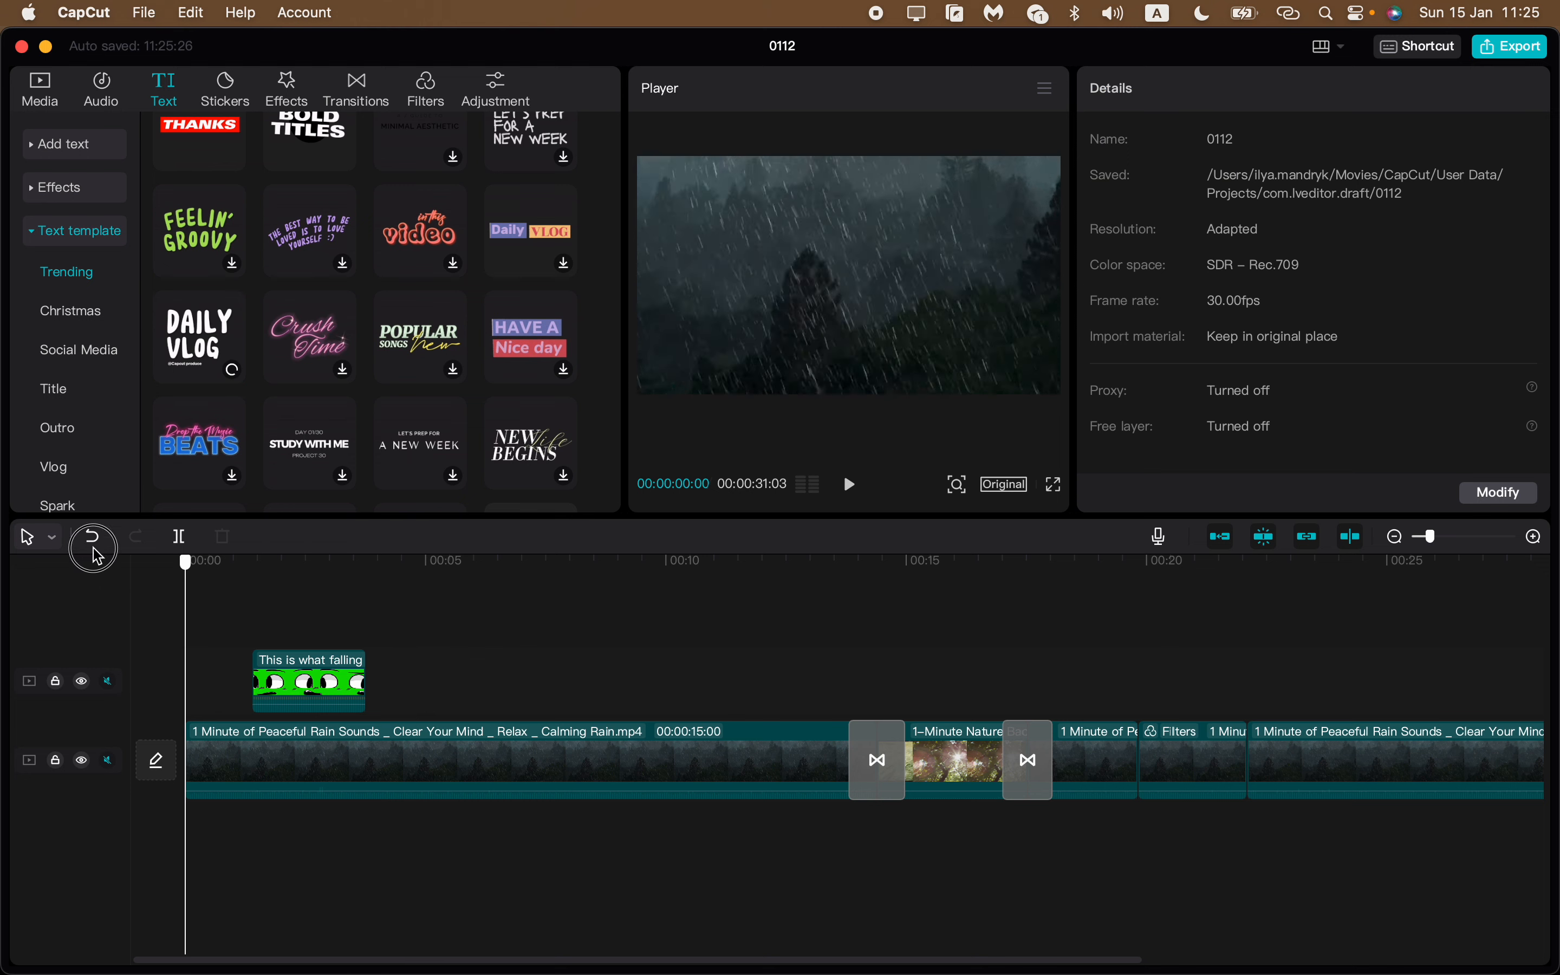
{"action": "left_click_drag", "start_coordinate": [199, 352], "coordinate": [215, 608]}
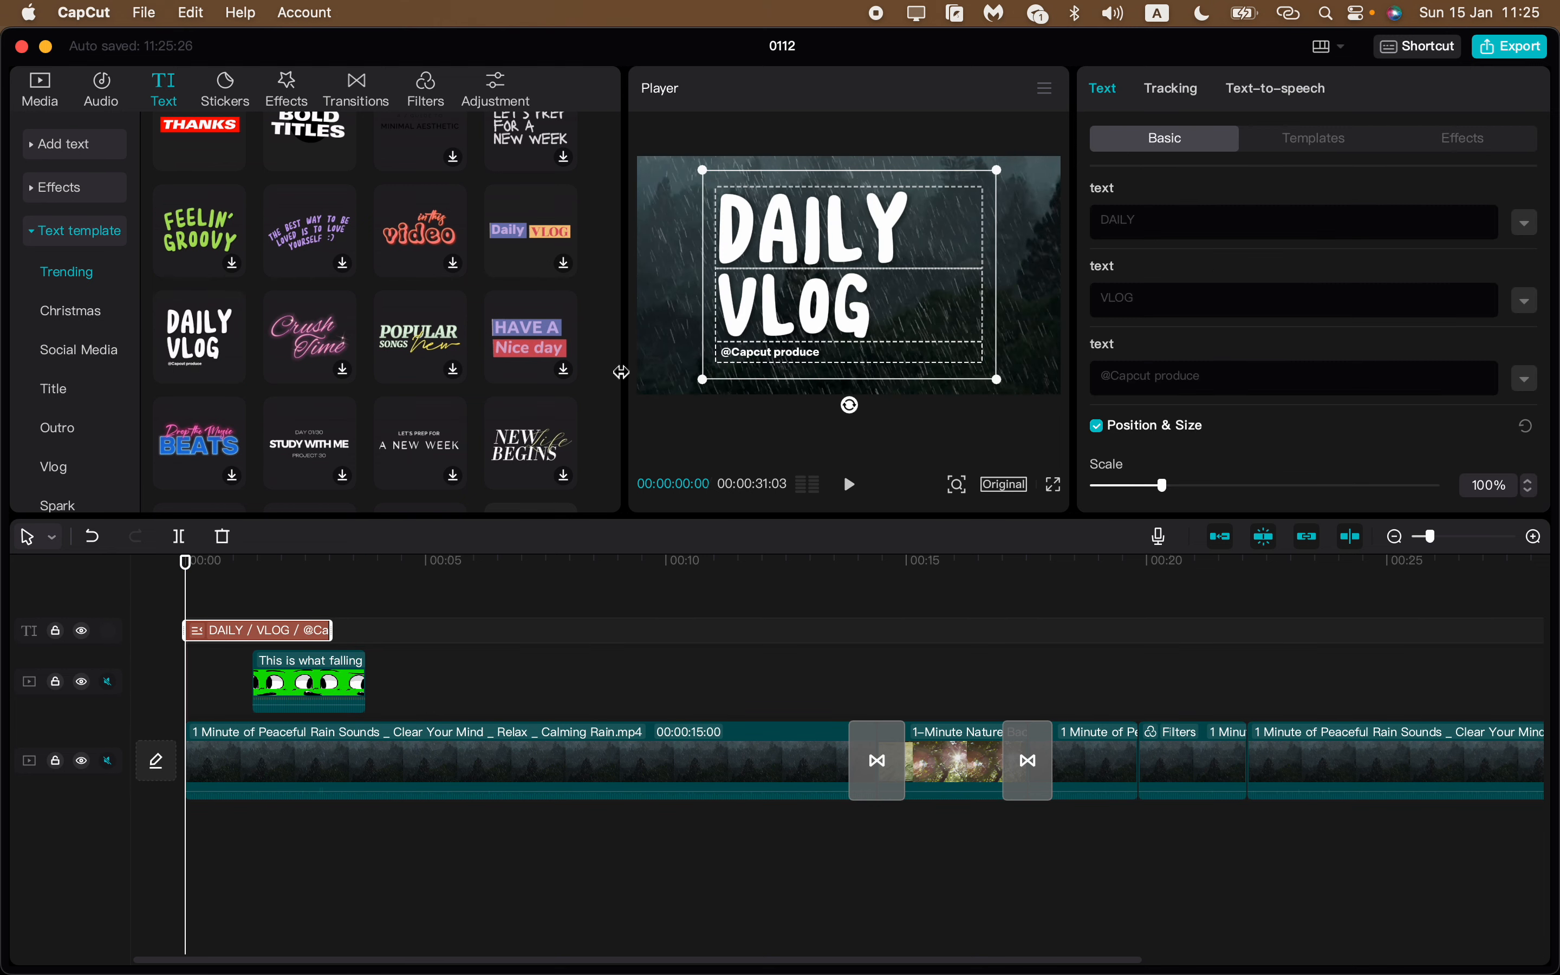
{"action": "left_click", "coordinate": [756, 359]}
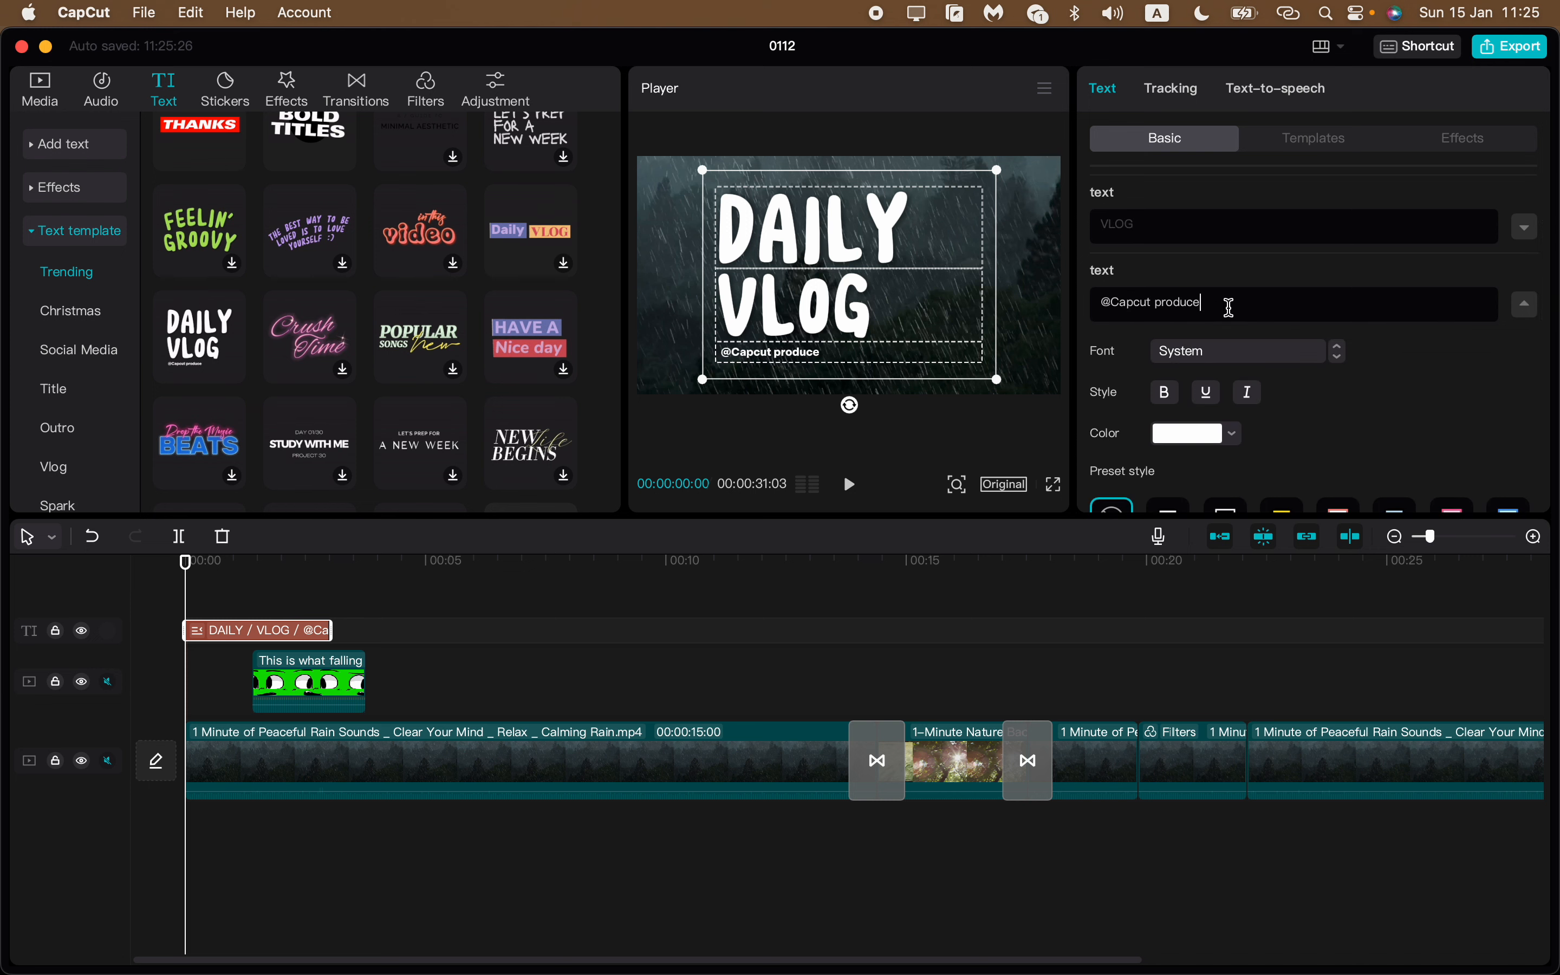
{"action": "key", "text": "super+a"}
{"action": "key", "text": "BackSpace"}
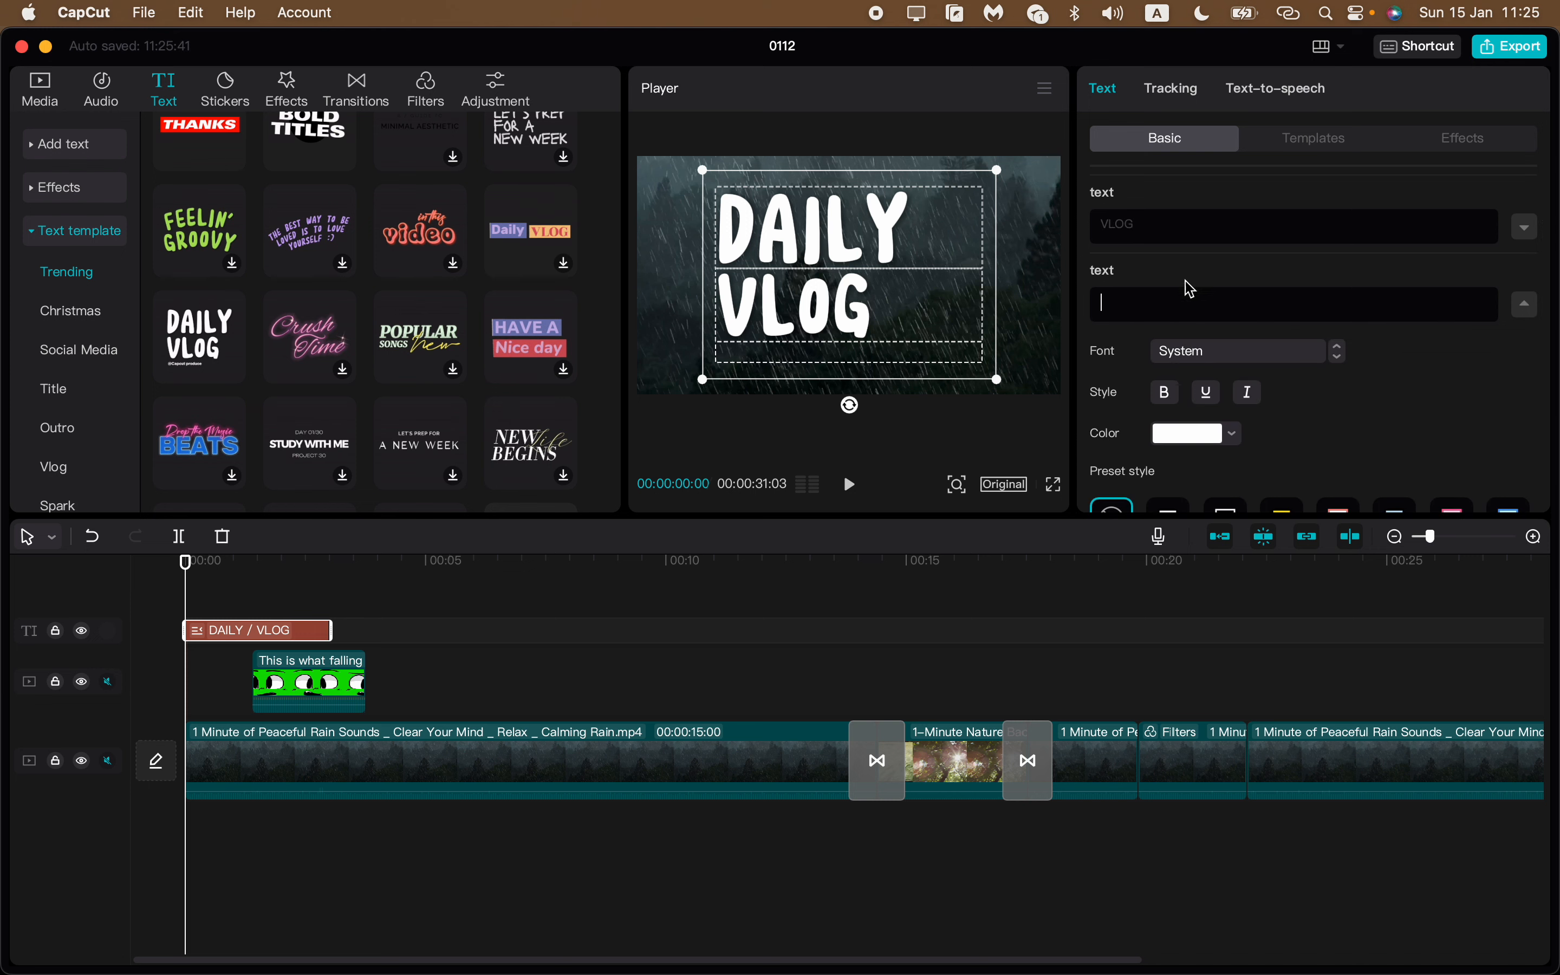
{"action": "scroll", "coordinate": [1157, 300], "scroll_direction": "up", "scroll_amount": 2}
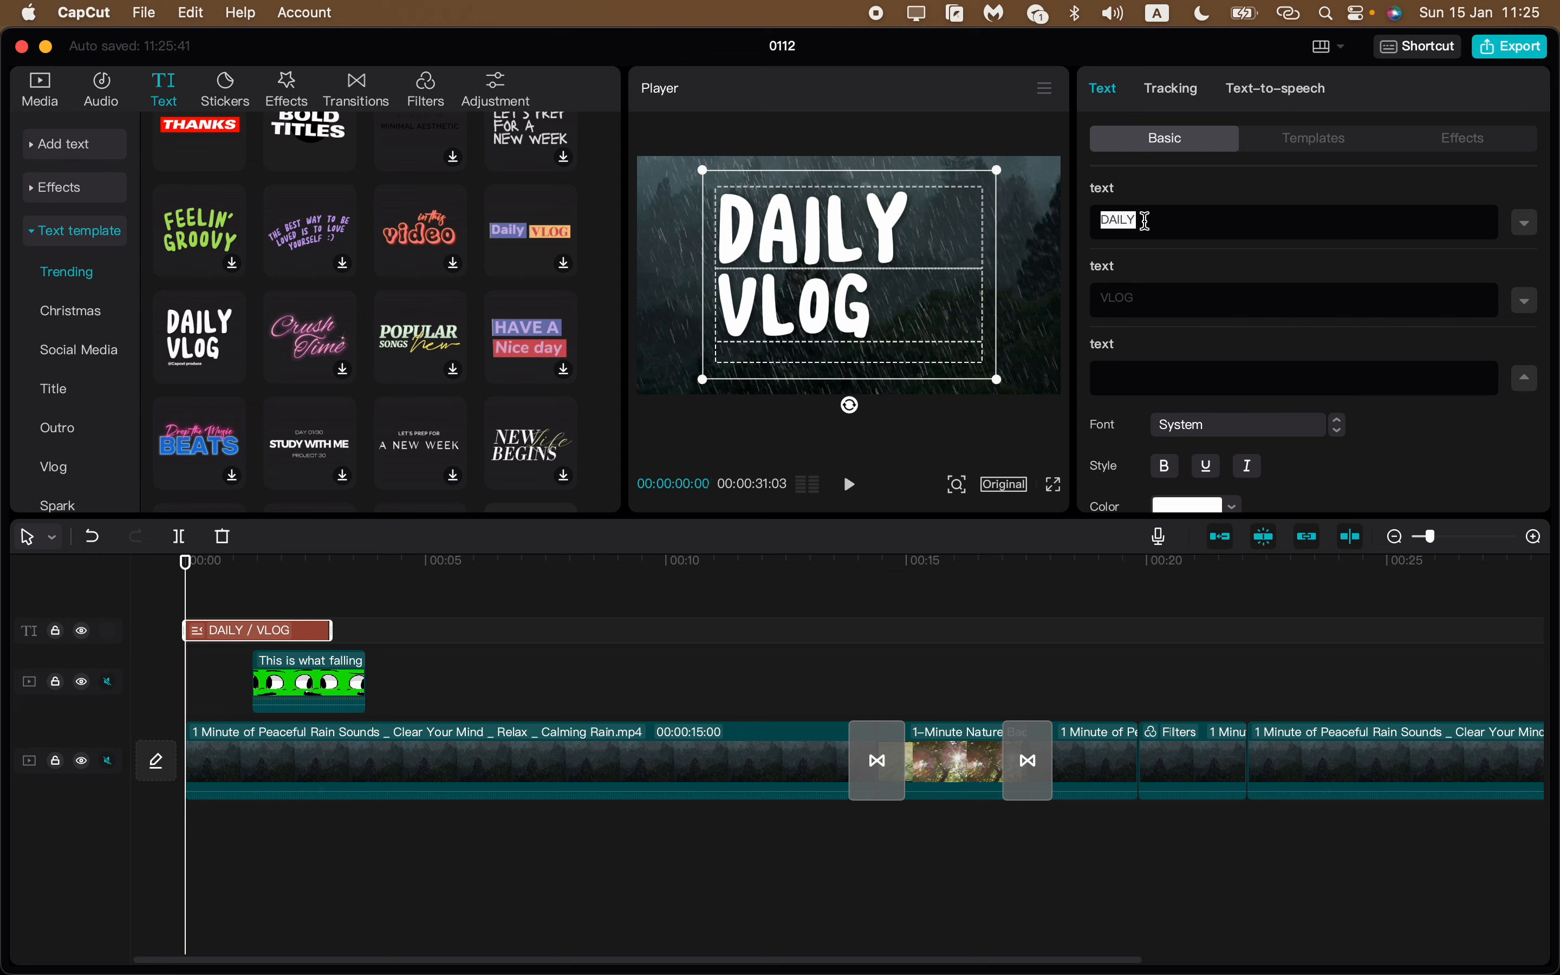
{"action": "type", "text": "Rain"}
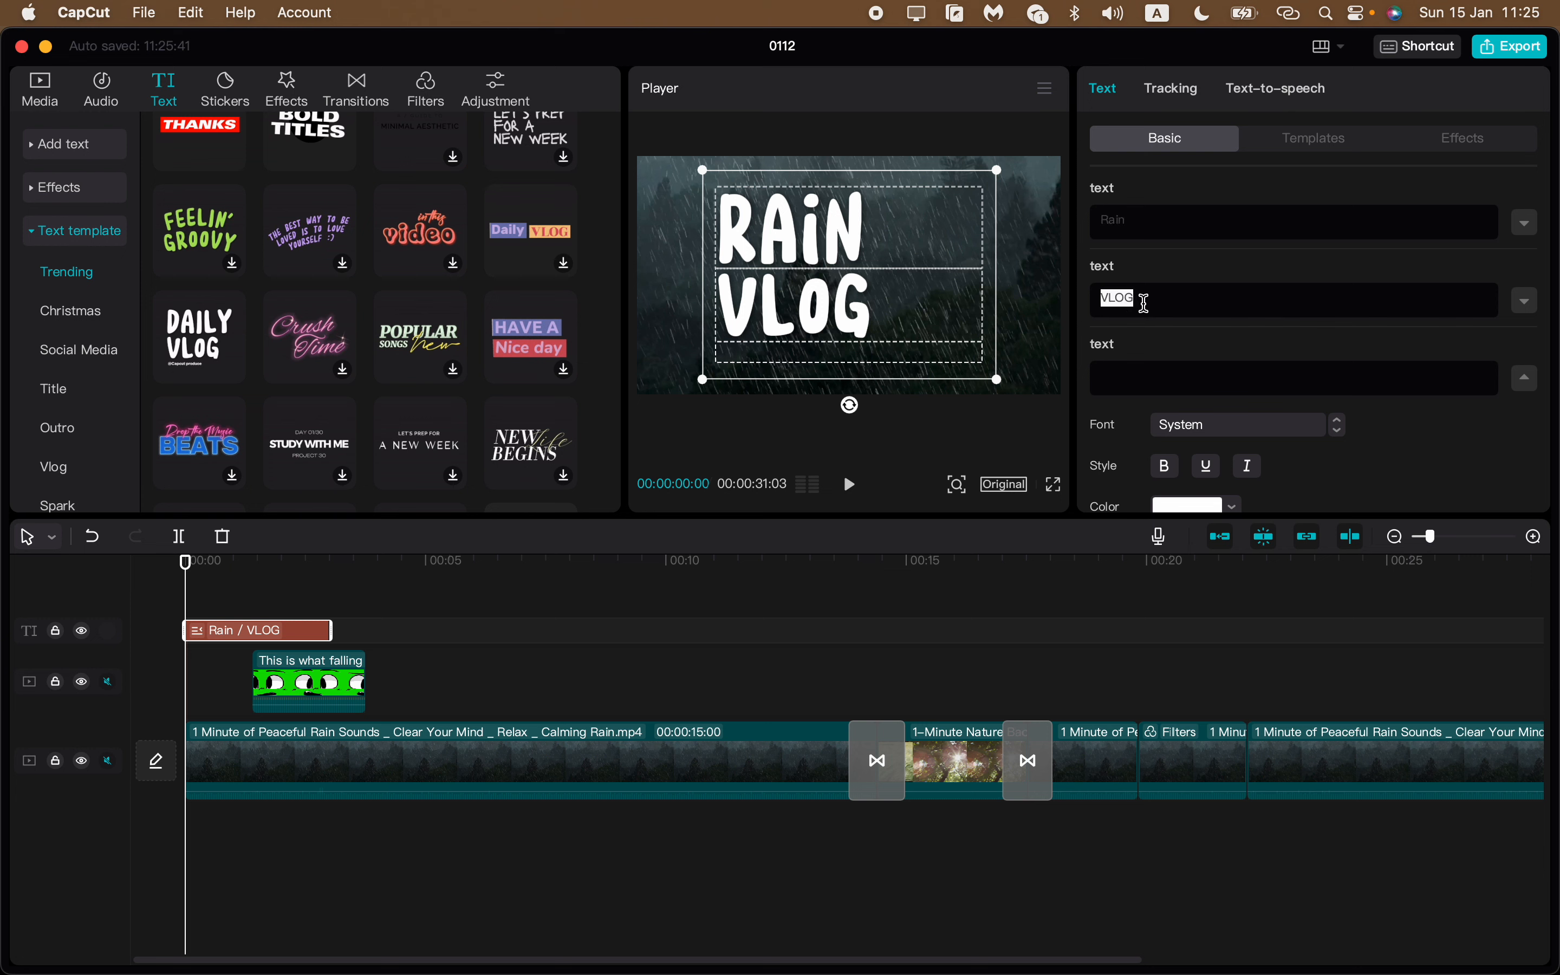
Step: Change the title's second line from "VLOG" to "Narute" and play the part where it overlaps the face overlay
{"action": "type", "text": "Narute"}
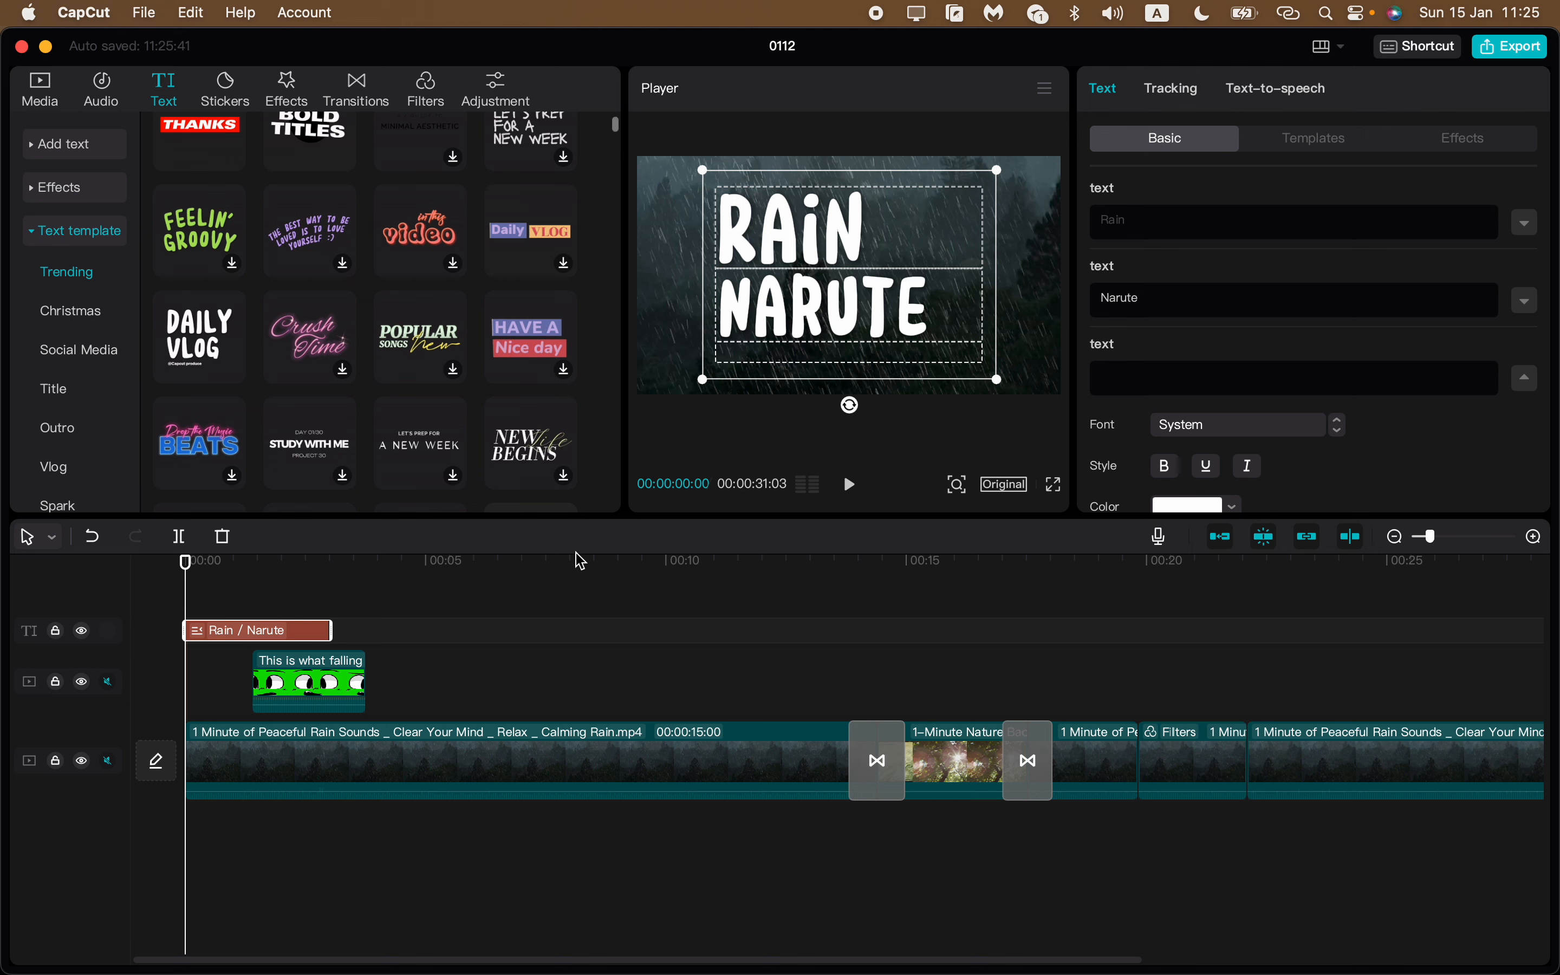
{"action": "left_click", "coordinate": [462, 561]}
{"action": "left_click", "coordinate": [240, 564]}
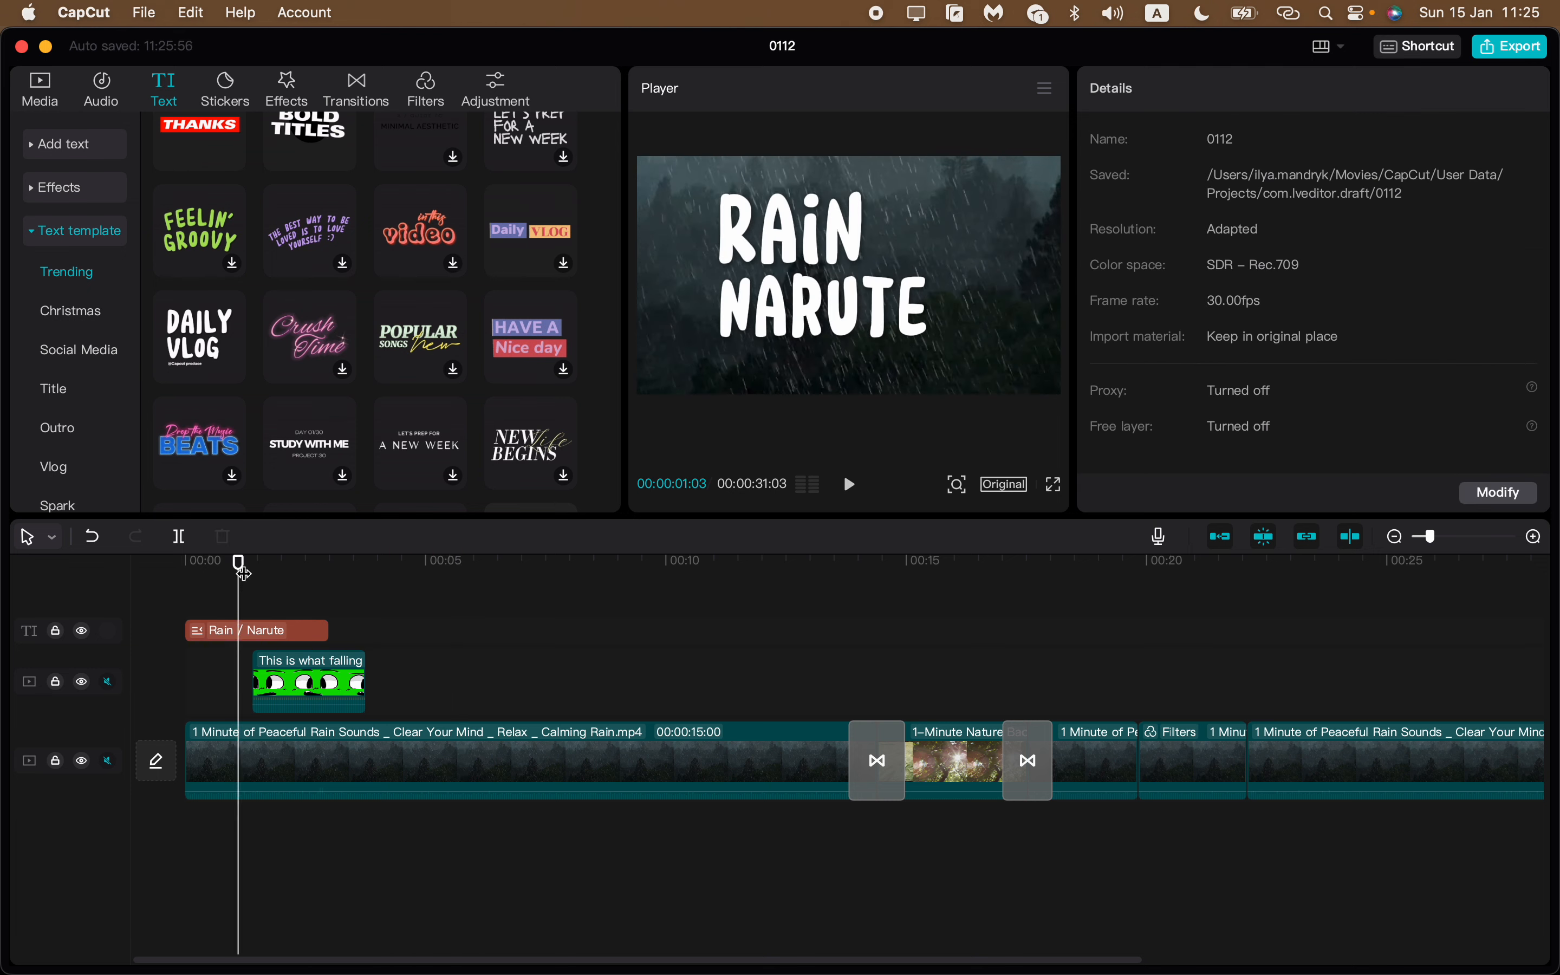
{"action": "key", "text": "space"}
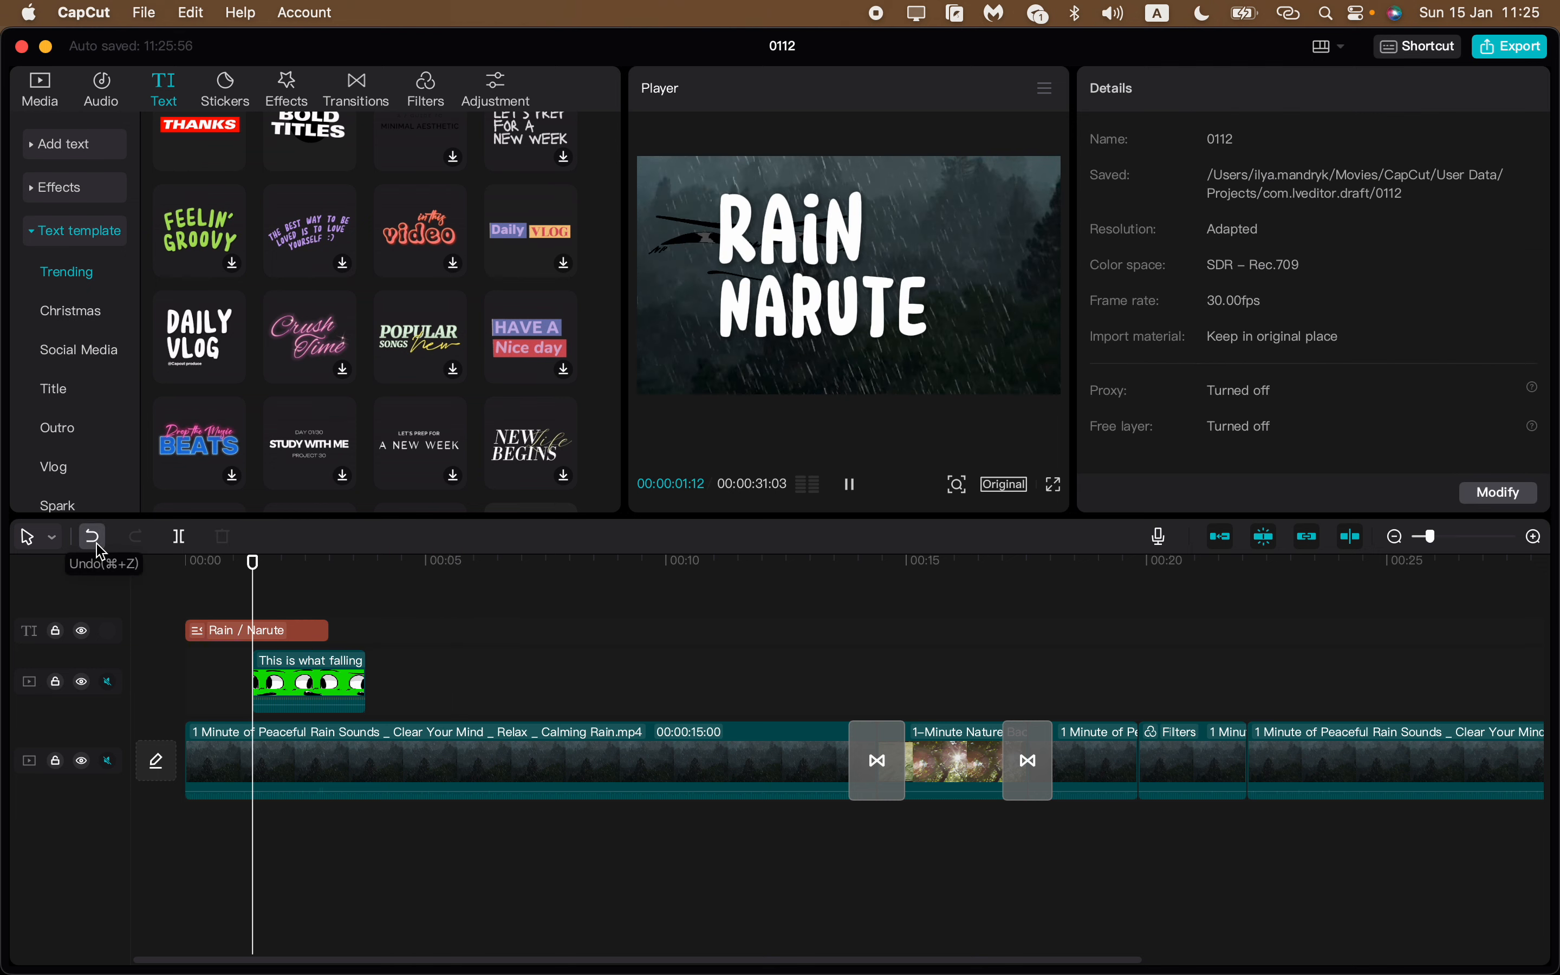
{"action": "key", "text": "space"}
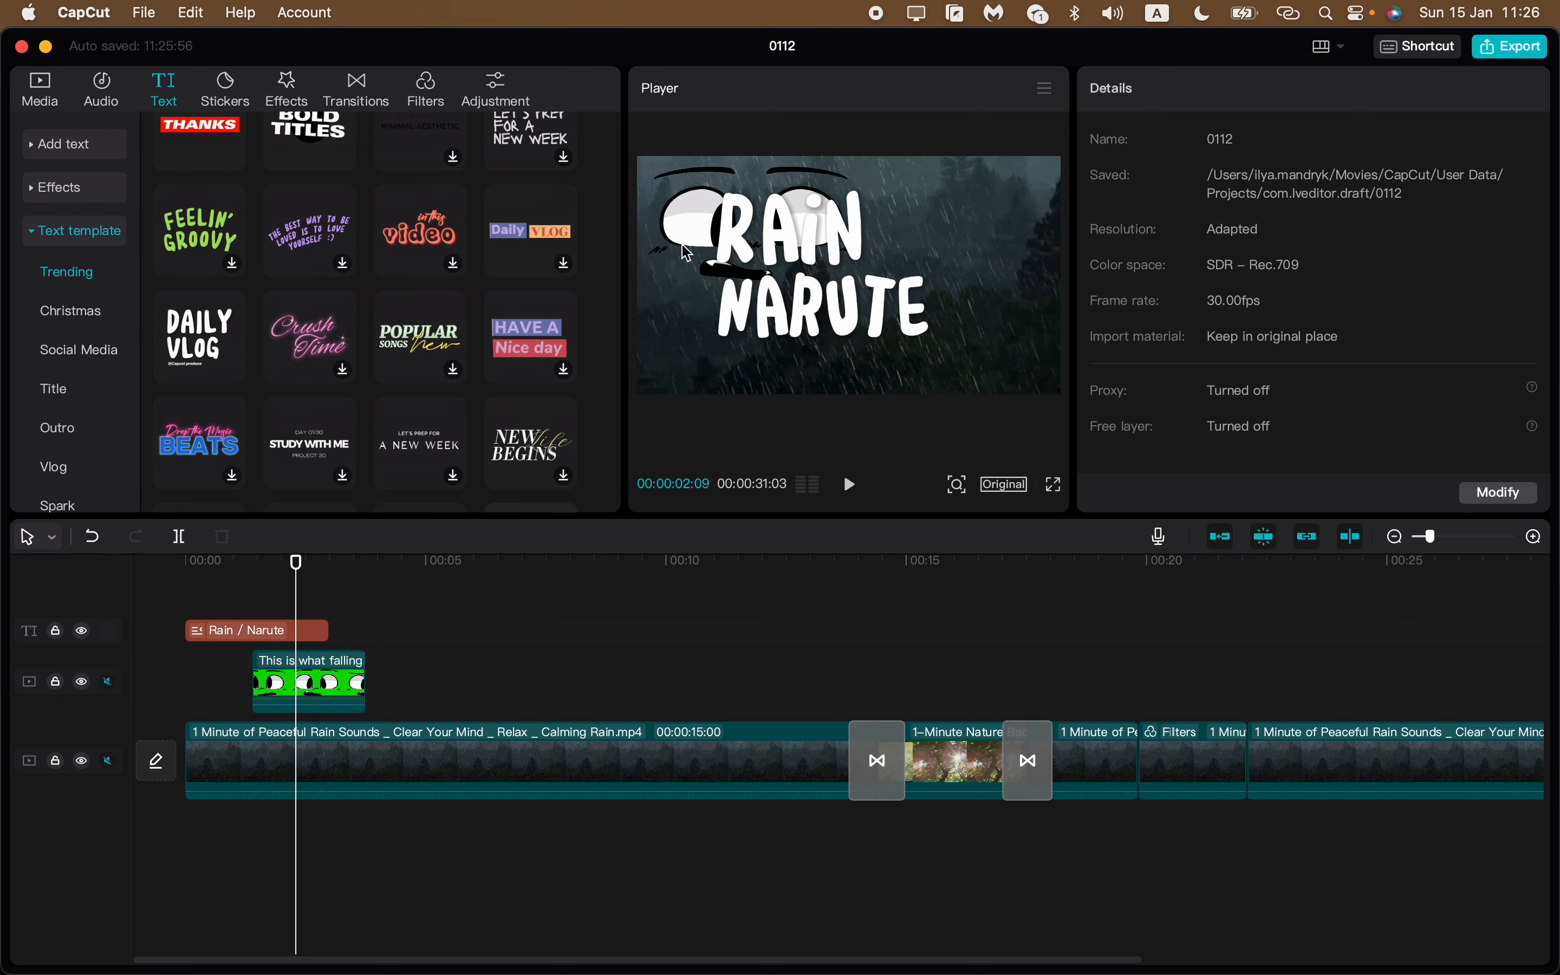
Step: Trim the title to end at about 00:01:12 and move the face overlay to start at about 00:02
{"action": "left_click_drag", "start_coordinate": [298, 634], "coordinate": [303, 680]}
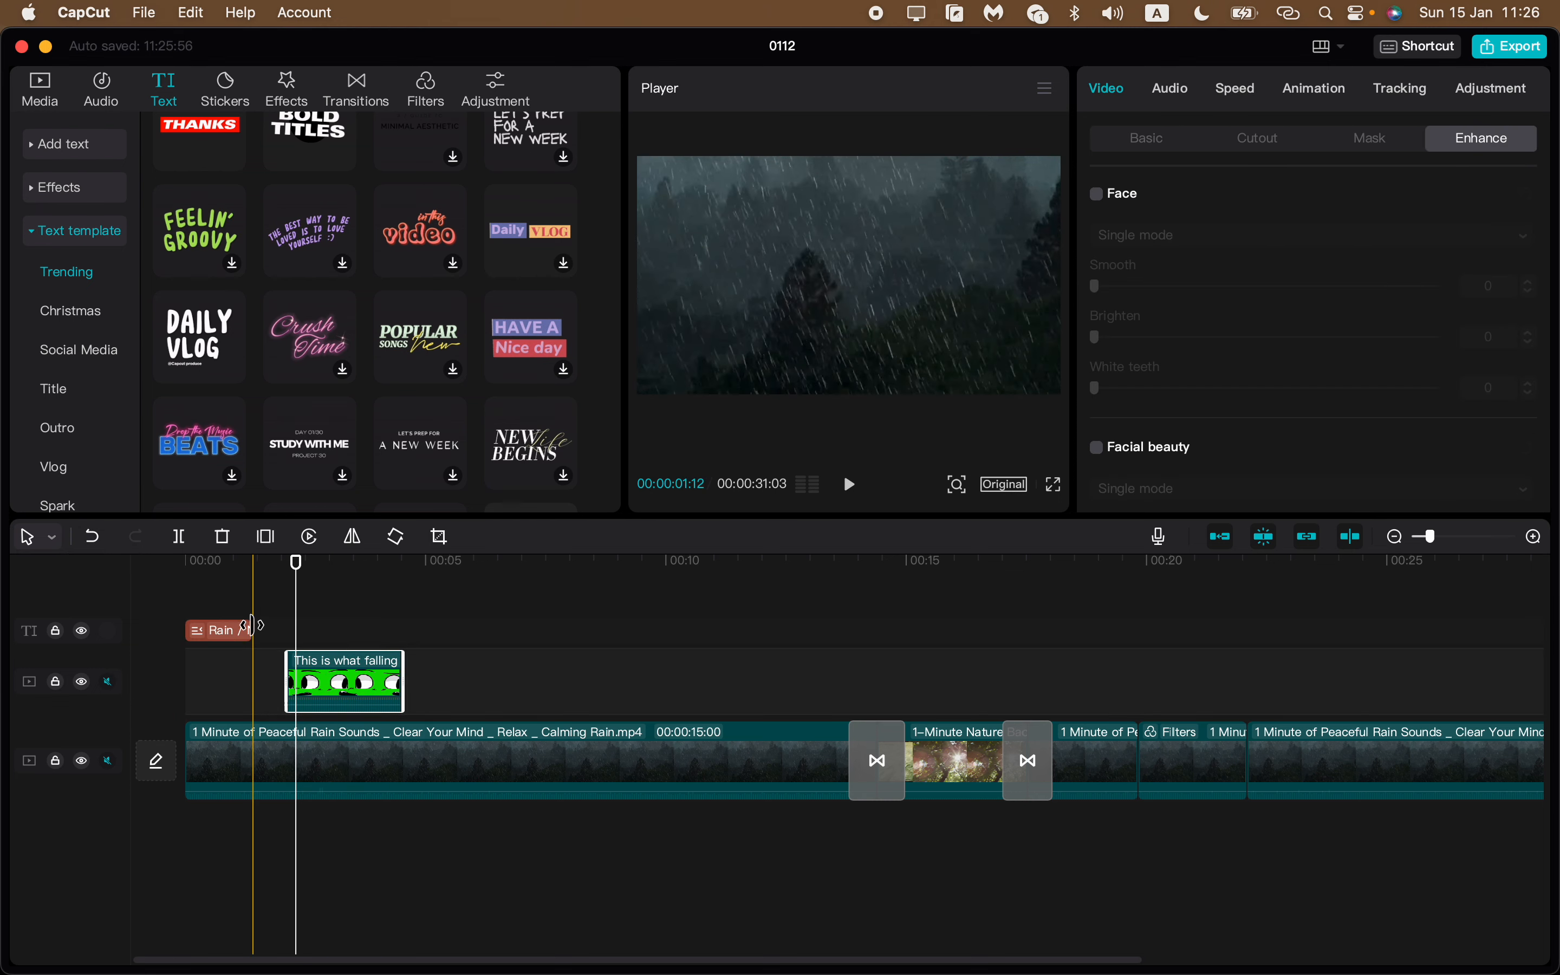
{"action": "left_click", "coordinate": [231, 630]}
{"action": "left_click_drag", "start_coordinate": [296, 563], "coordinate": [180, 572]}
{"action": "key", "text": "space"}
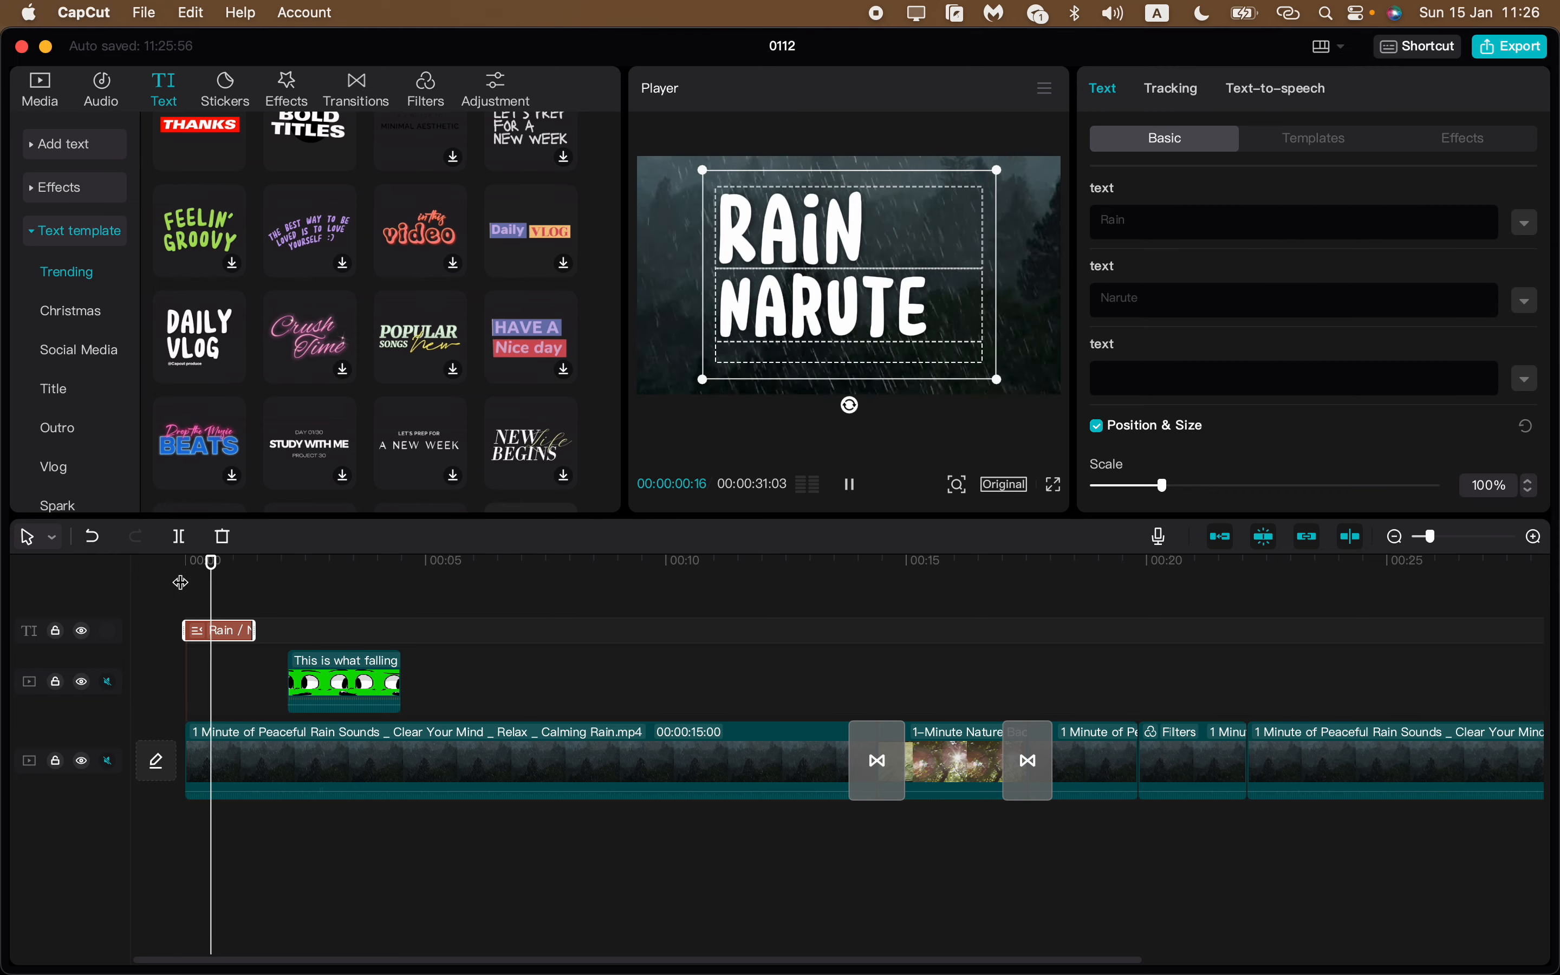
Step: Play the timeline from the start through the title and into the face overlay
{"action": "left_click", "coordinate": [434, 621]}
{"action": "left_click_drag", "start_coordinate": [435, 571], "coordinate": [62, 548]}
{"action": "key", "text": "space"}
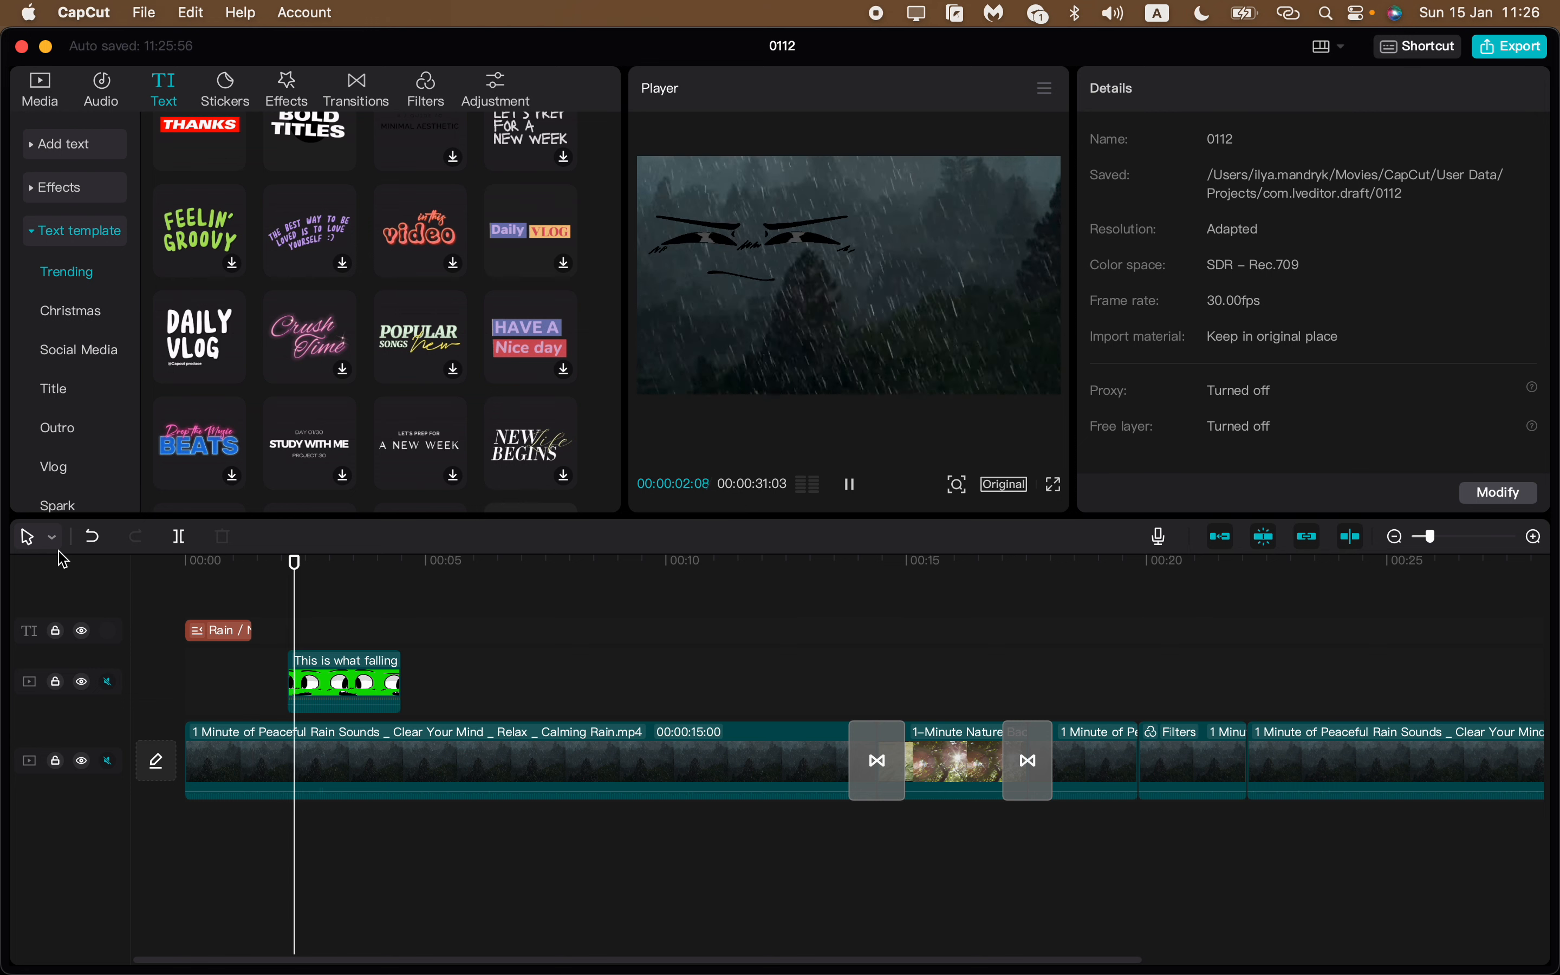
{"action": "key", "text": "space"}
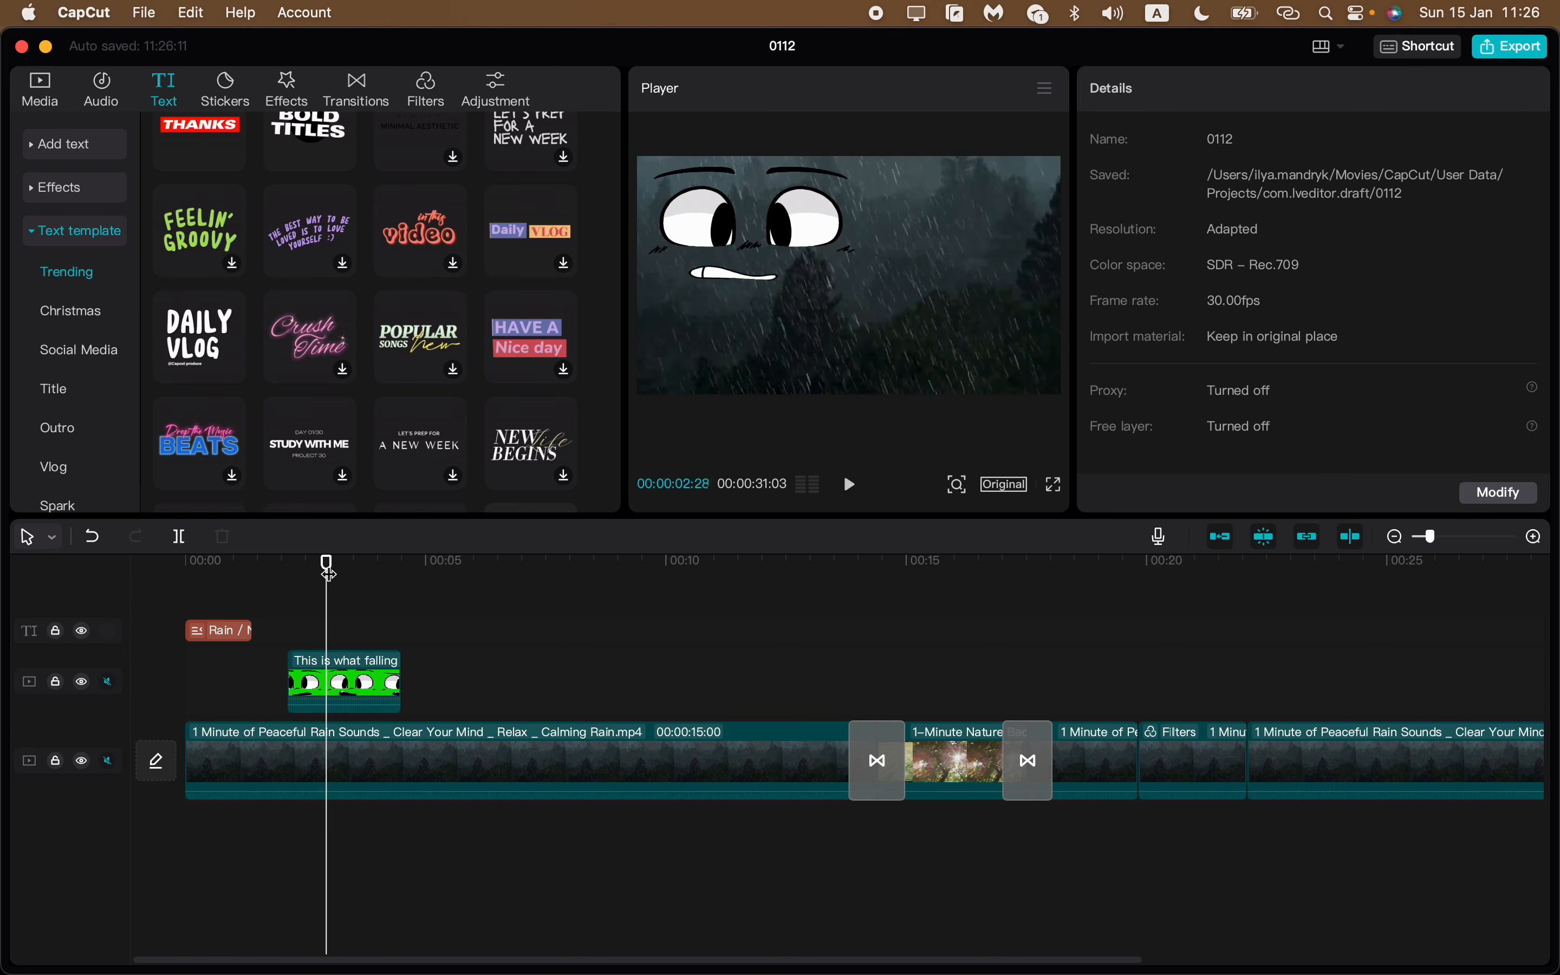
Step: Download the trending Random monochrome, Gleam, Rebound swing and Ripple Distortion effects, with the playhead at about 00:07:15
{"action": "left_click_drag", "start_coordinate": [329, 568], "coordinate": [546, 563]}
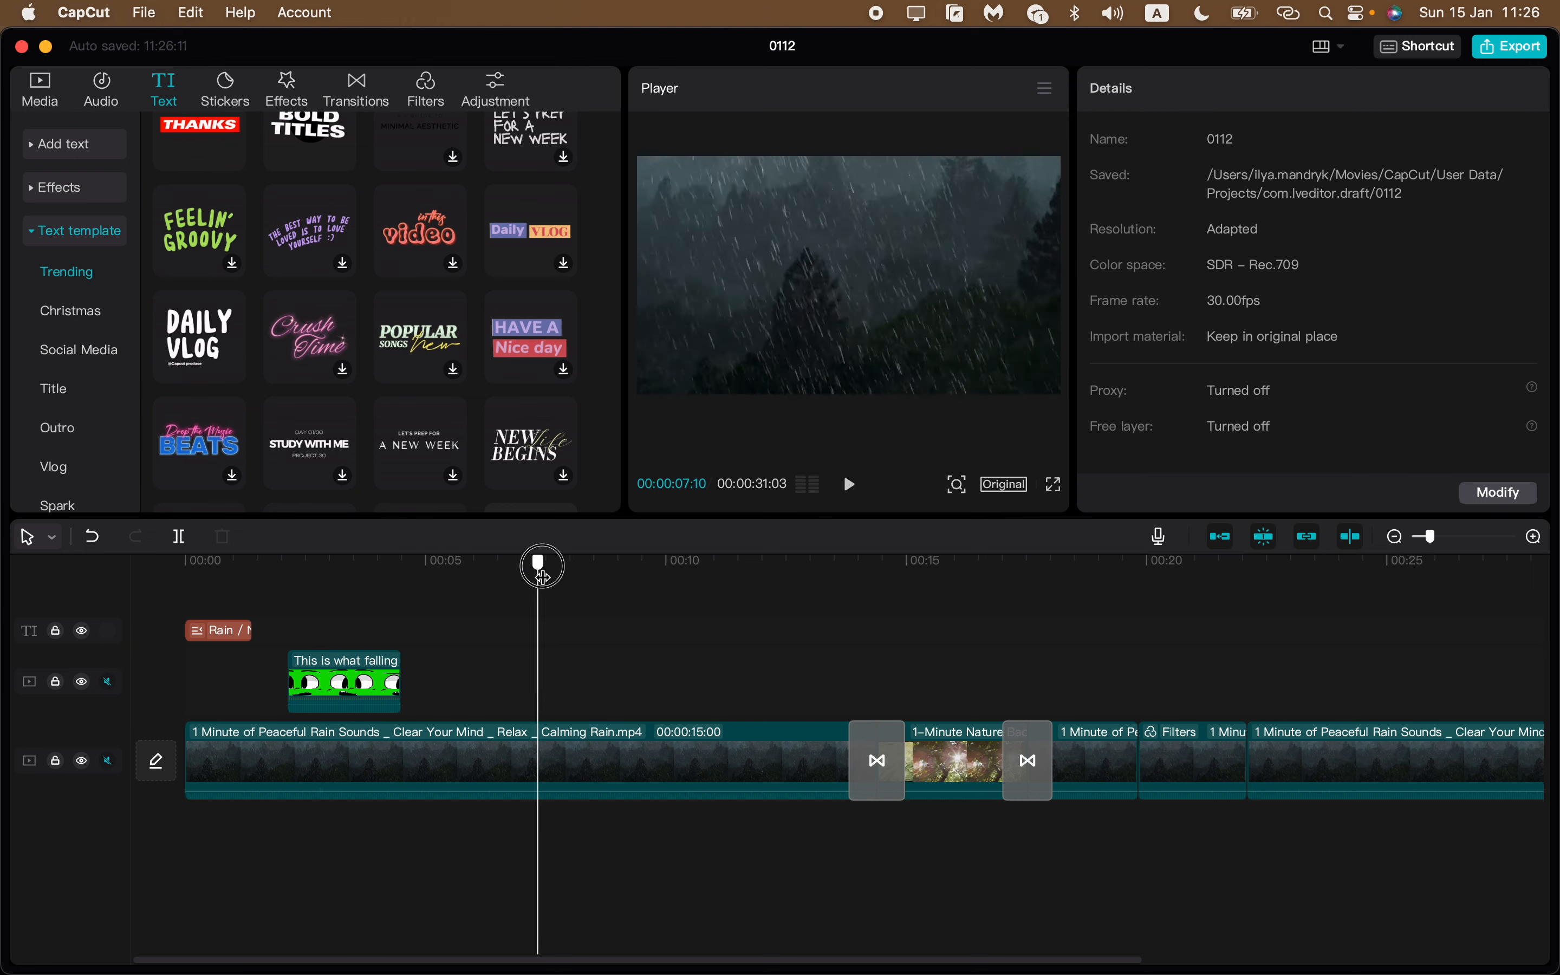
{"action": "left_click", "coordinate": [295, 96]}
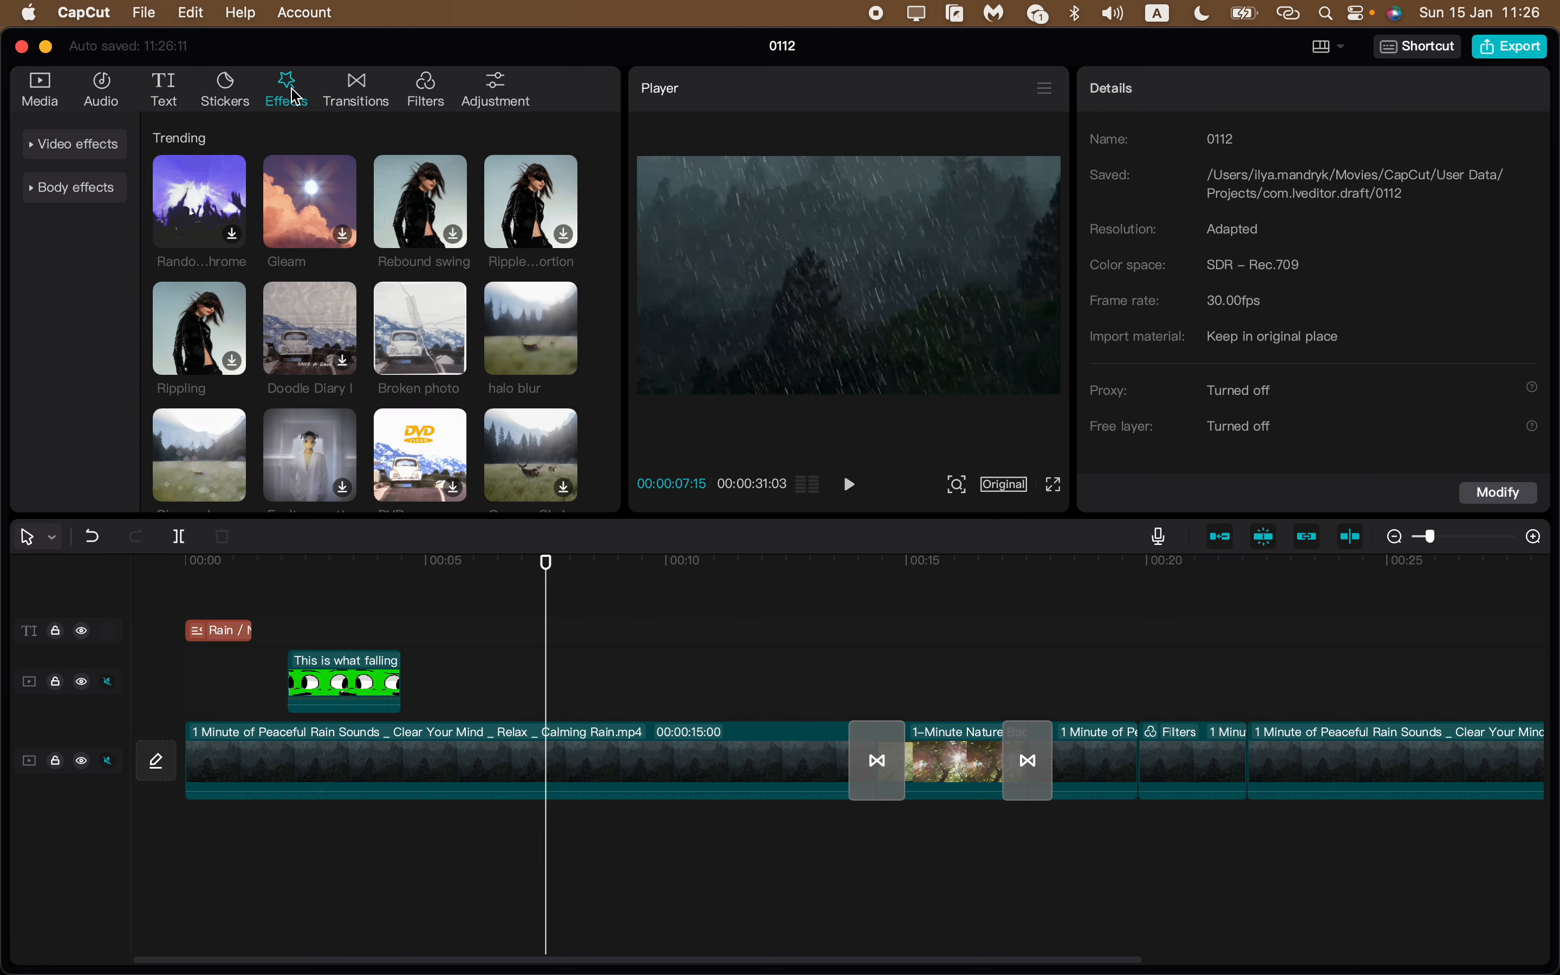
{"action": "left_click", "coordinate": [240, 240]}
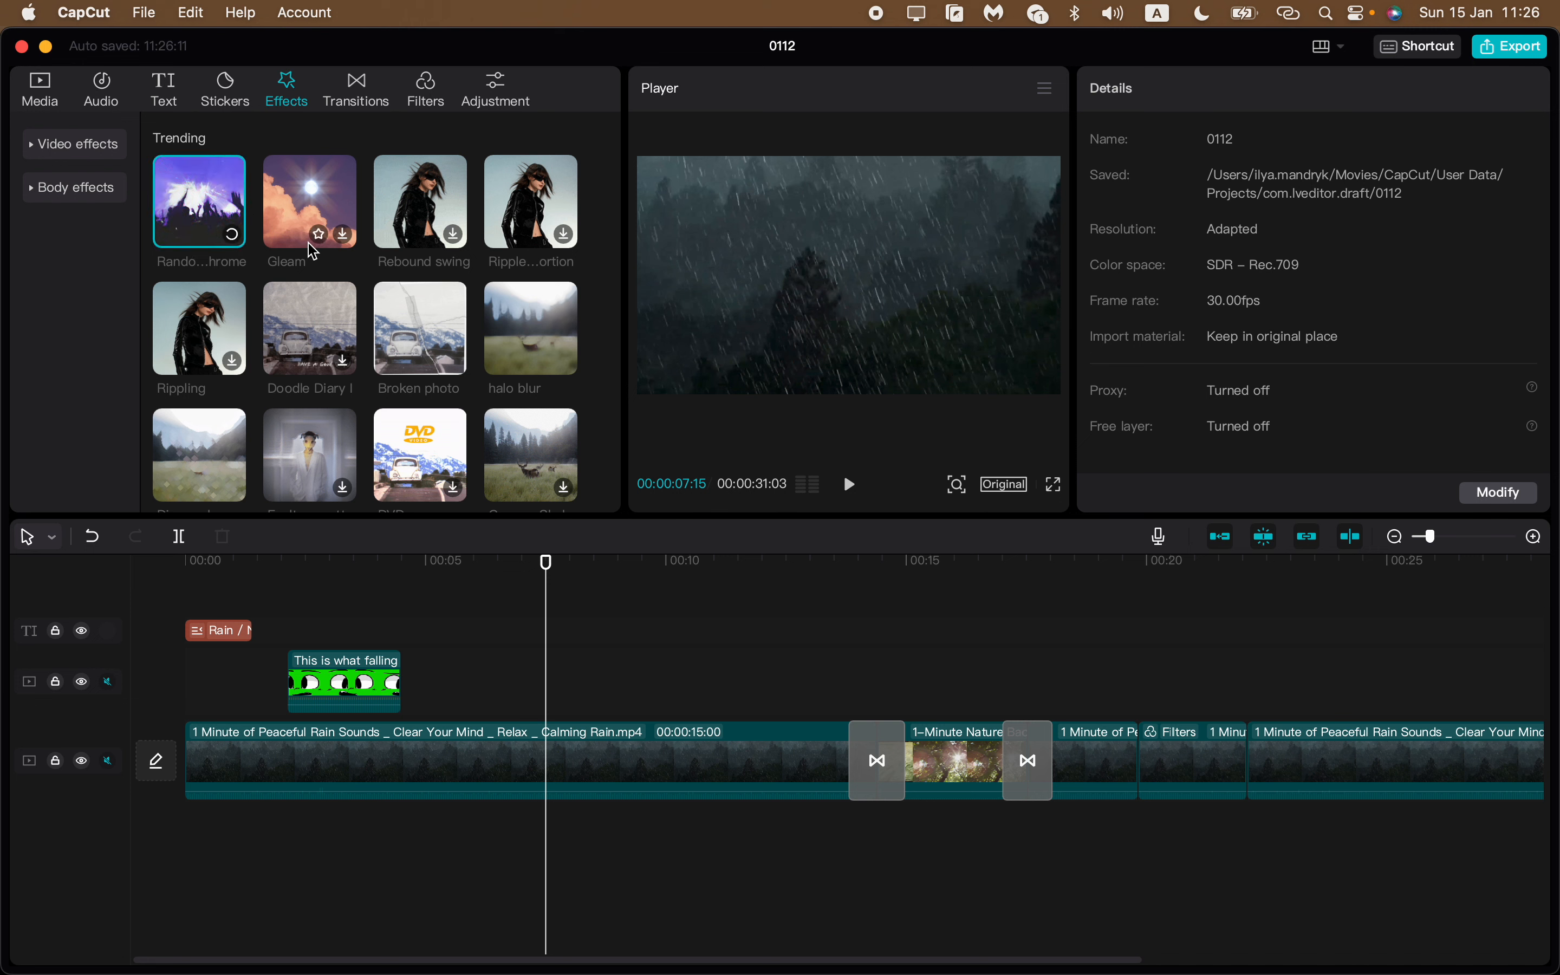
{"action": "left_click", "coordinate": [345, 236]}
{"action": "left_click", "coordinate": [455, 236]}
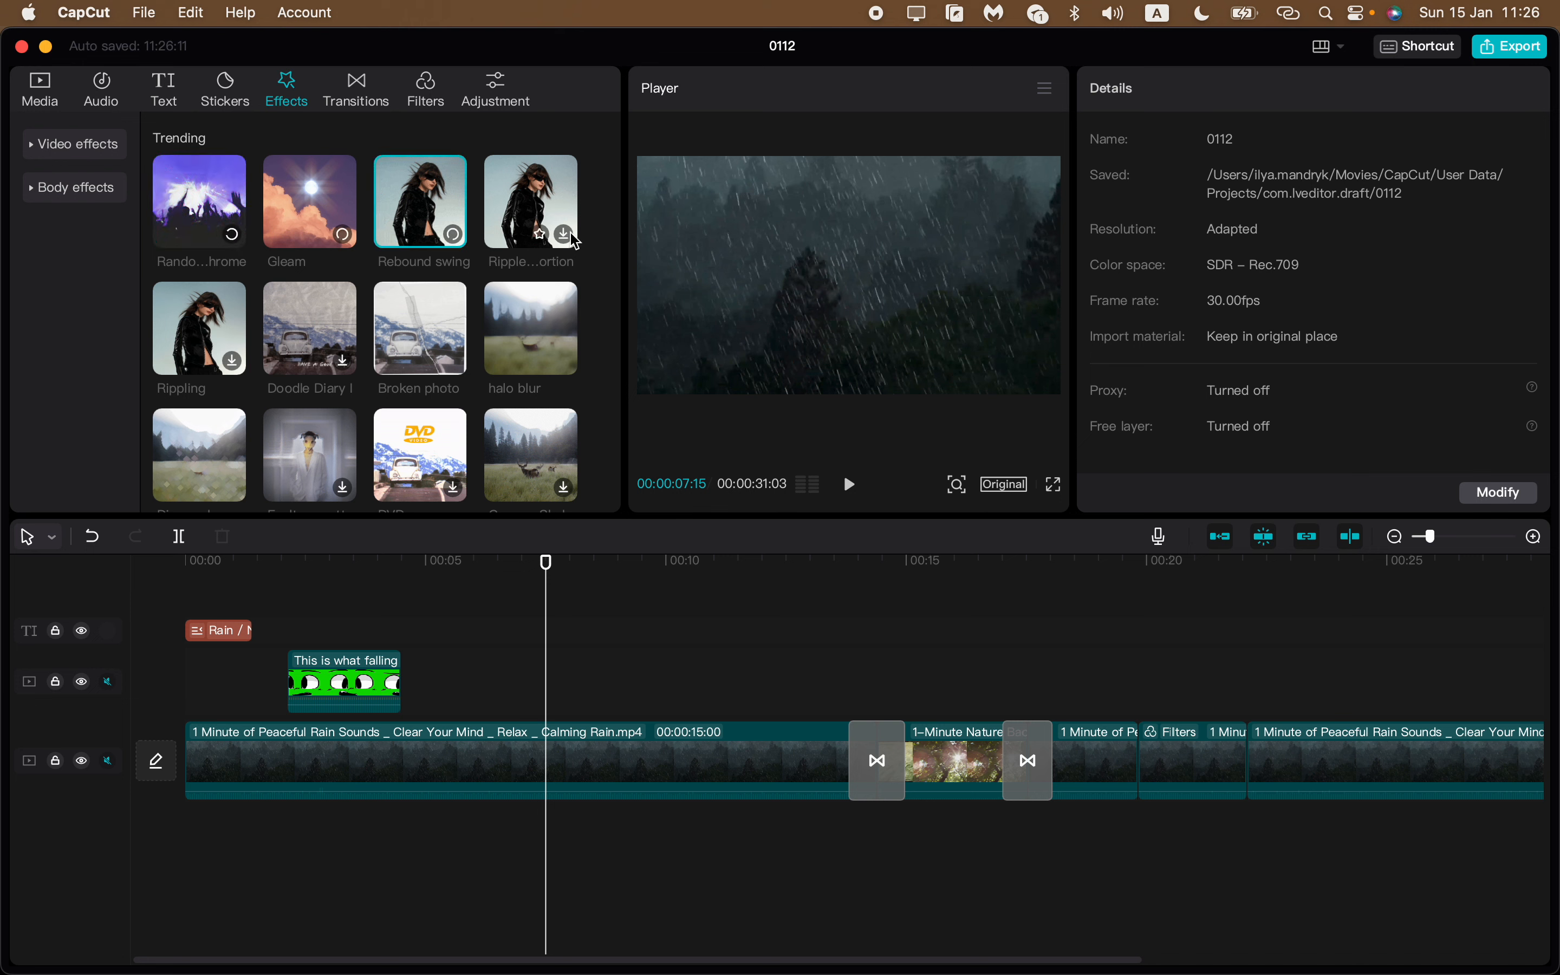
{"action": "left_click", "coordinate": [567, 236]}
Step: Place Ripple Distortion on its own track at about 00:07:15 and apply Random monochrome to the first rain clip
{"action": "left_click_drag", "start_coordinate": [422, 465], "coordinate": [458, 747]}
{"action": "left_click_drag", "start_coordinate": [544, 564], "coordinate": [4, 584]}
{"action": "key", "text": "space"}
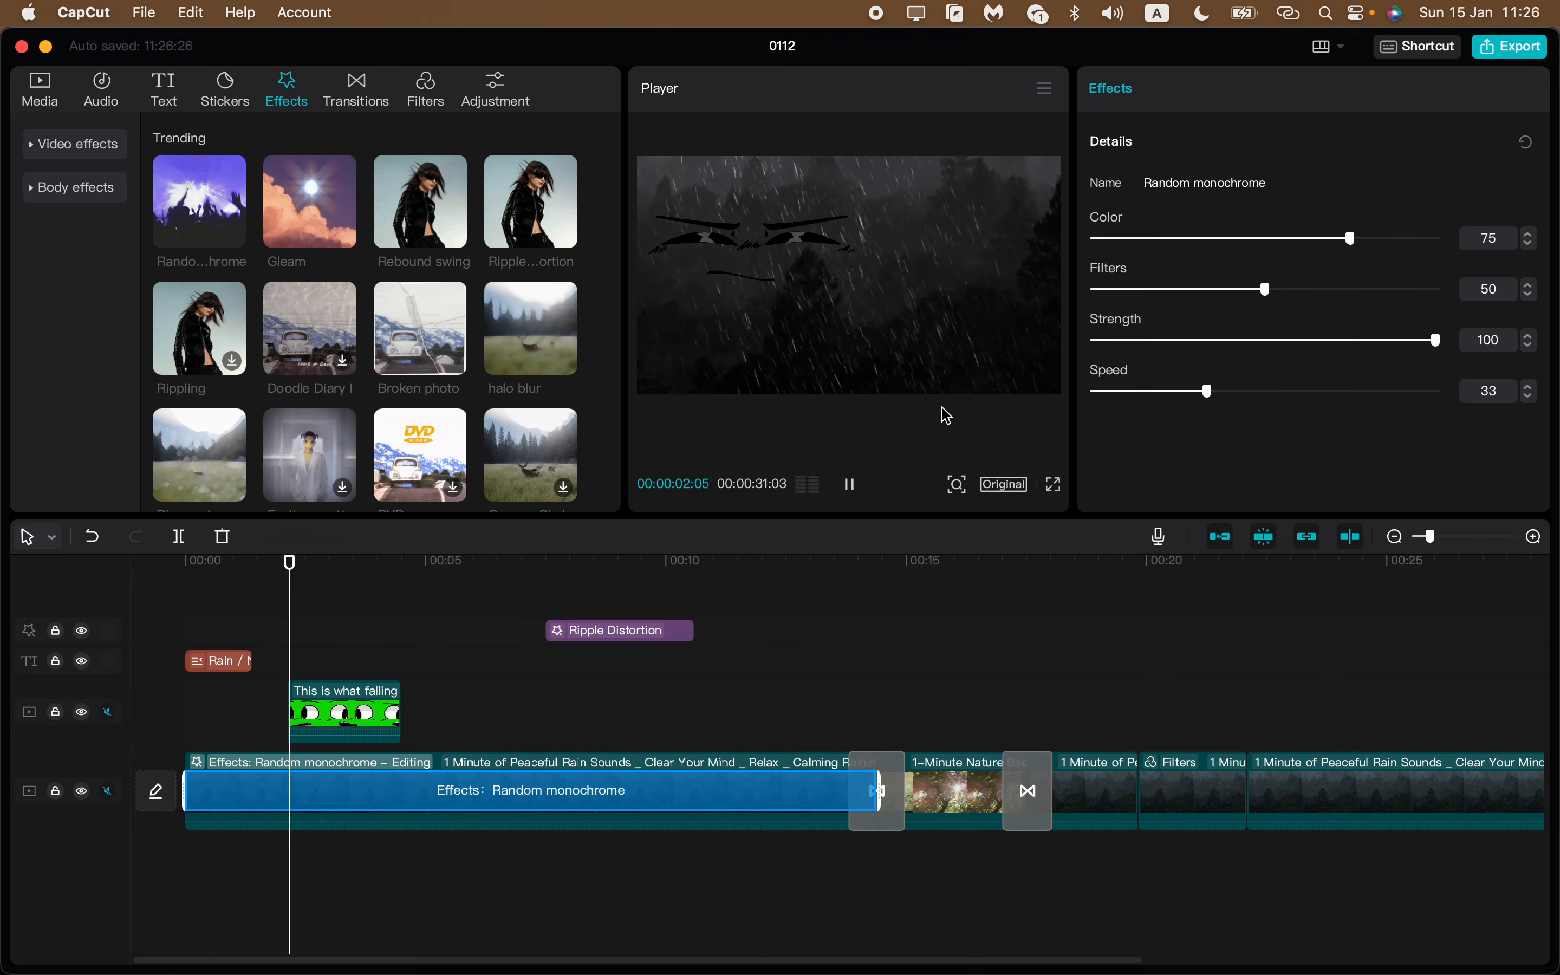
Step: Move the face overlay to the centre of the frame and play the timeline through the effects and both transitions
{"action": "left_click", "coordinate": [767, 278]}
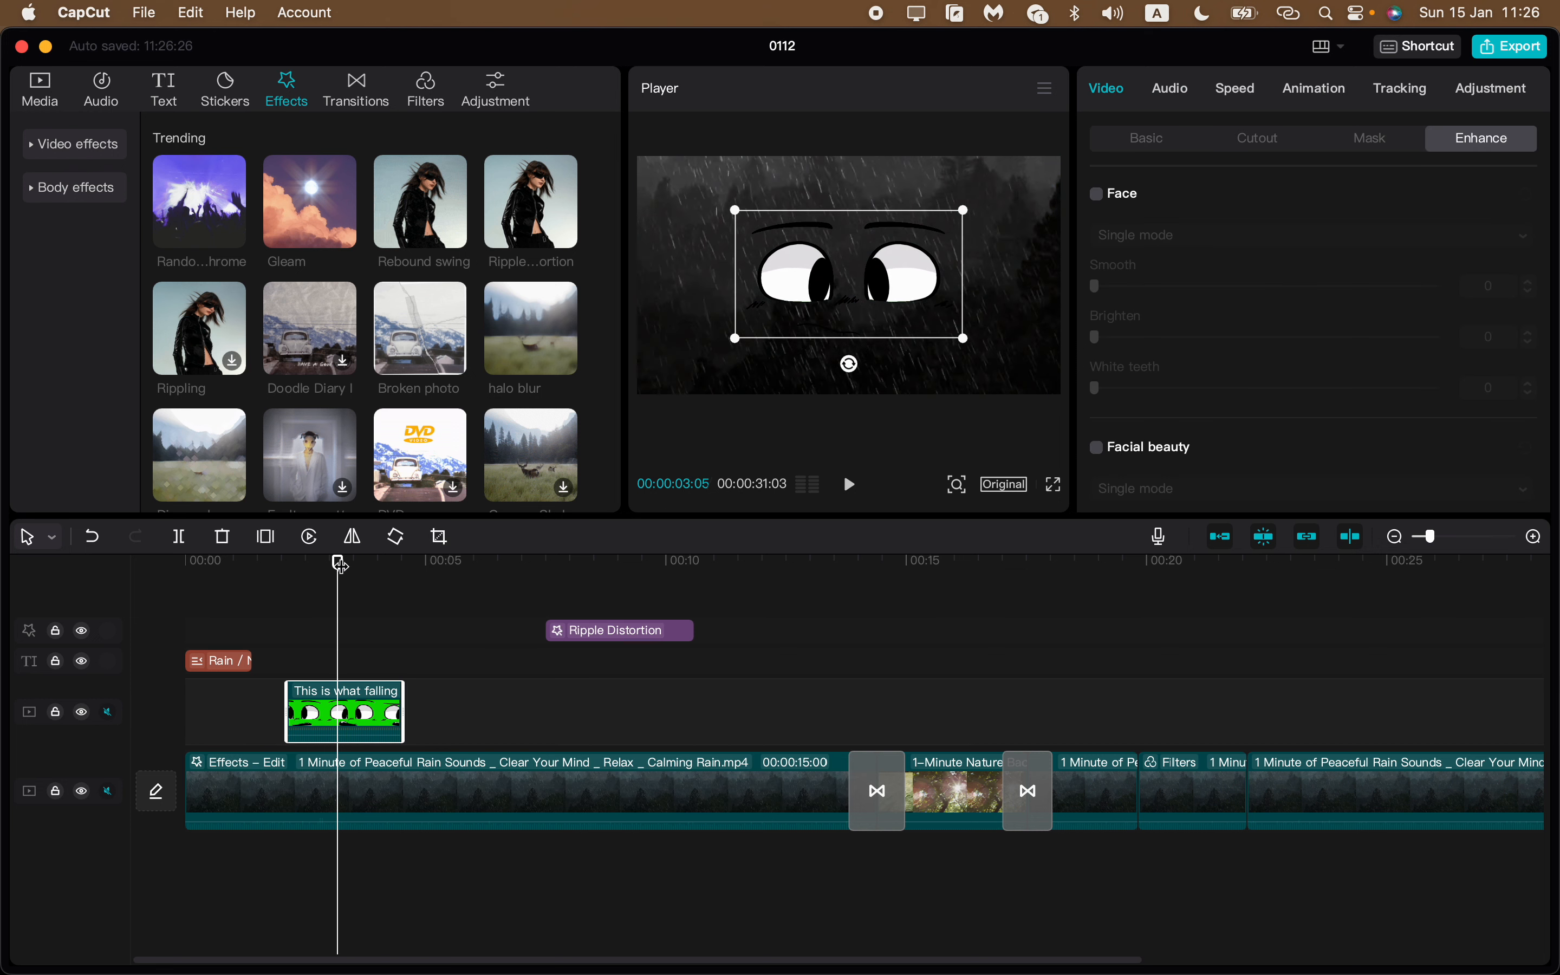
{"action": "key", "text": "space"}
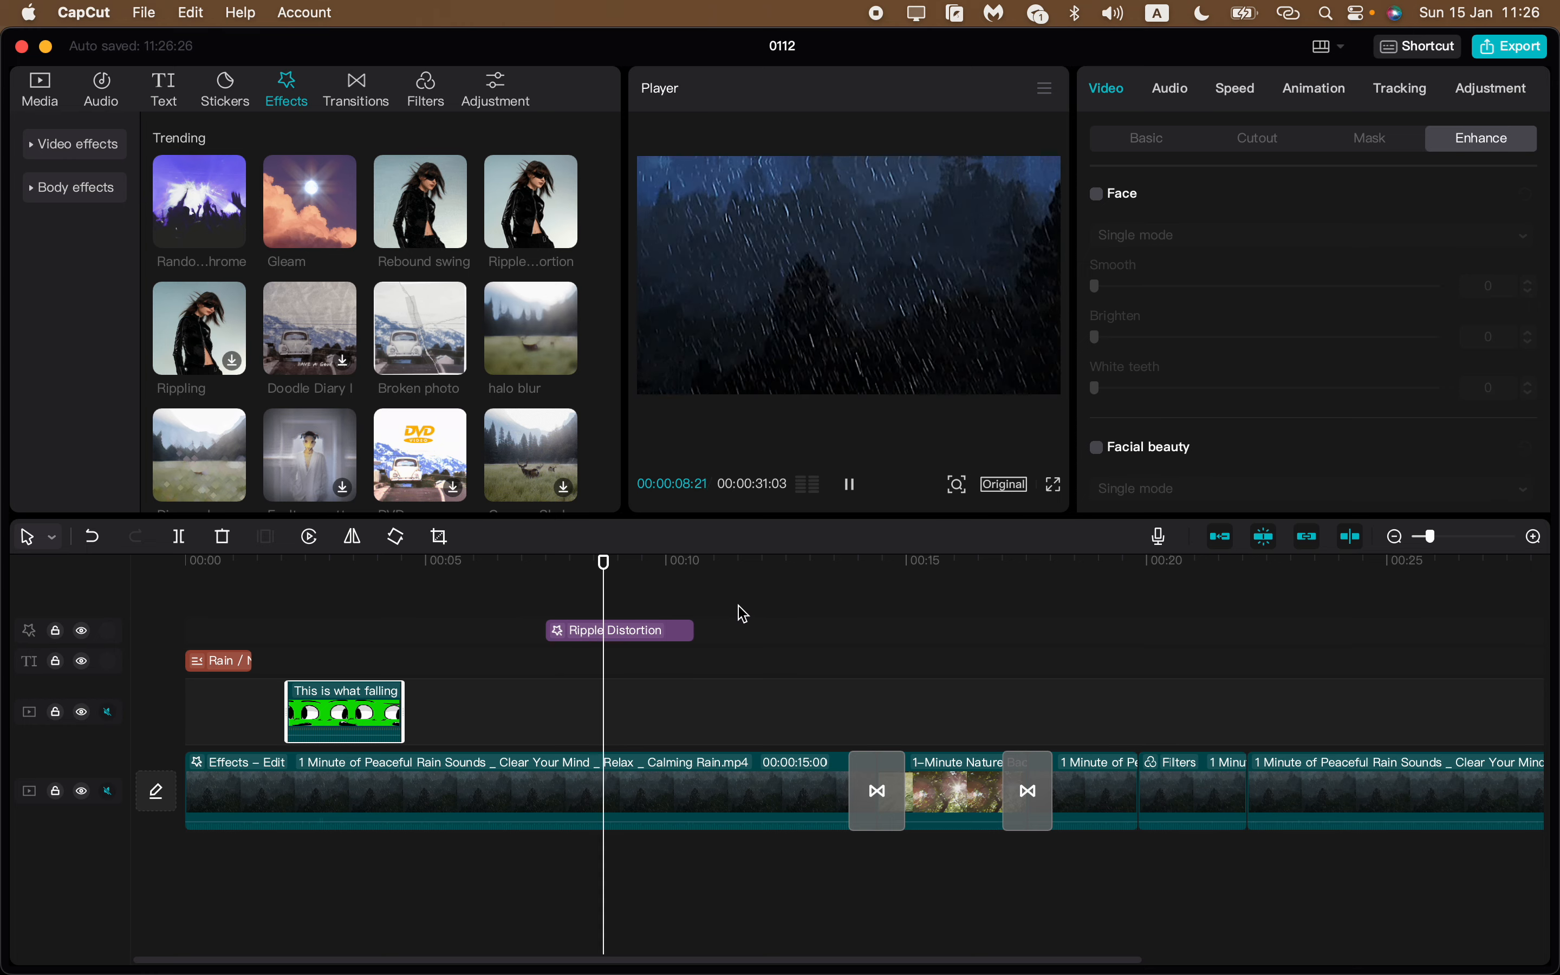
{"action": "left_click_drag", "start_coordinate": [657, 568], "coordinate": [824, 572]}
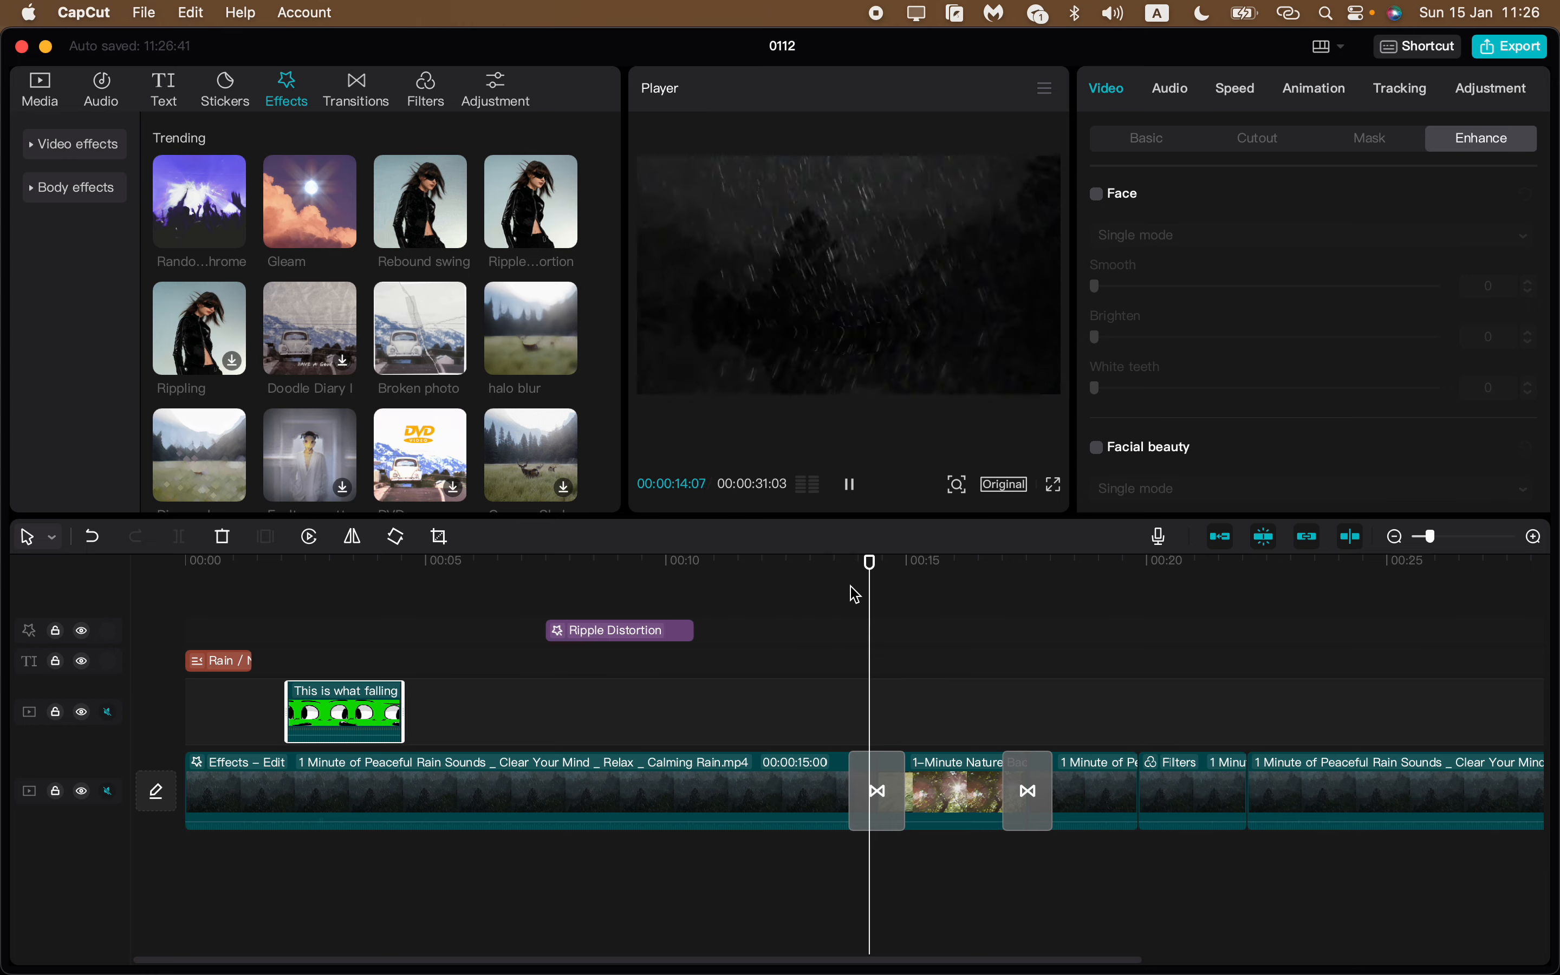
{"action": "scroll", "coordinate": [881, 606], "scroll_direction": "right", "scroll_amount": 2}
{"action": "scroll", "coordinate": [881, 606], "scroll_direction": "right", "scroll_amount": 8}
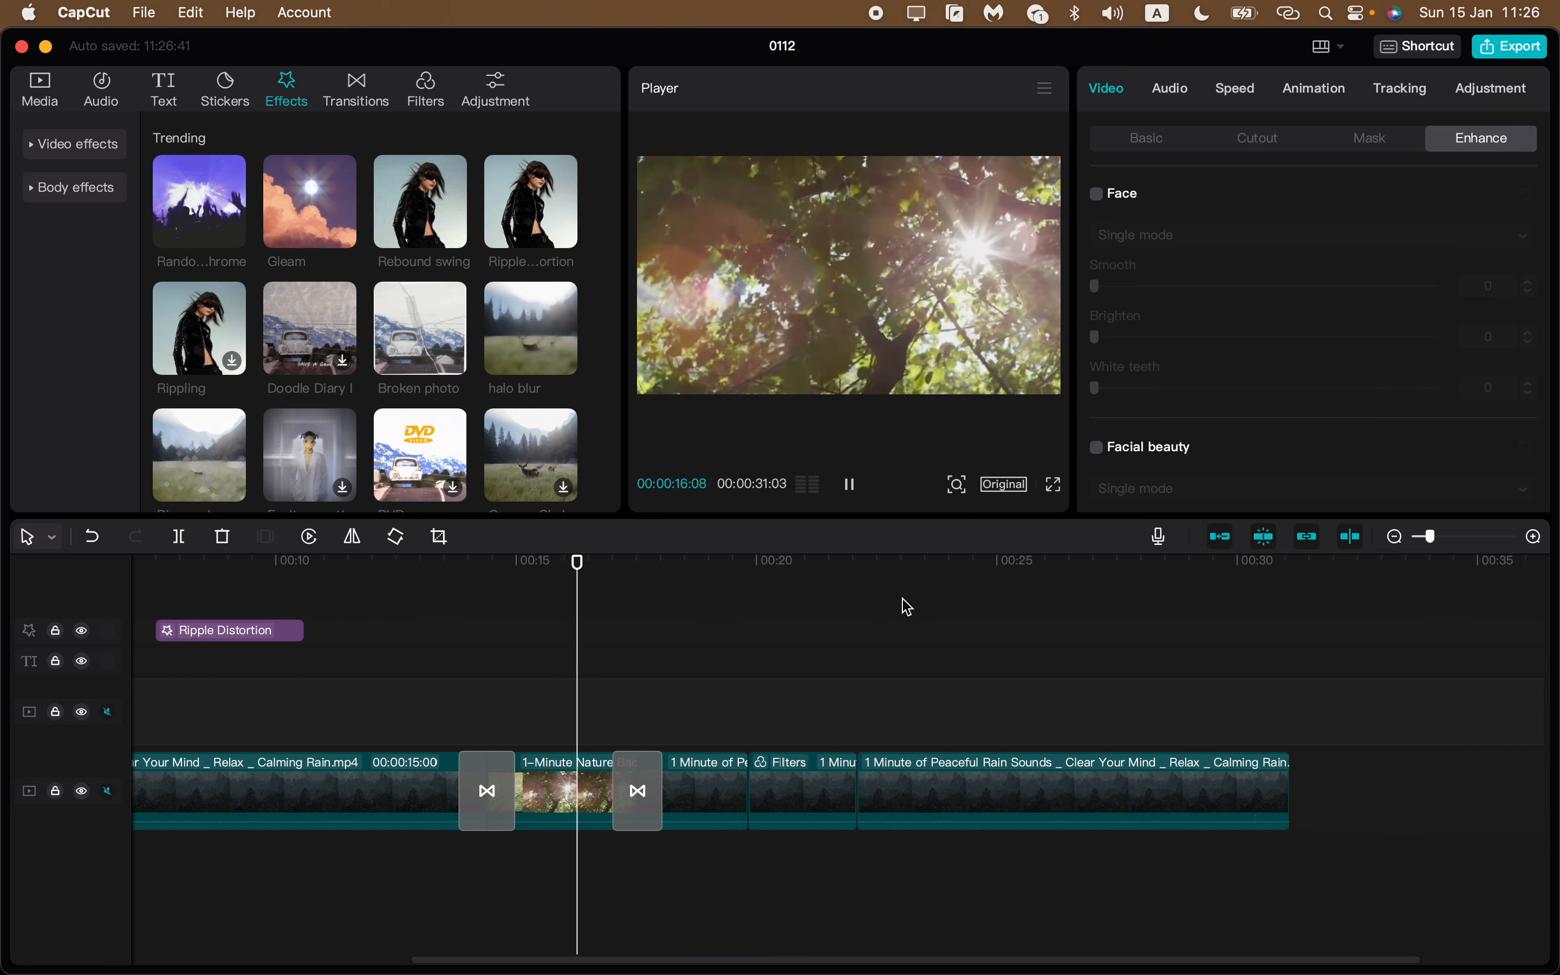
{"action": "scroll", "coordinate": [902, 592], "scroll_direction": "right", "scroll_amount": 3}
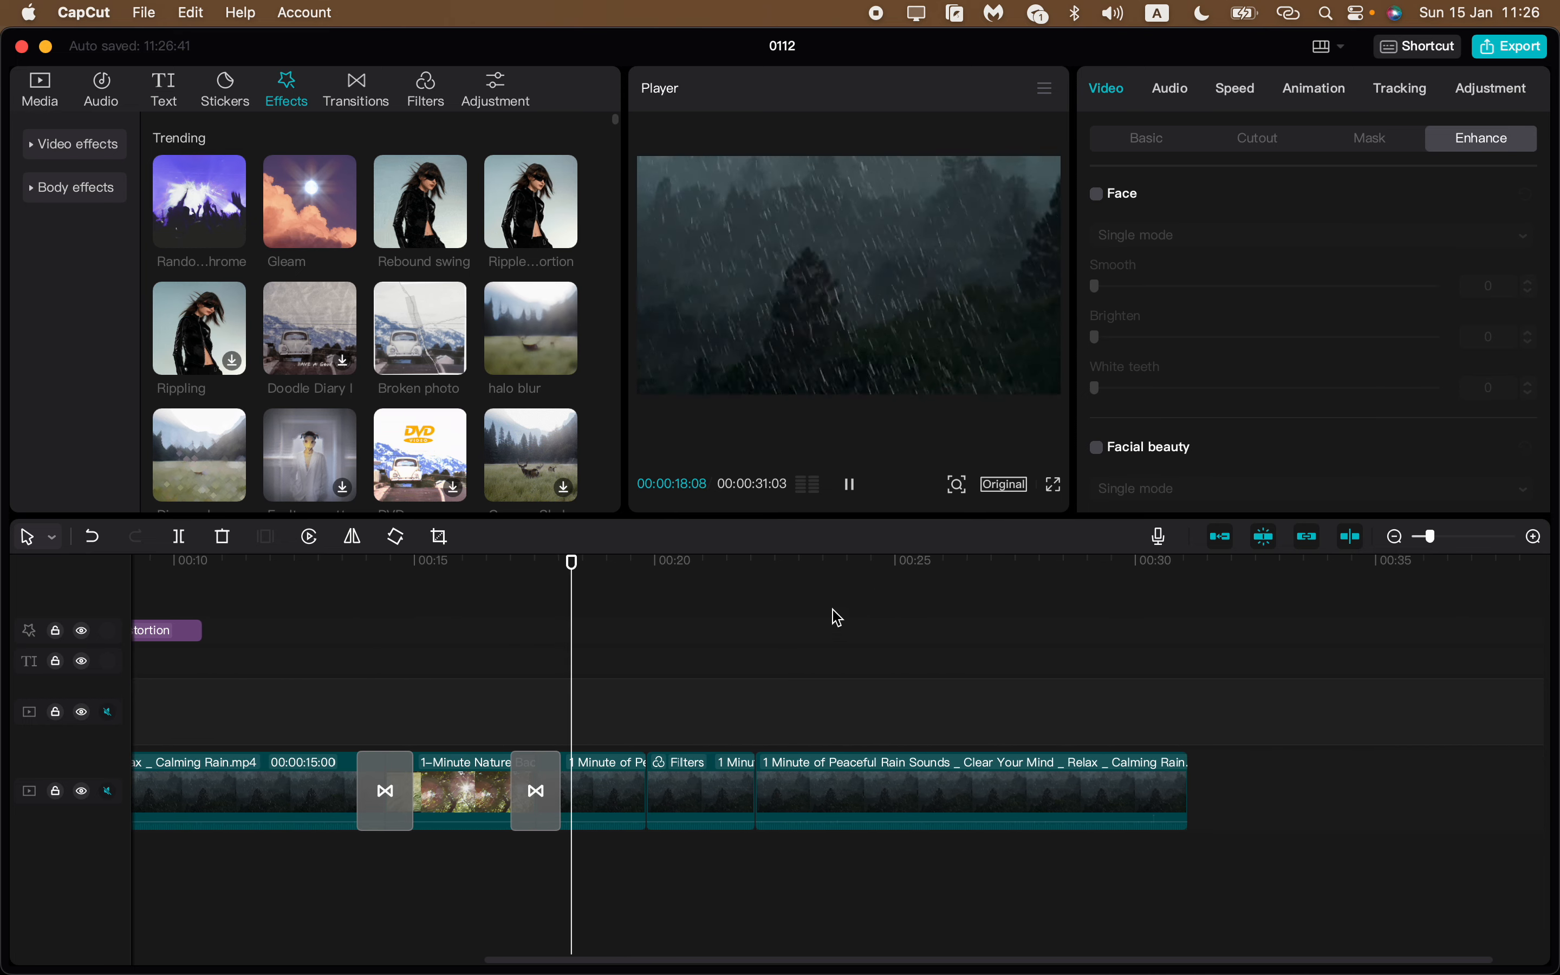
Step: Record a voice-over of about 8 seconds from about 00:18:24 using the MacBook Air Microphone
{"action": "left_click_drag", "start_coordinate": [621, 560], "coordinate": [530, 636]}
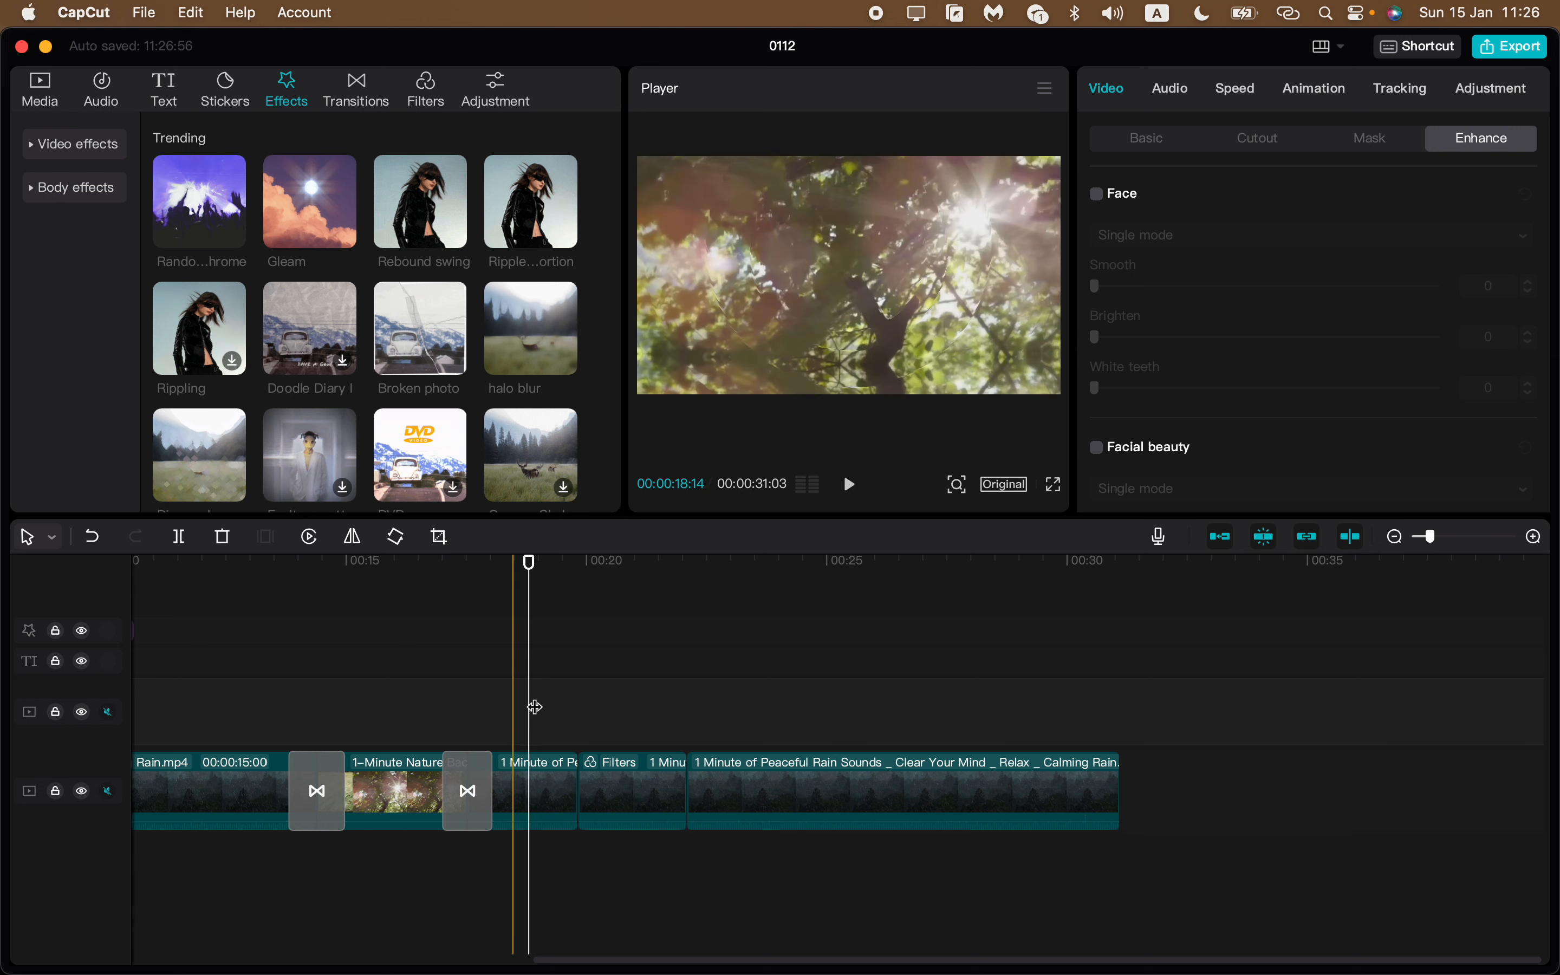
{"action": "left_click", "coordinate": [1160, 538]}
{"action": "left_click_drag", "start_coordinate": [1280, 129], "coordinate": [1178, 144]}
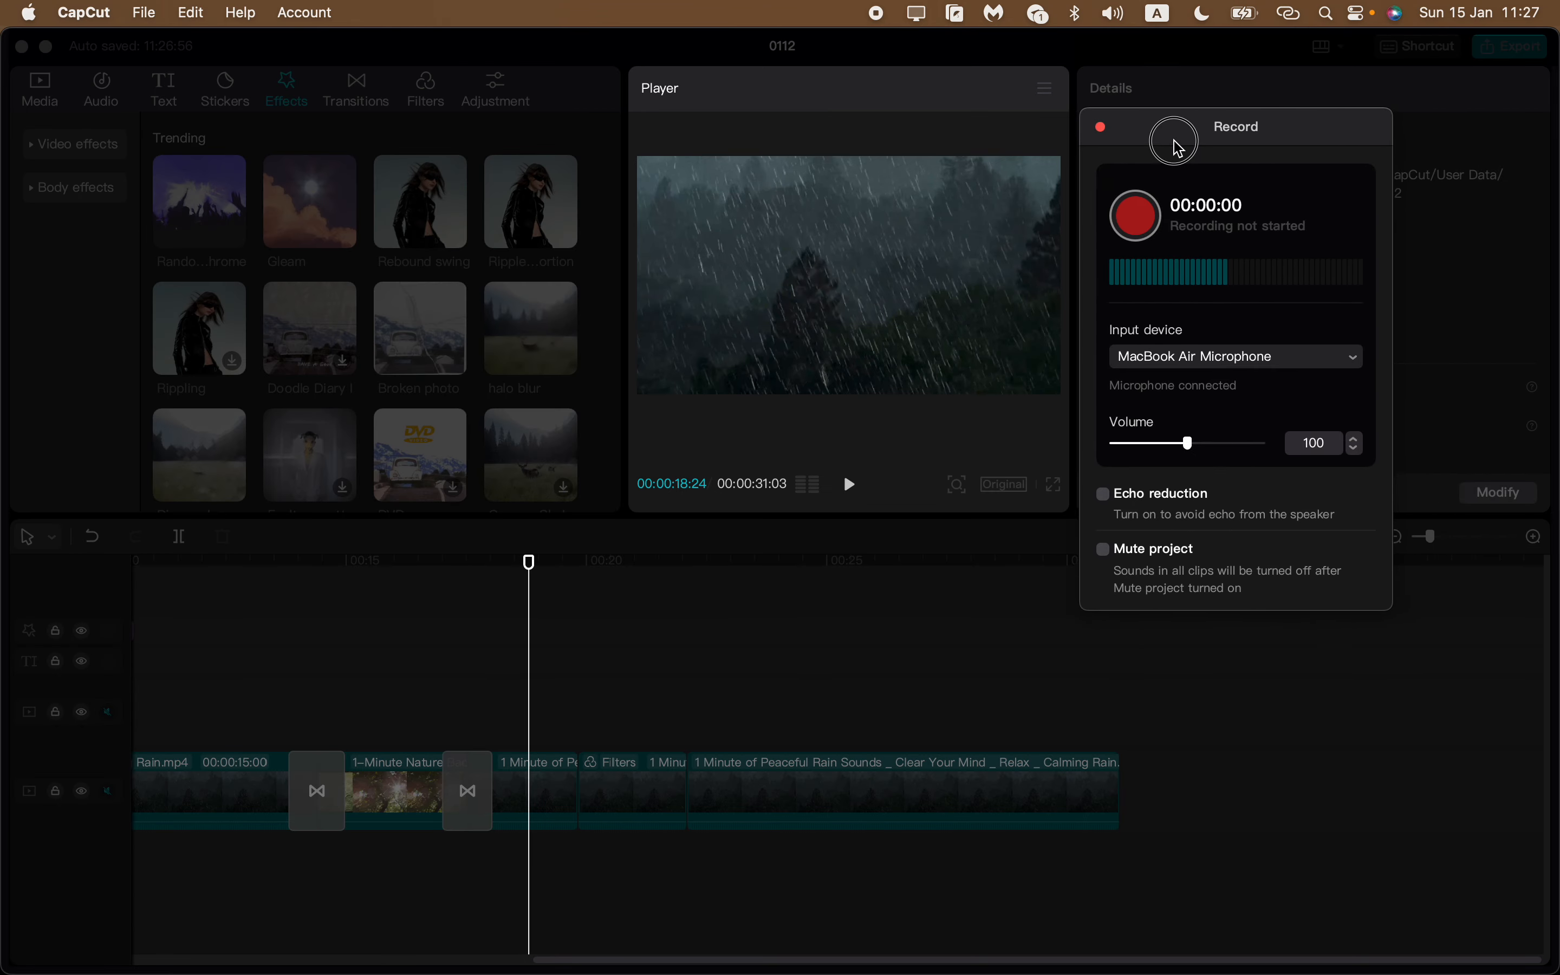
{"action": "left_click", "coordinate": [1299, 359]}
{"action": "left_click", "coordinate": [1216, 387]}
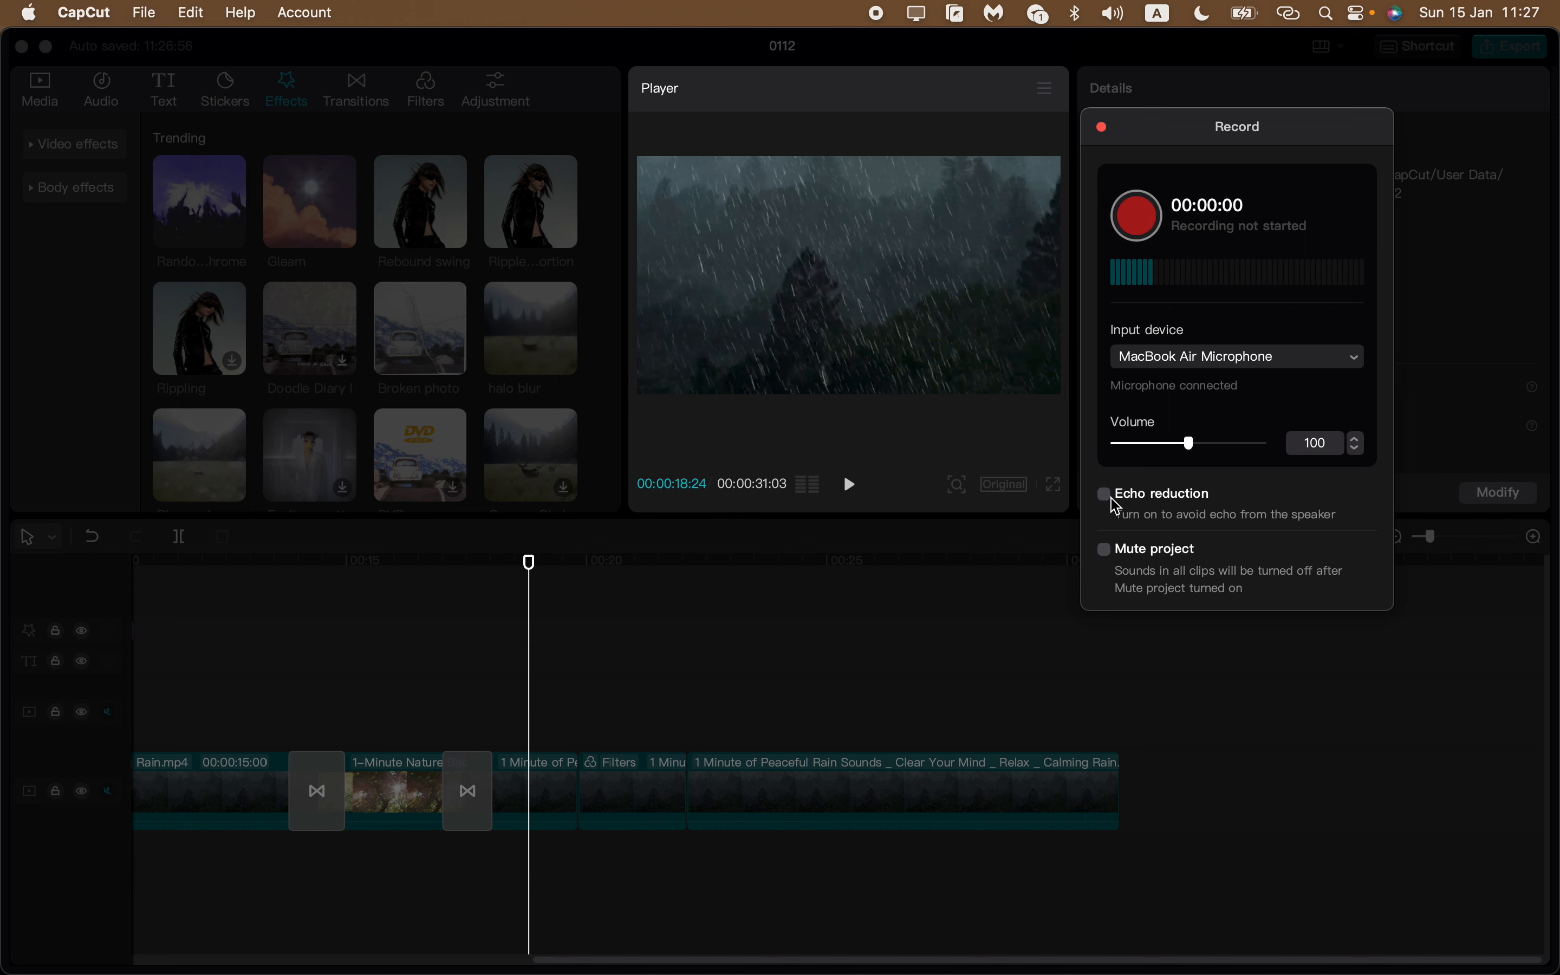
{"action": "left_click", "coordinate": [1143, 227]}
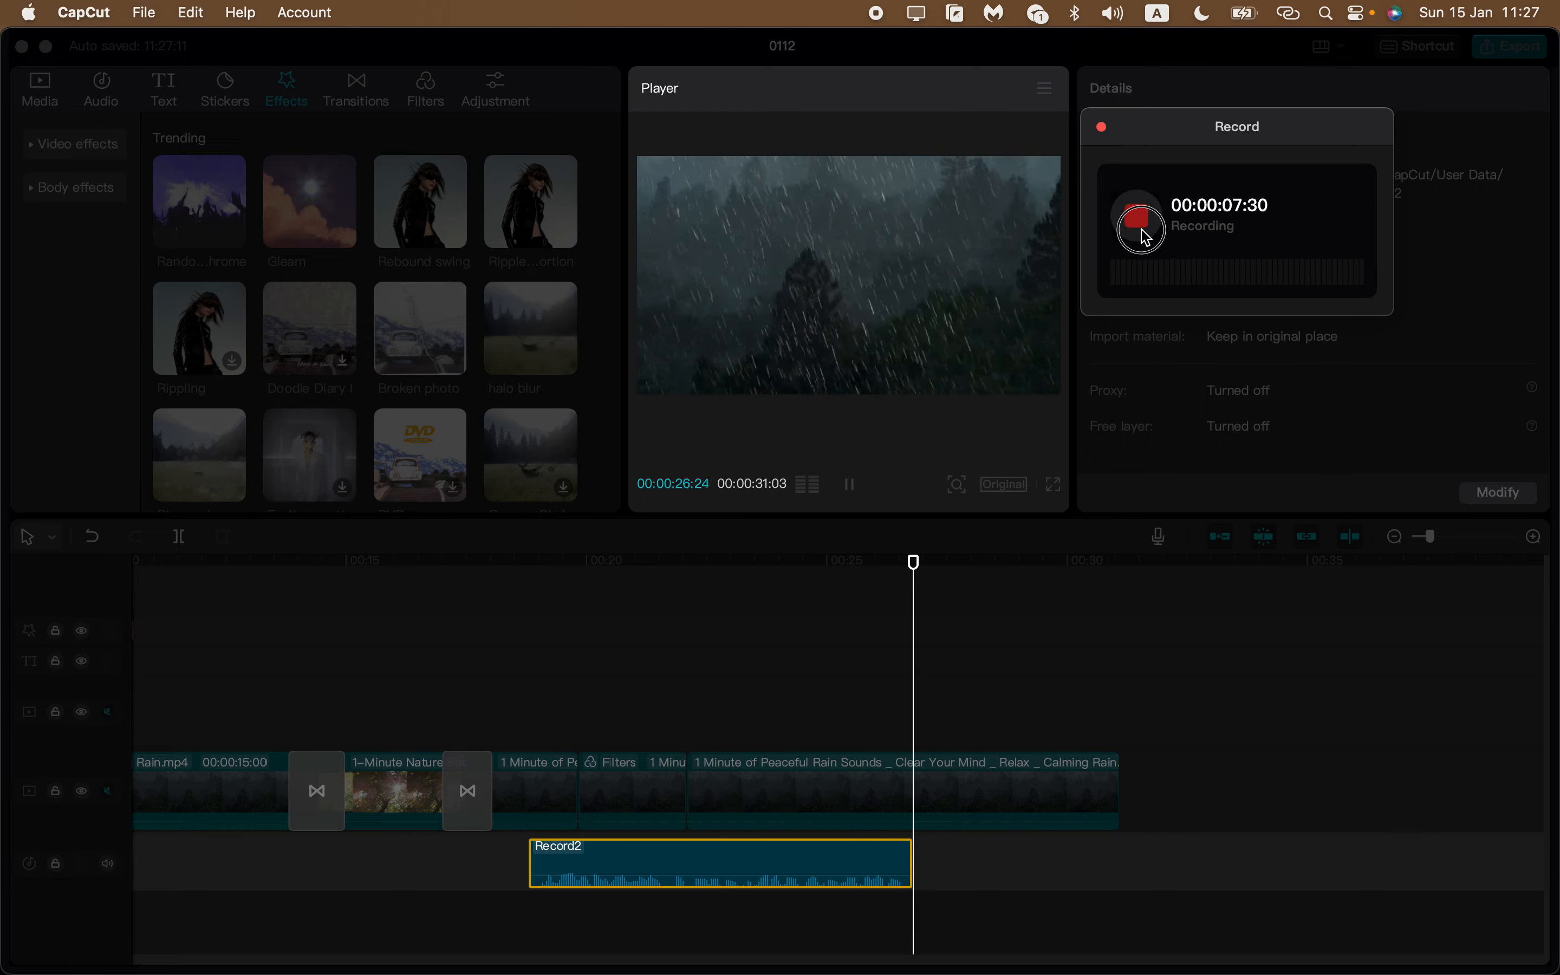
{"action": "left_click", "coordinate": [1142, 227]}
{"action": "left_click", "coordinate": [1103, 128]}
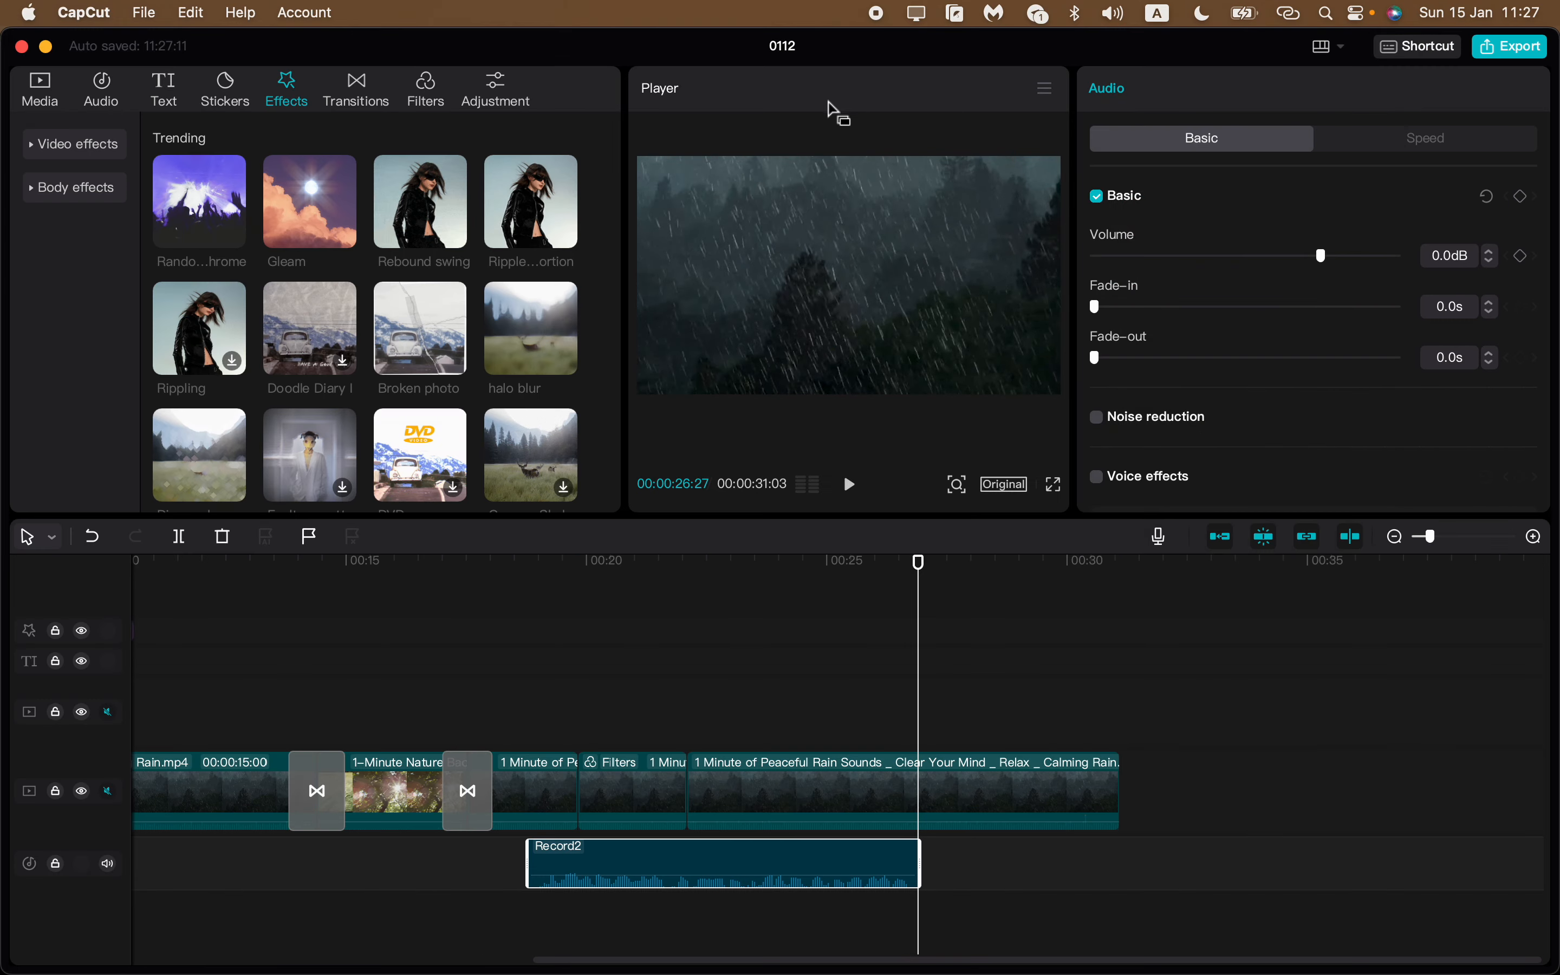
Step: Turn on noise reduction for the voice recording and give it a 1.0 s fade-in and a 1.1 s fade-out
{"action": "left_click_drag", "start_coordinate": [918, 580], "coordinate": [530, 609]}
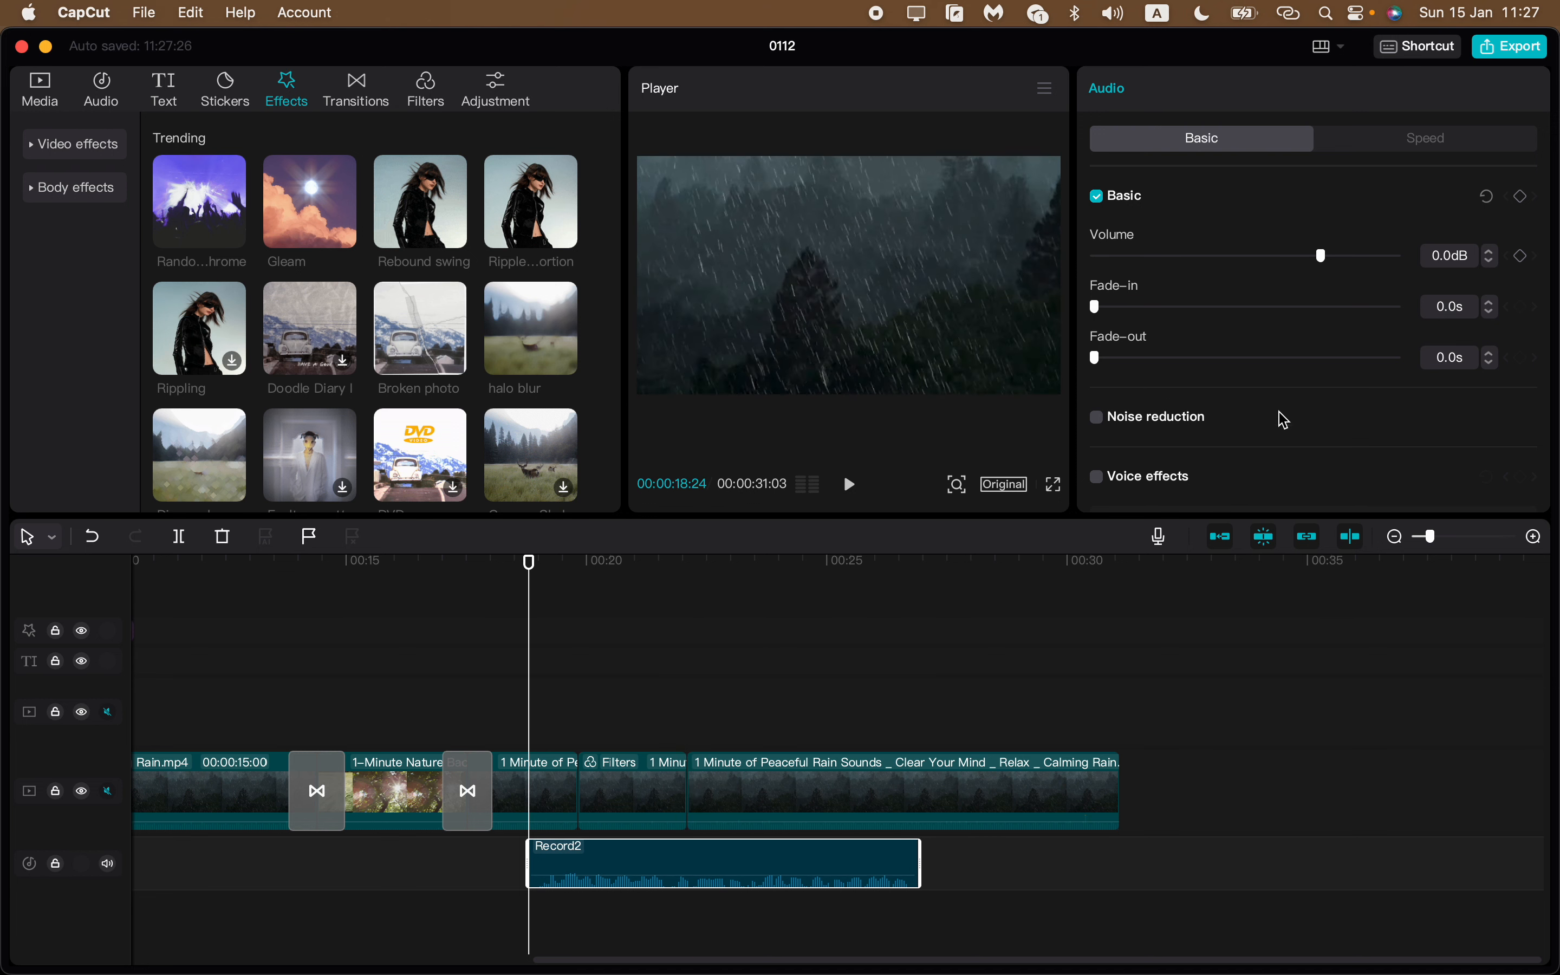
{"action": "scroll", "coordinate": [1224, 348], "scroll_direction": "down", "scroll_amount": 2}
{"action": "left_click", "coordinate": [1096, 382]}
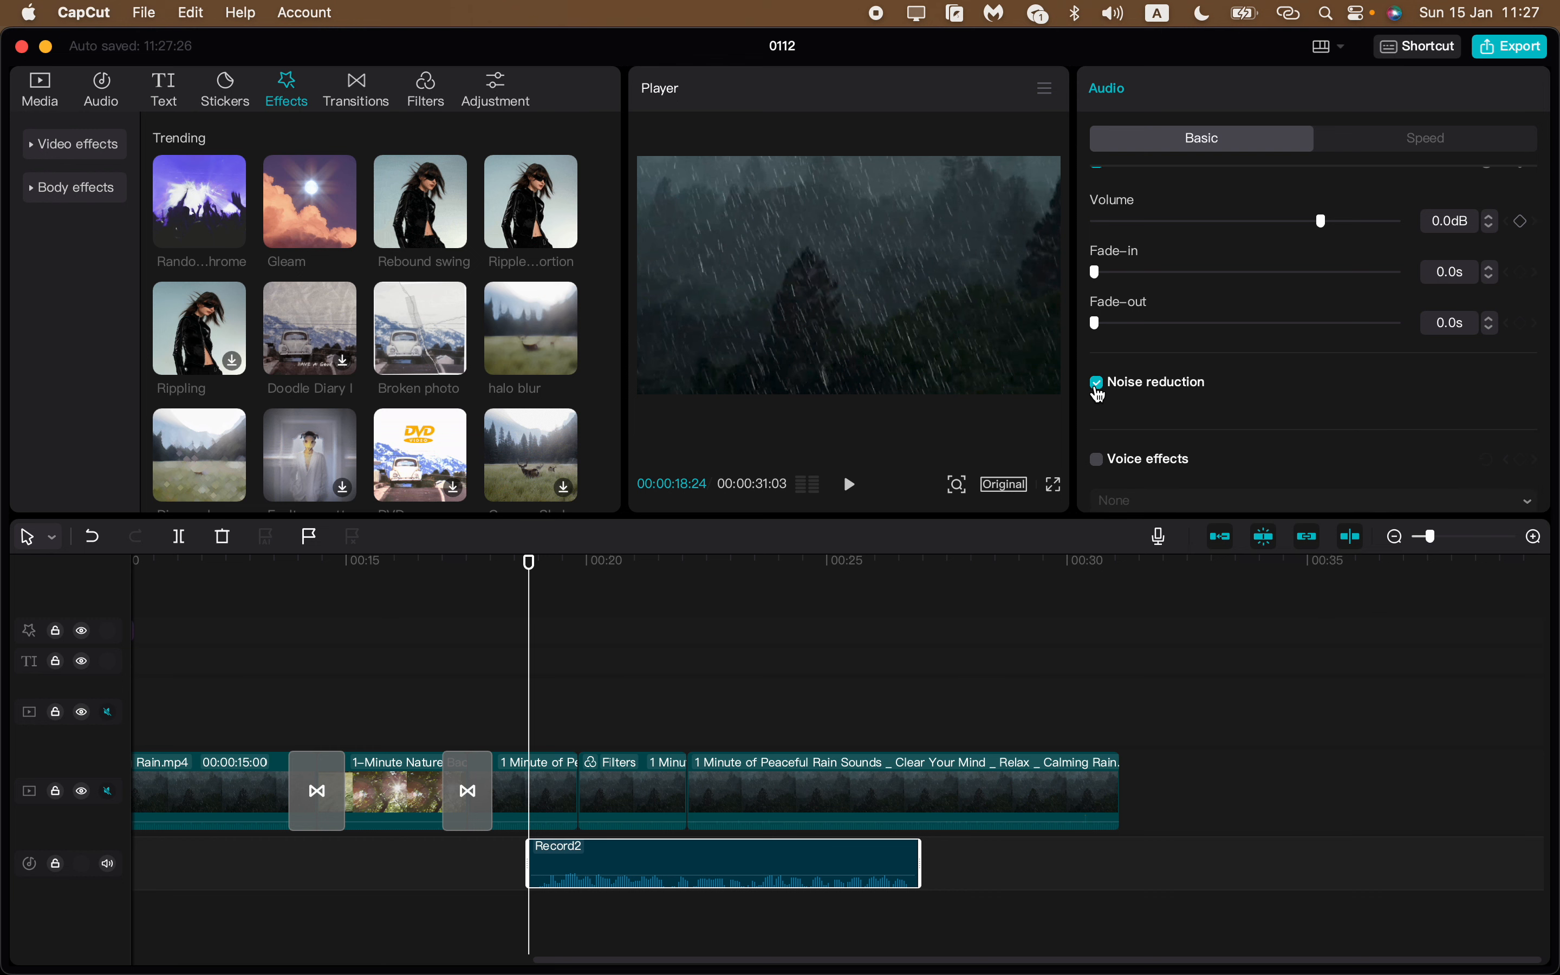
{"action": "scroll", "coordinate": [1191, 407], "scroll_direction": "up", "scroll_amount": 2}
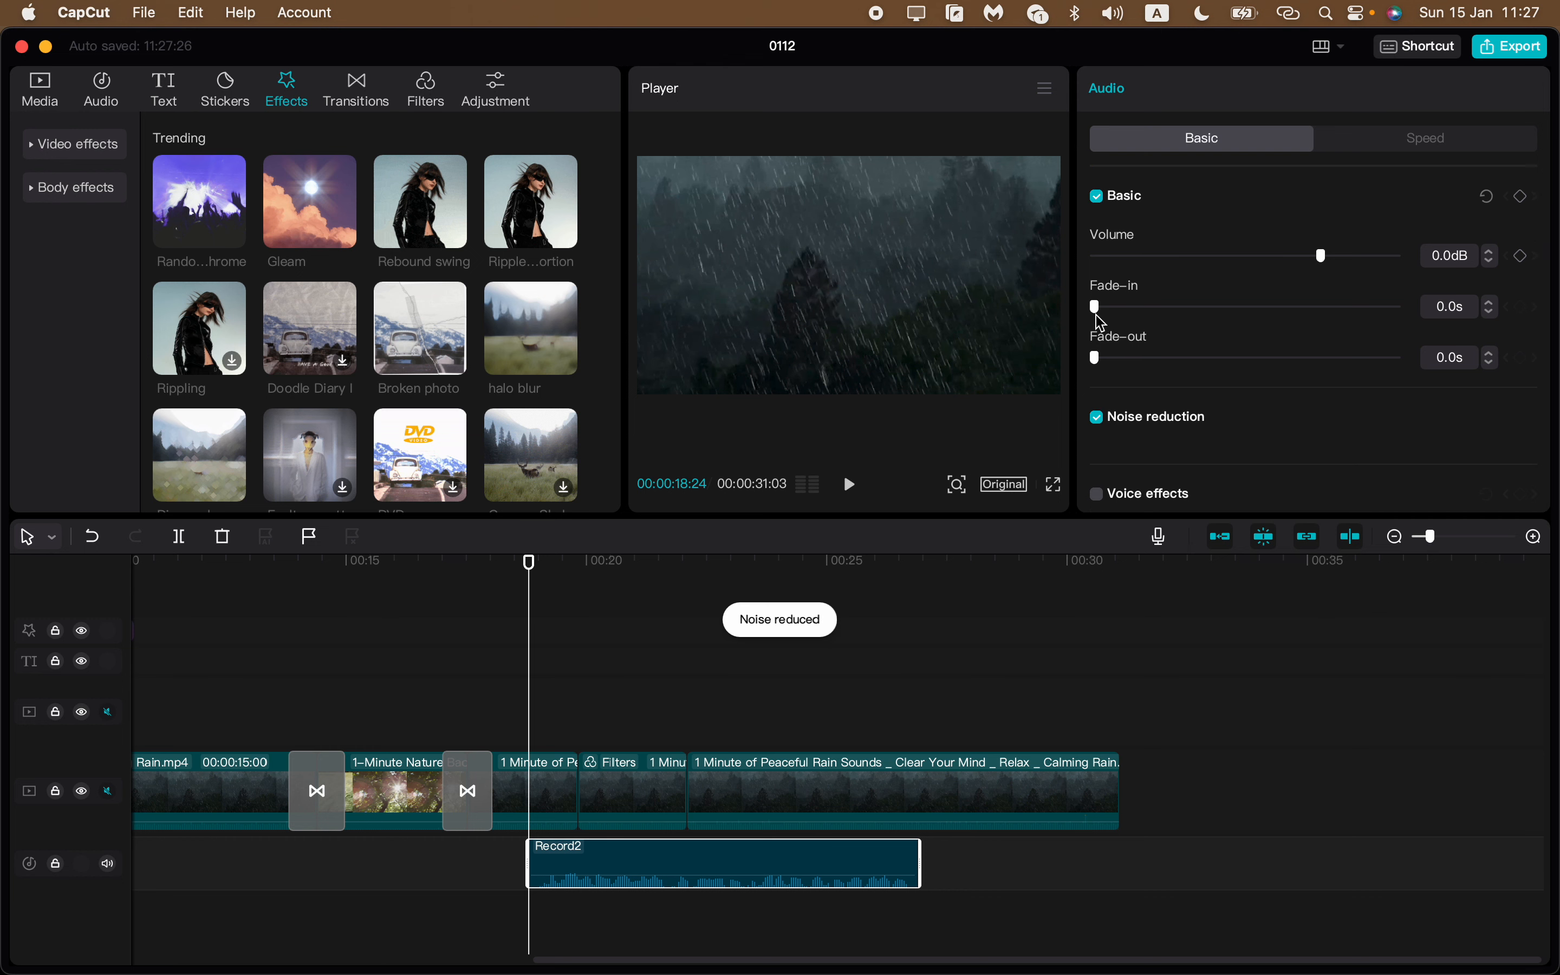
{"action": "left_click_drag", "start_coordinate": [1095, 307], "coordinate": [1150, 309]}
{"action": "left_click_drag", "start_coordinate": [1095, 359], "coordinate": [1159, 359]}
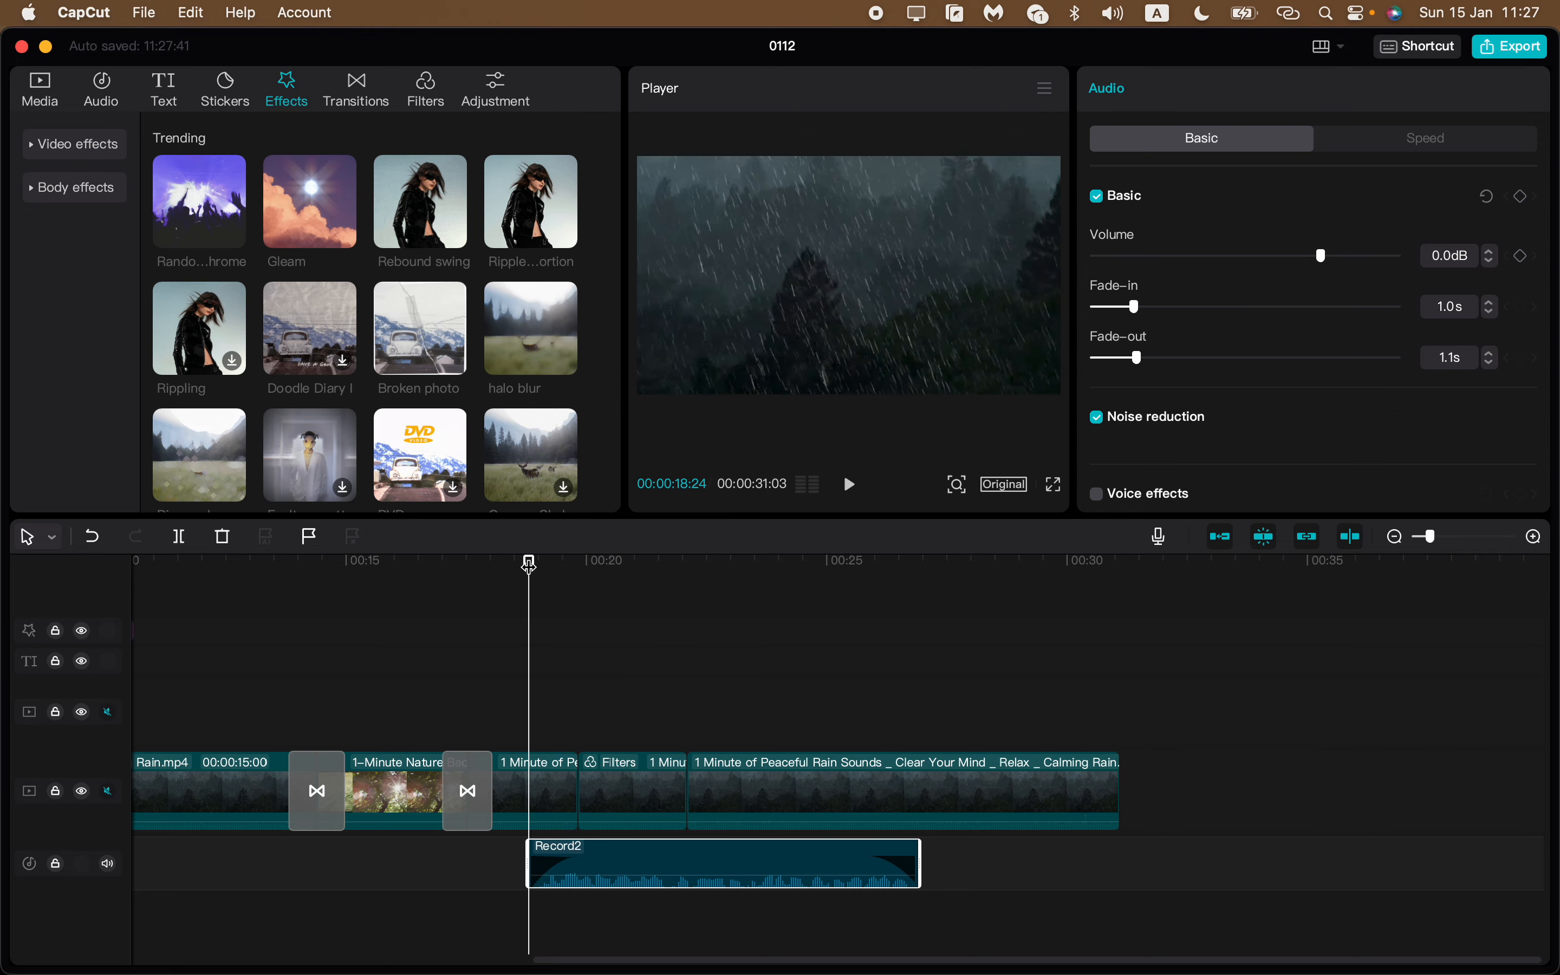
Step: Apply the High voice effect to the recording and play it from its beginning
{"action": "left_click_drag", "start_coordinate": [529, 563], "coordinate": [726, 563]}
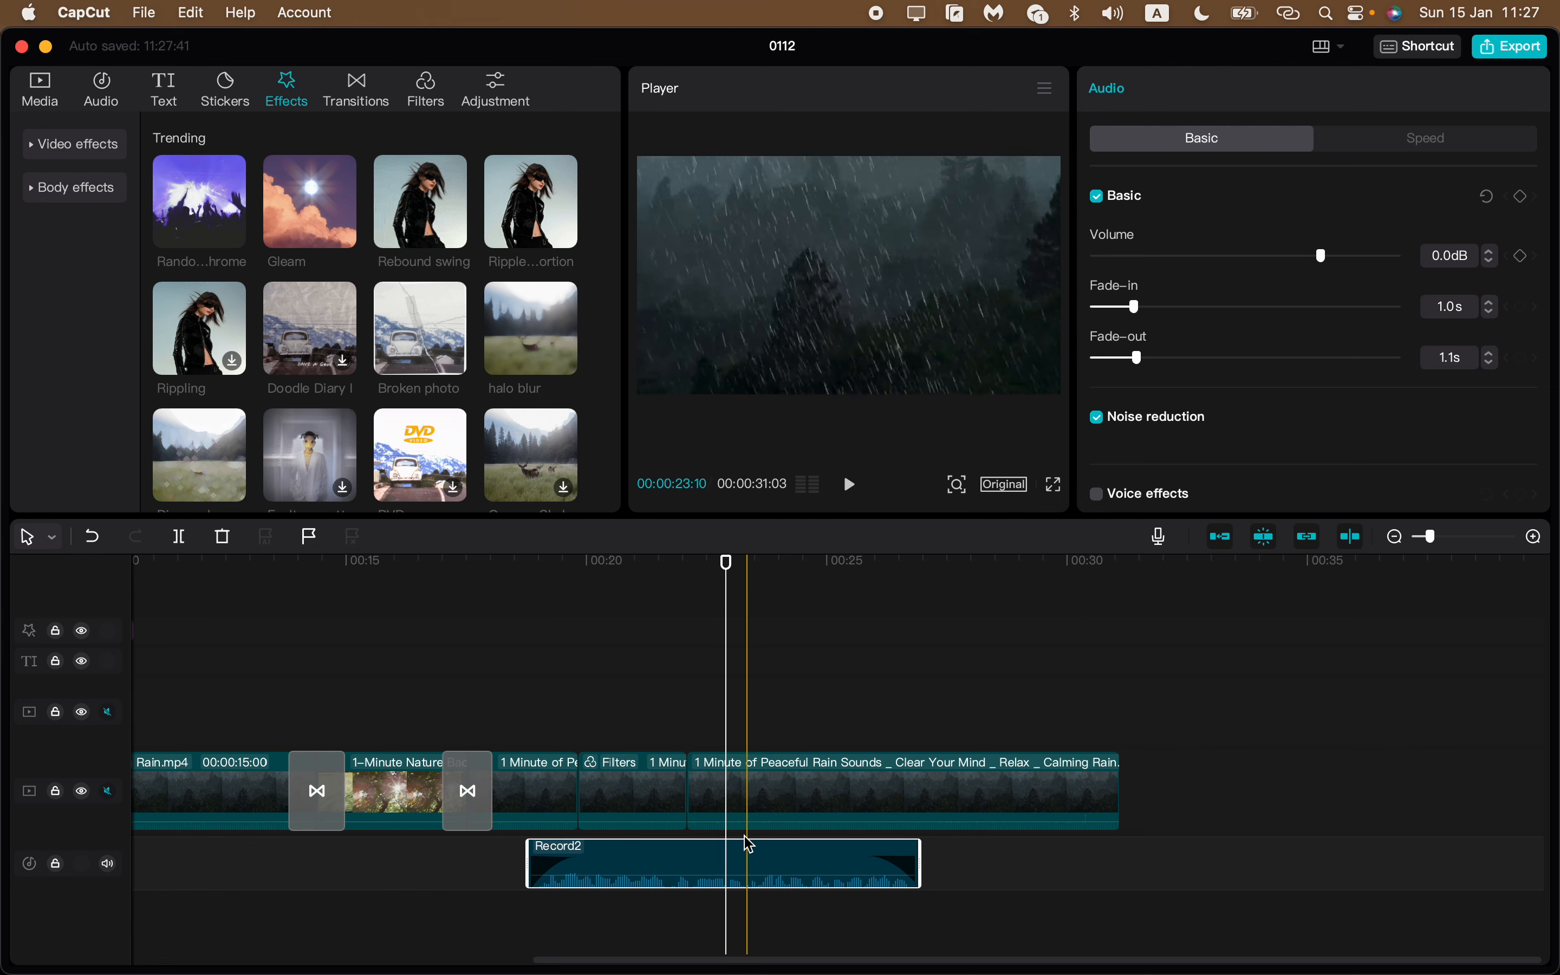
{"action": "scroll", "coordinate": [1141, 478], "scroll_direction": "down", "scroll_amount": 2}
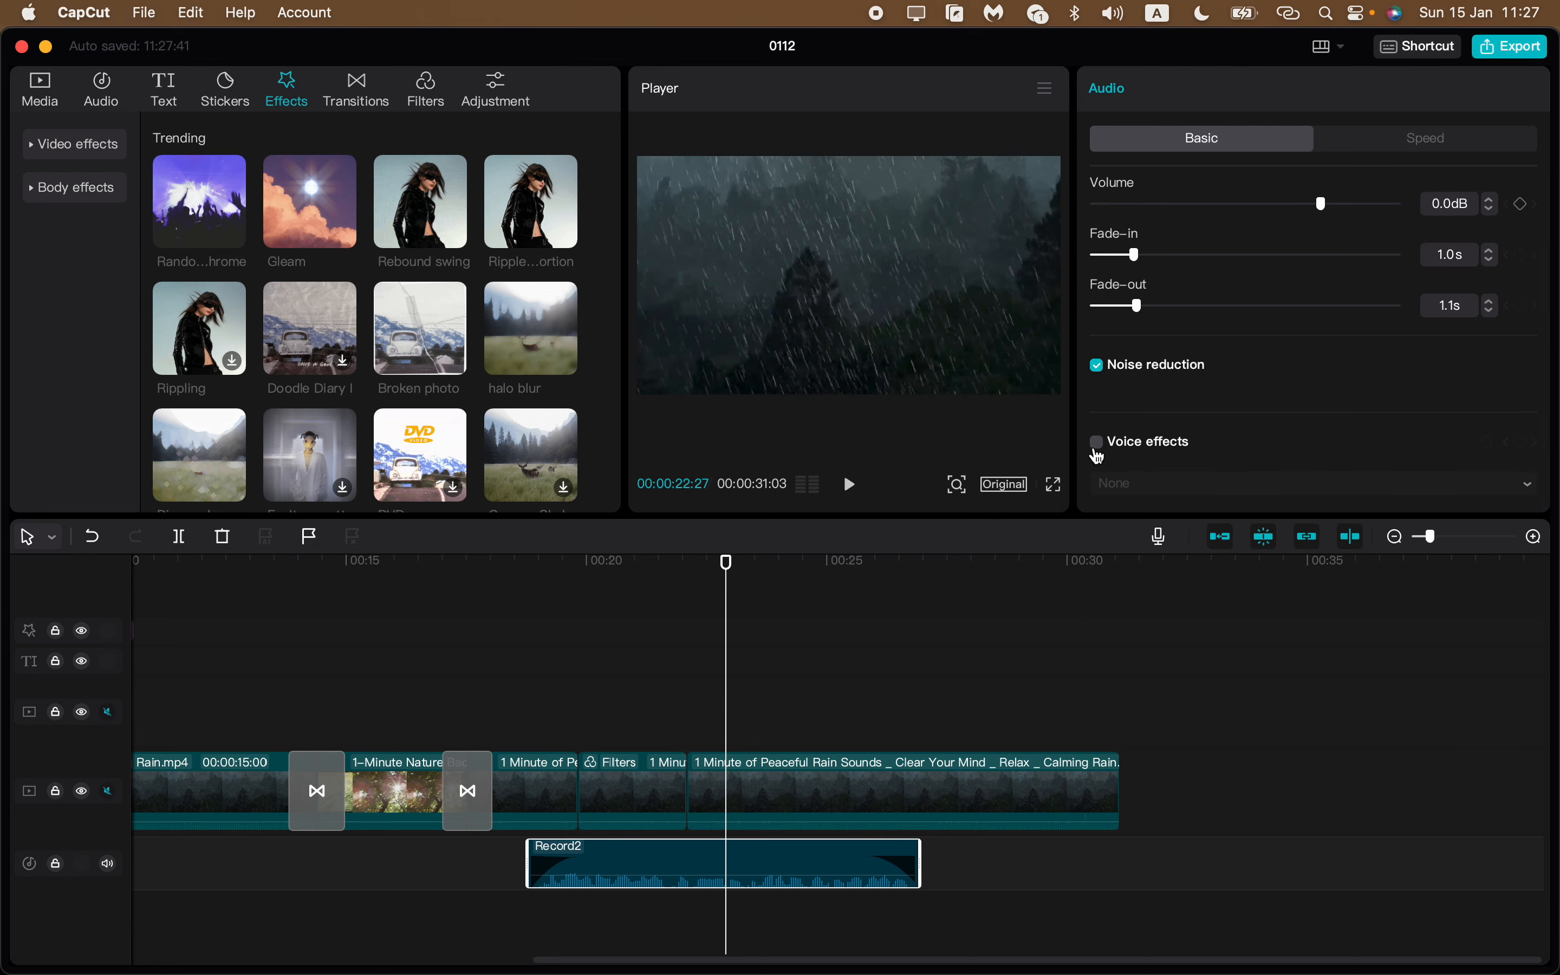
{"action": "left_click", "coordinate": [1095, 443]}
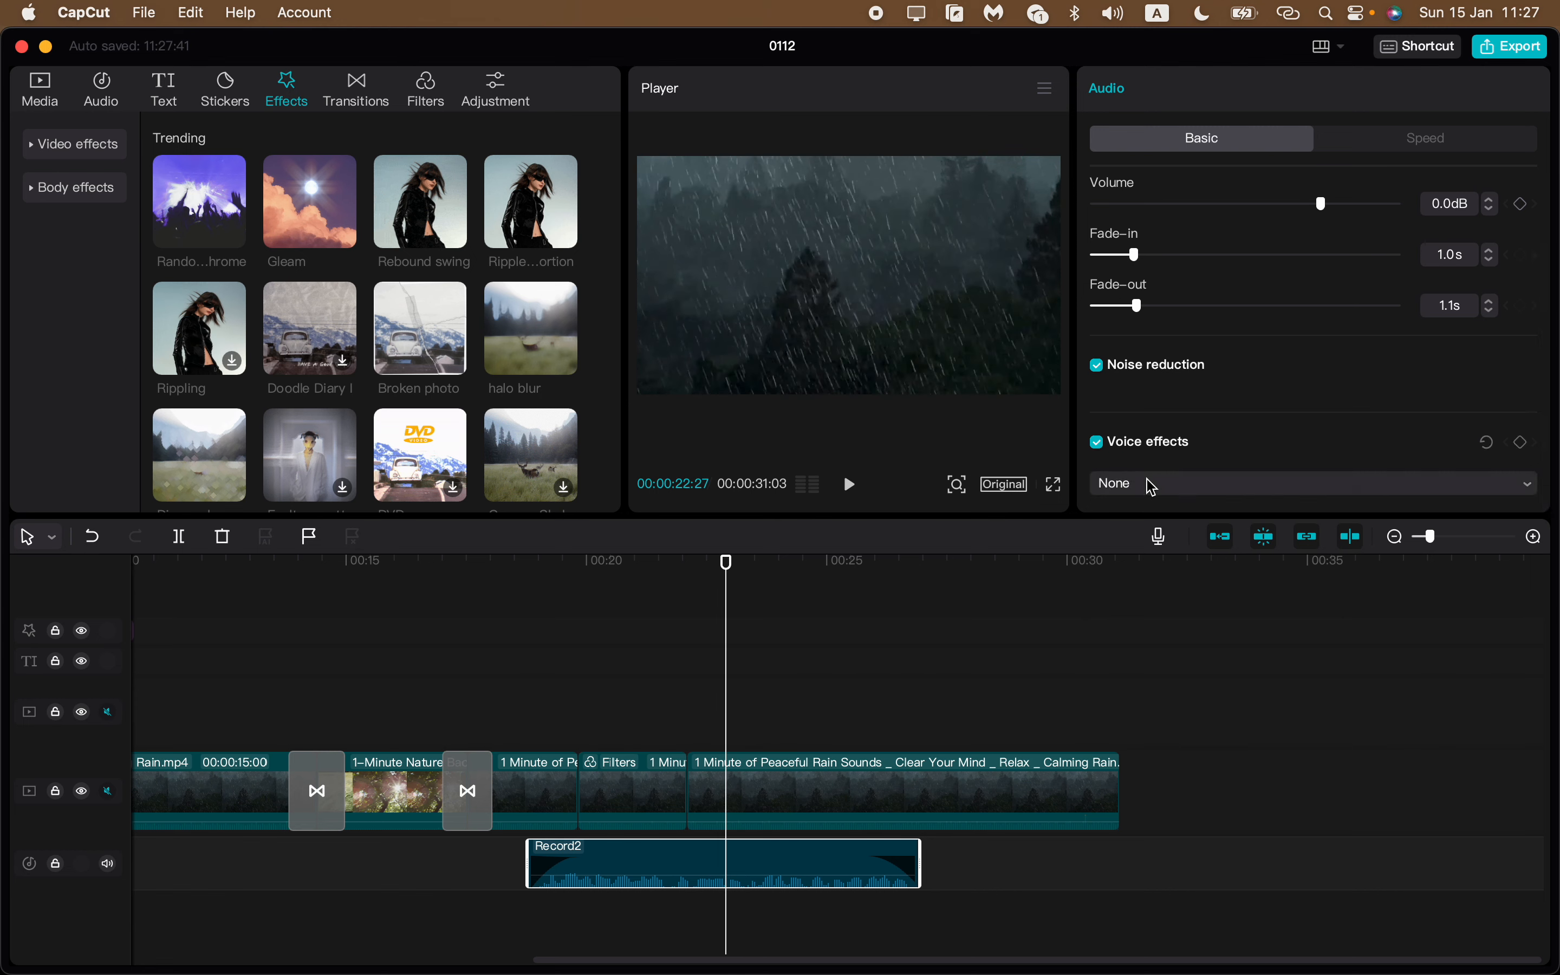
{"action": "left_click", "coordinate": [1177, 490]}
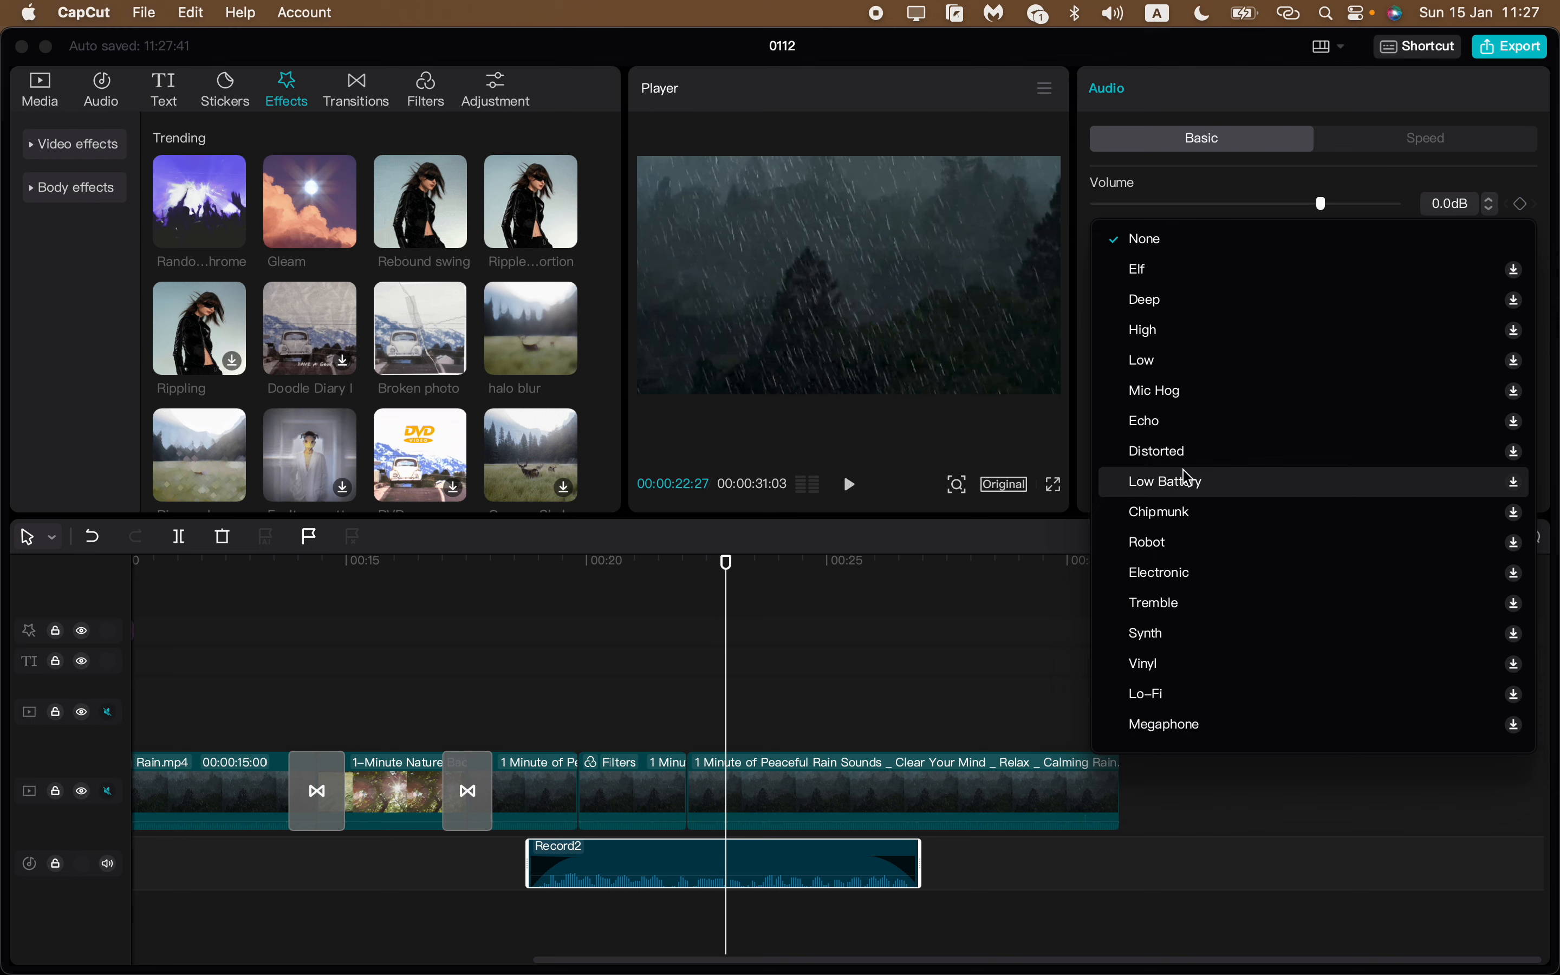
{"action": "left_click", "coordinate": [1183, 337]}
{"action": "left_click_drag", "start_coordinate": [726, 572], "coordinate": [532, 580]}
{"action": "key", "text": "space"}
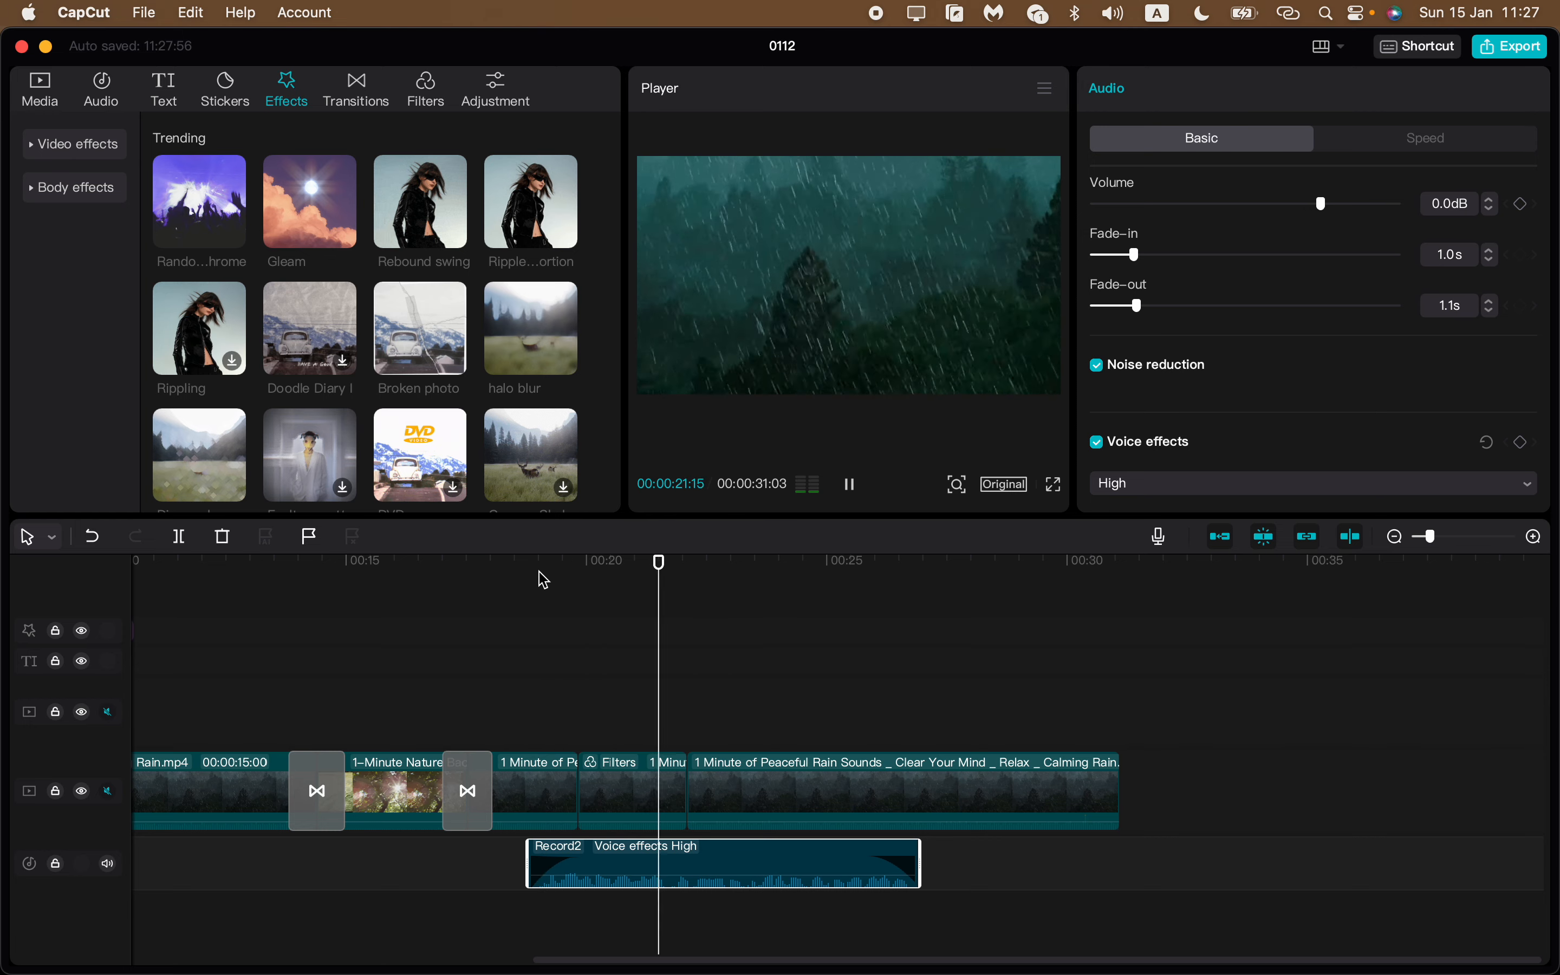
{"action": "key", "text": "space"}
Step: Return the playhead to the start and zoom the timeline out to review the whole project
{"action": "left_click_drag", "start_coordinate": [675, 569], "coordinate": [7, 625]}
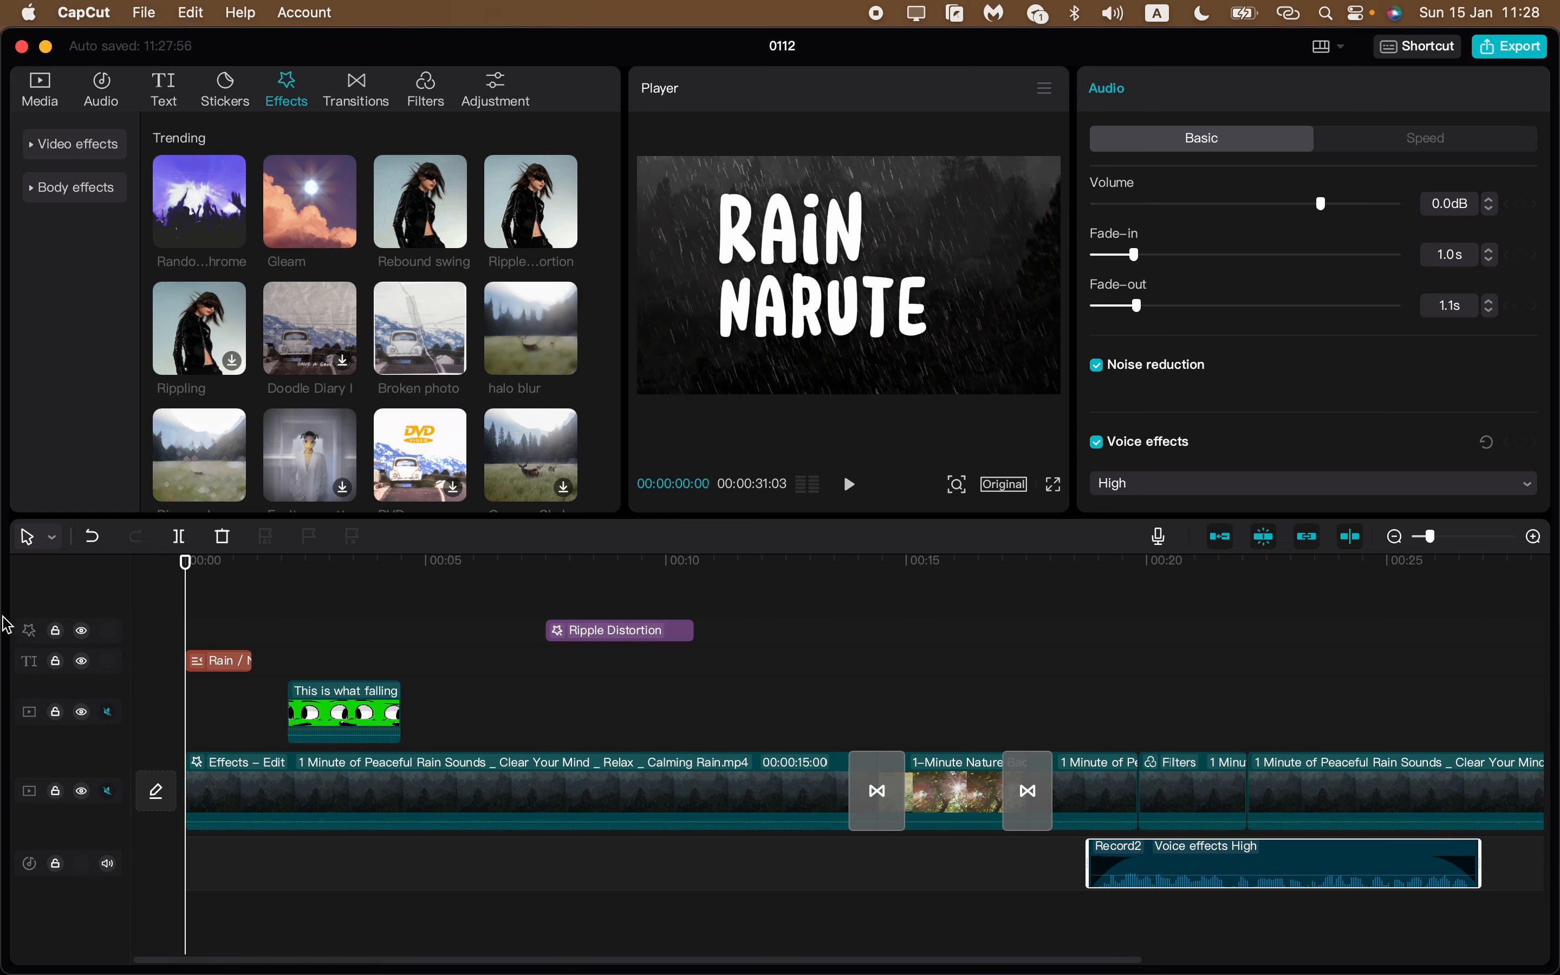
{"action": "key", "text": "super+minus"}
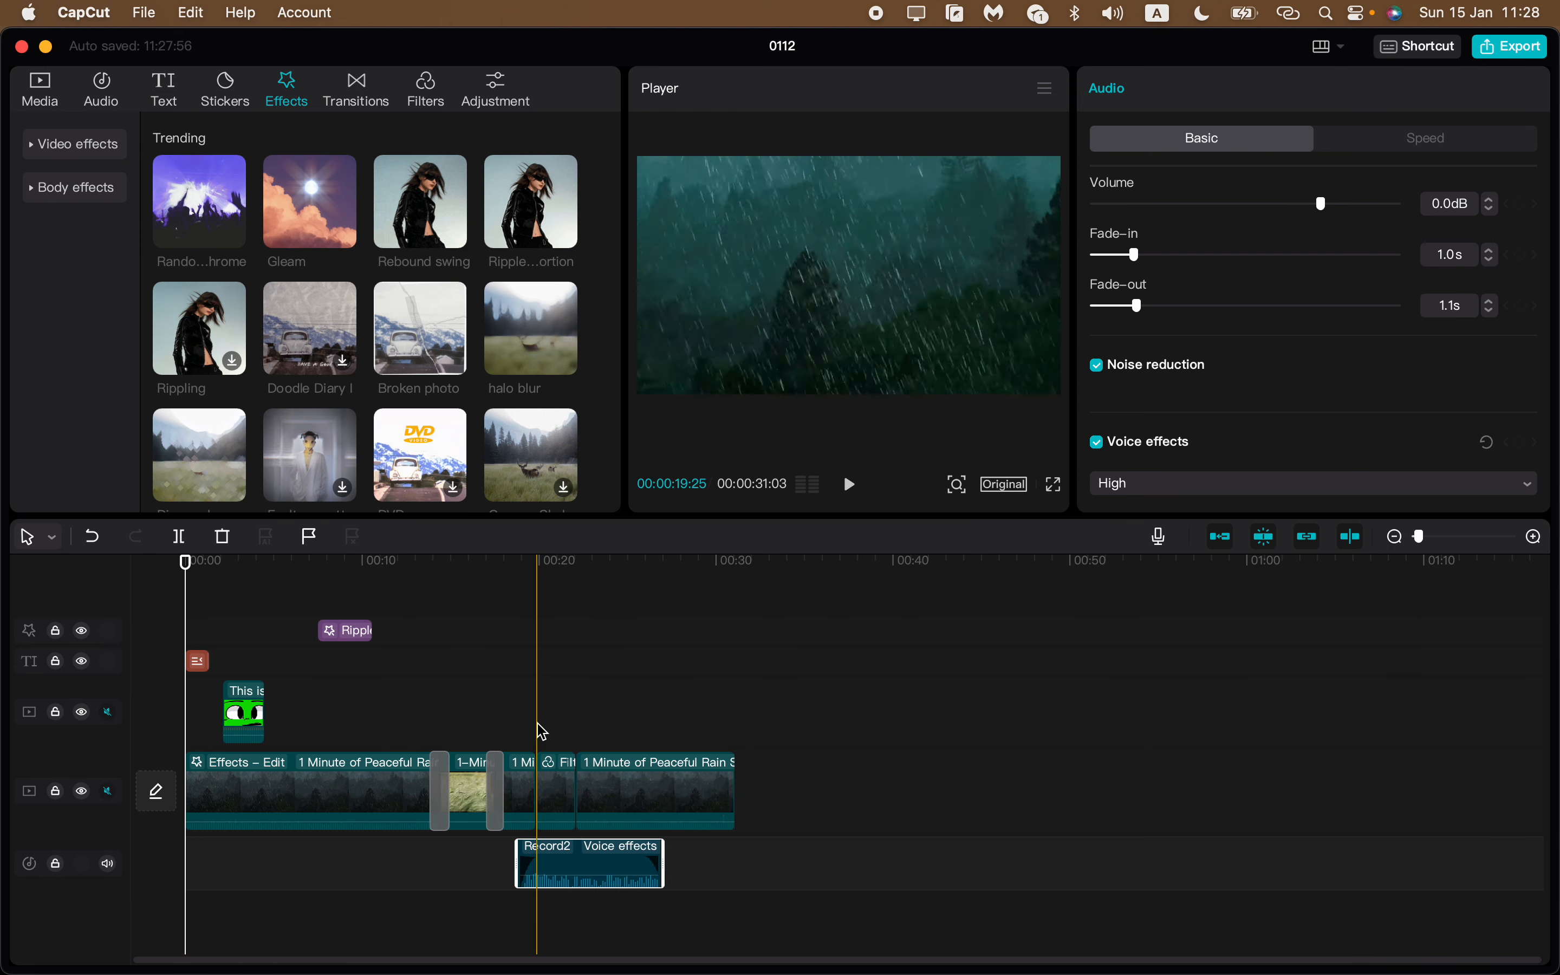
{"action": "key", "text": "super+equal"}
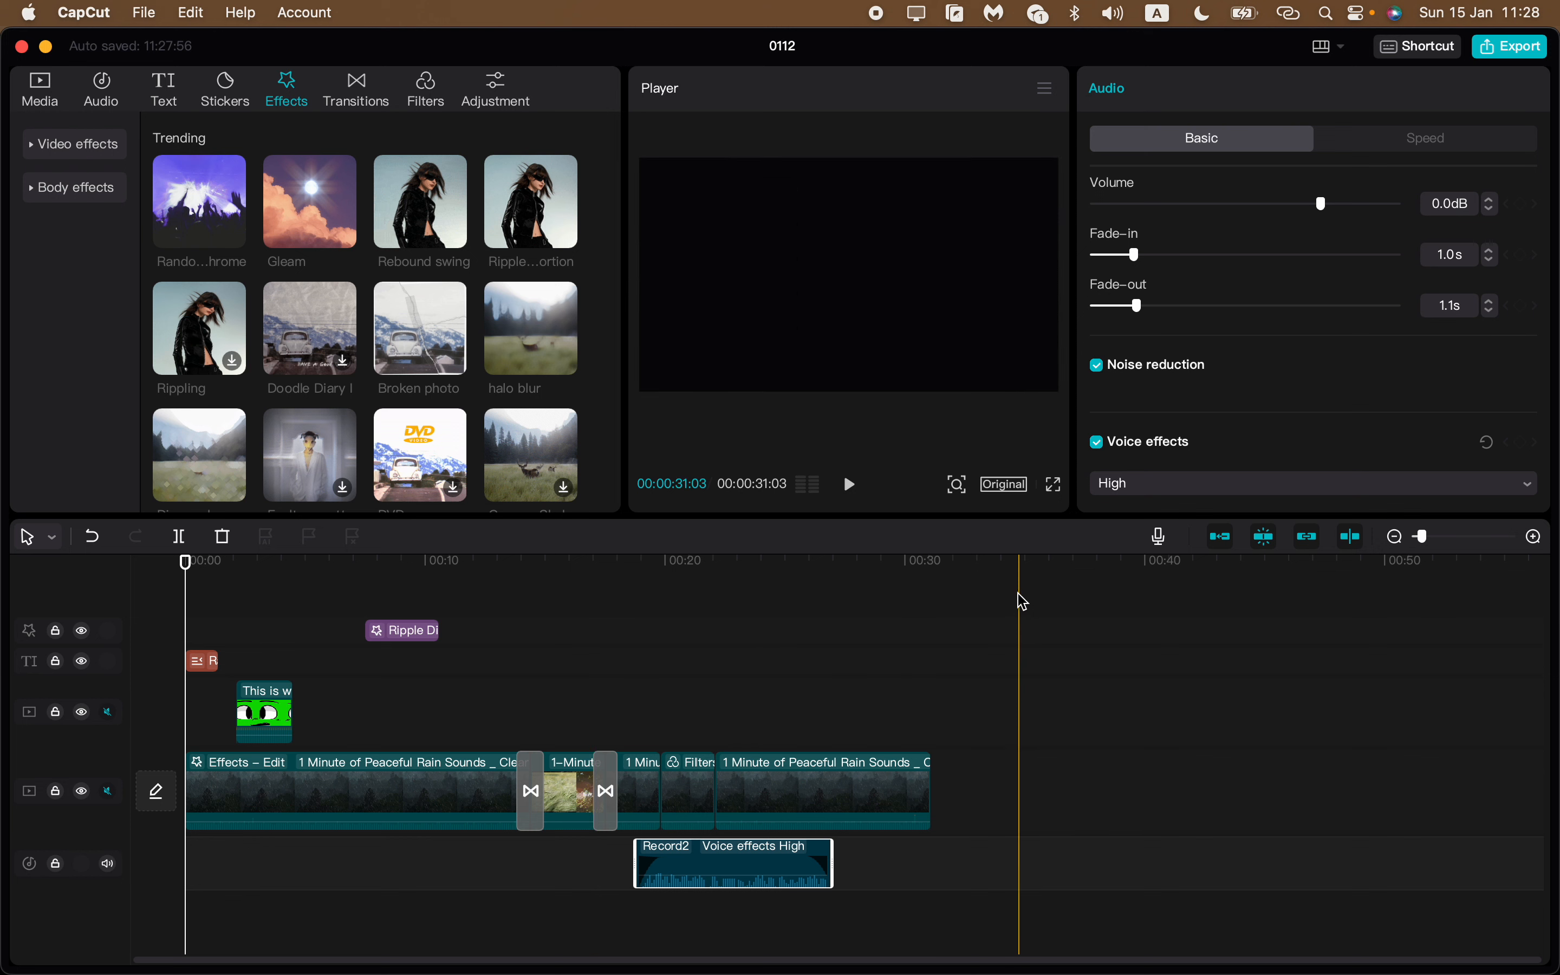
Step: Open the project's export settings, set the video title to TestVid and check the destination folder
{"action": "left_click", "coordinate": [1522, 55]}
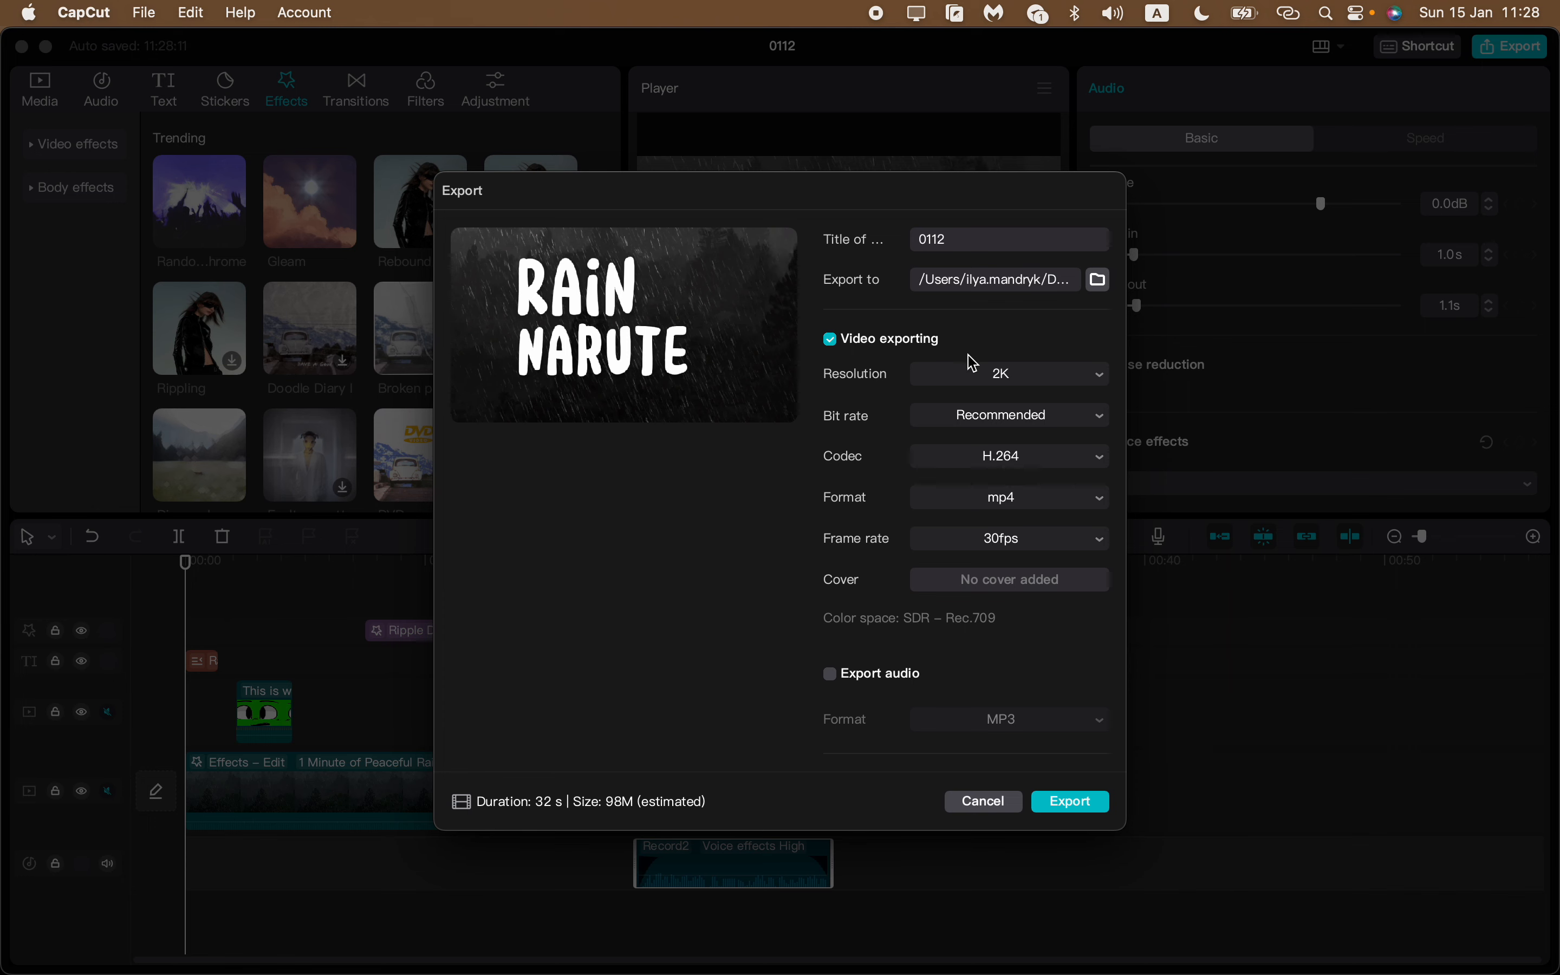
{"action": "left_click", "coordinate": [951, 342]}
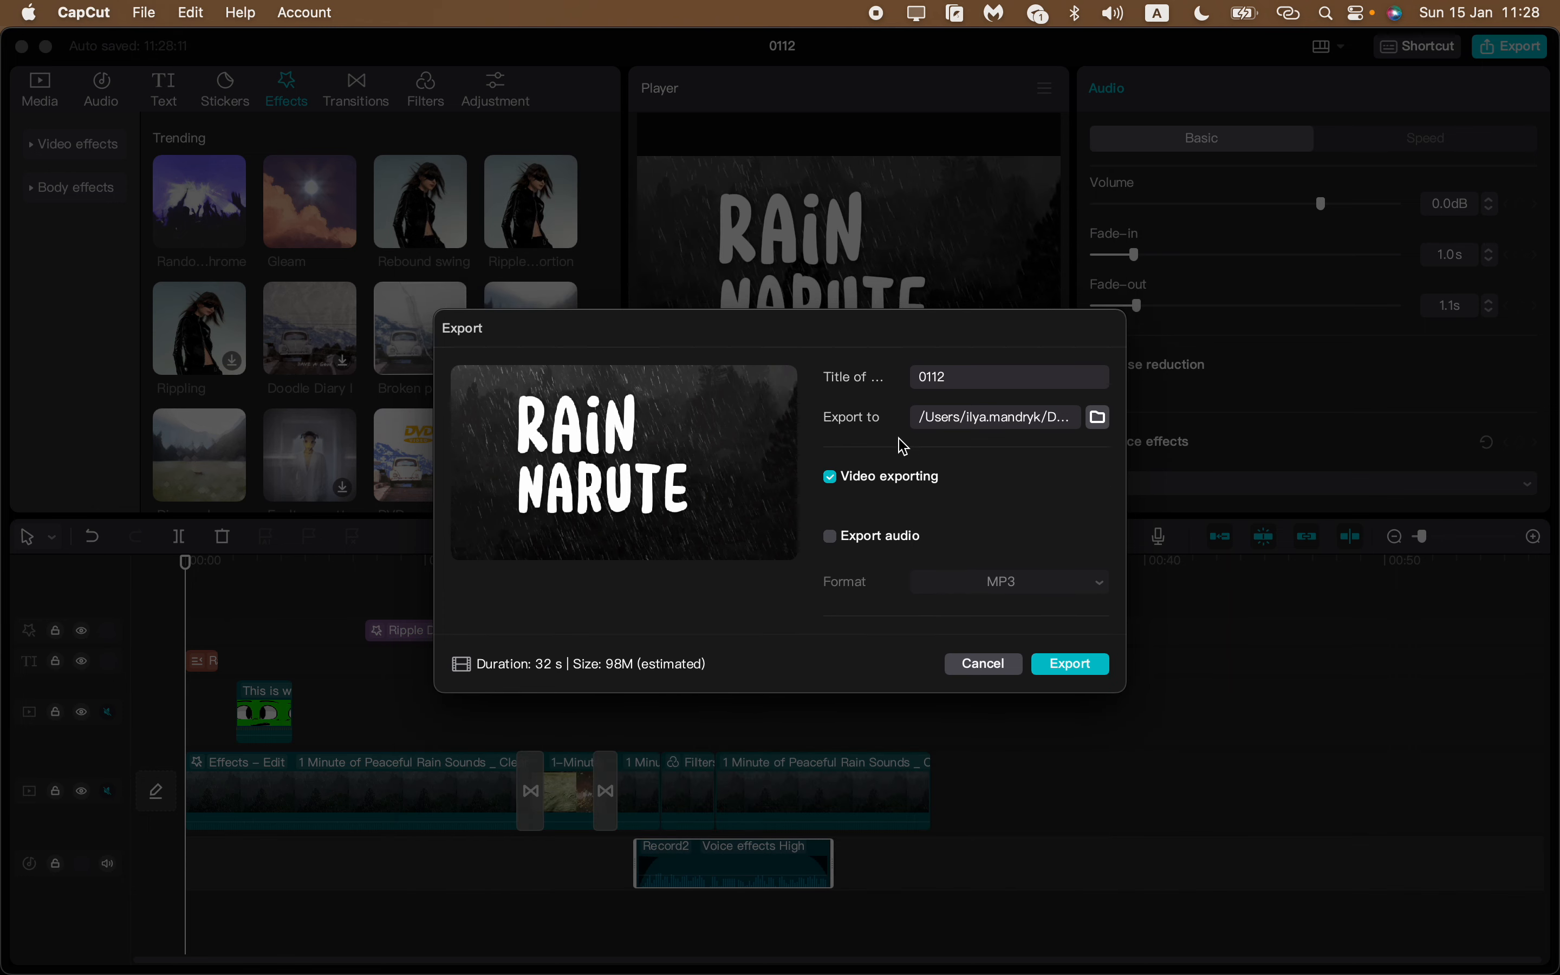
{"action": "left_click", "coordinate": [952, 482]}
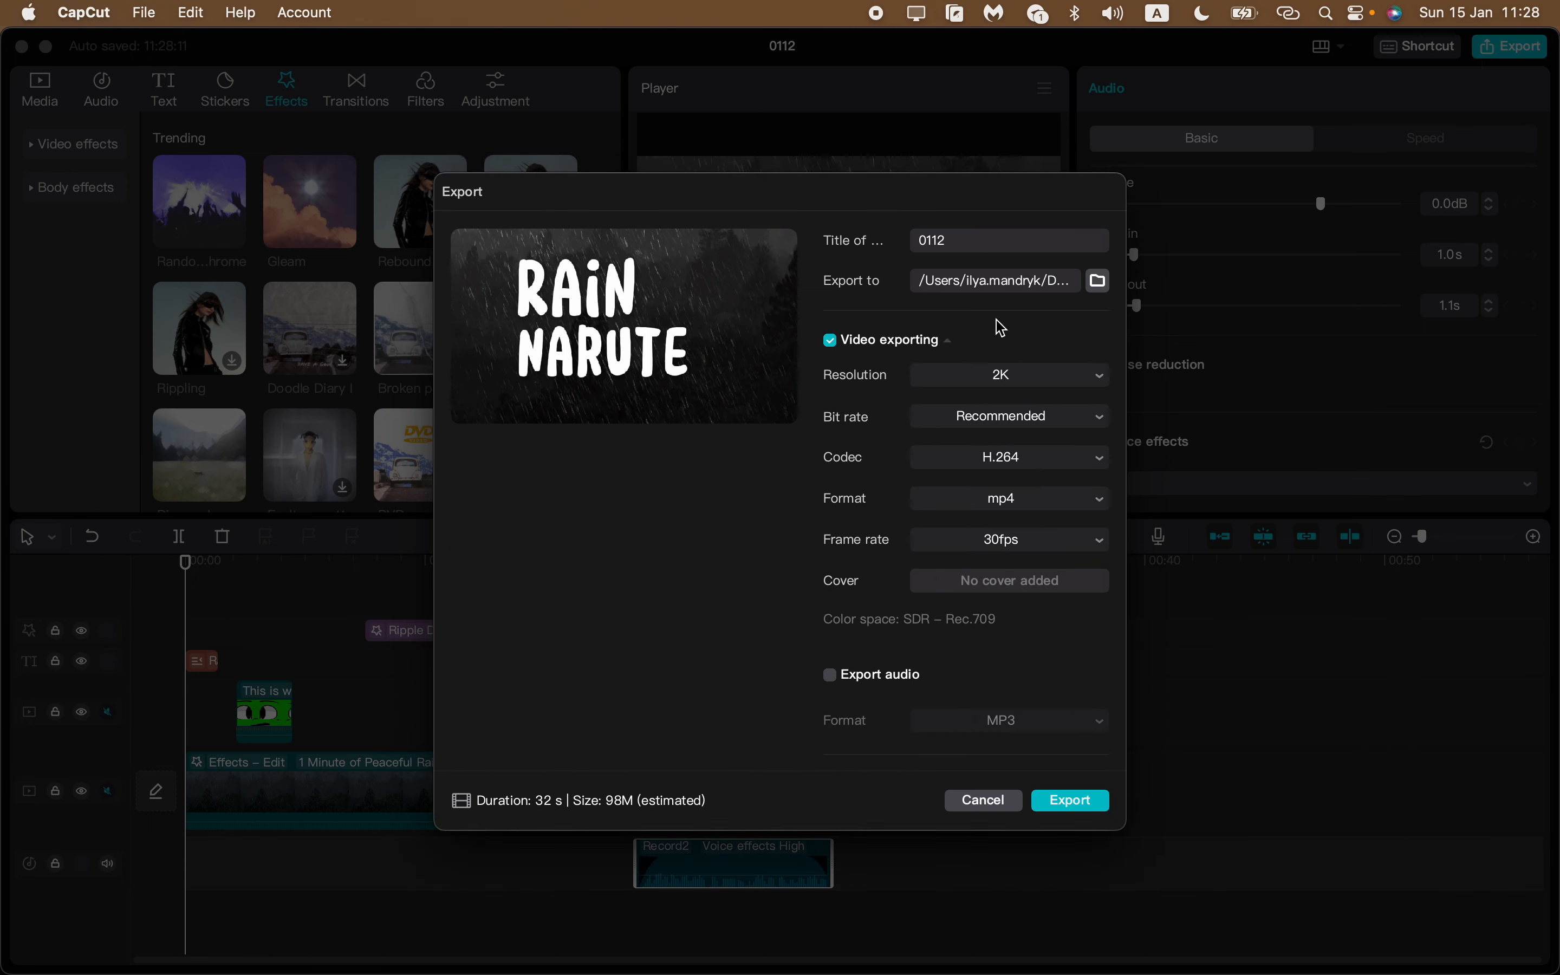
{"action": "double_click", "coordinate": [934, 241]}
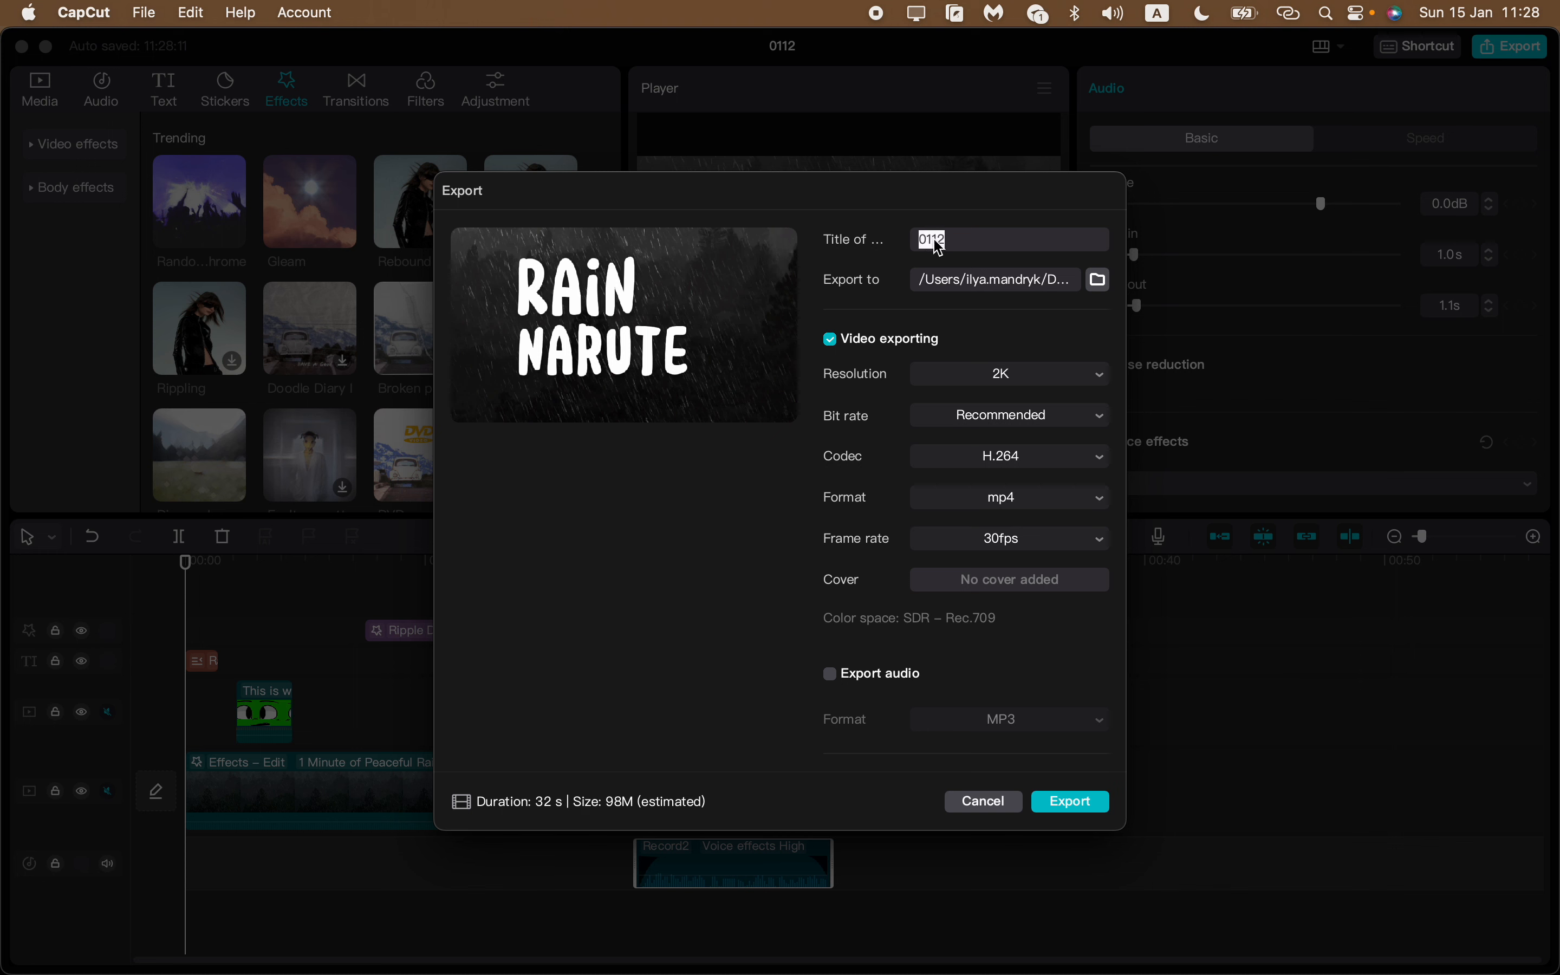
{"action": "type", "text": "TestVid"}
{"action": "left_click", "coordinate": [1099, 292]}
{"action": "left_click", "coordinate": [1172, 721]}
Step: Set the export resolution to 1080P with a 30fps frame rate and start exporting the video
{"action": "left_click", "coordinate": [1024, 382]}
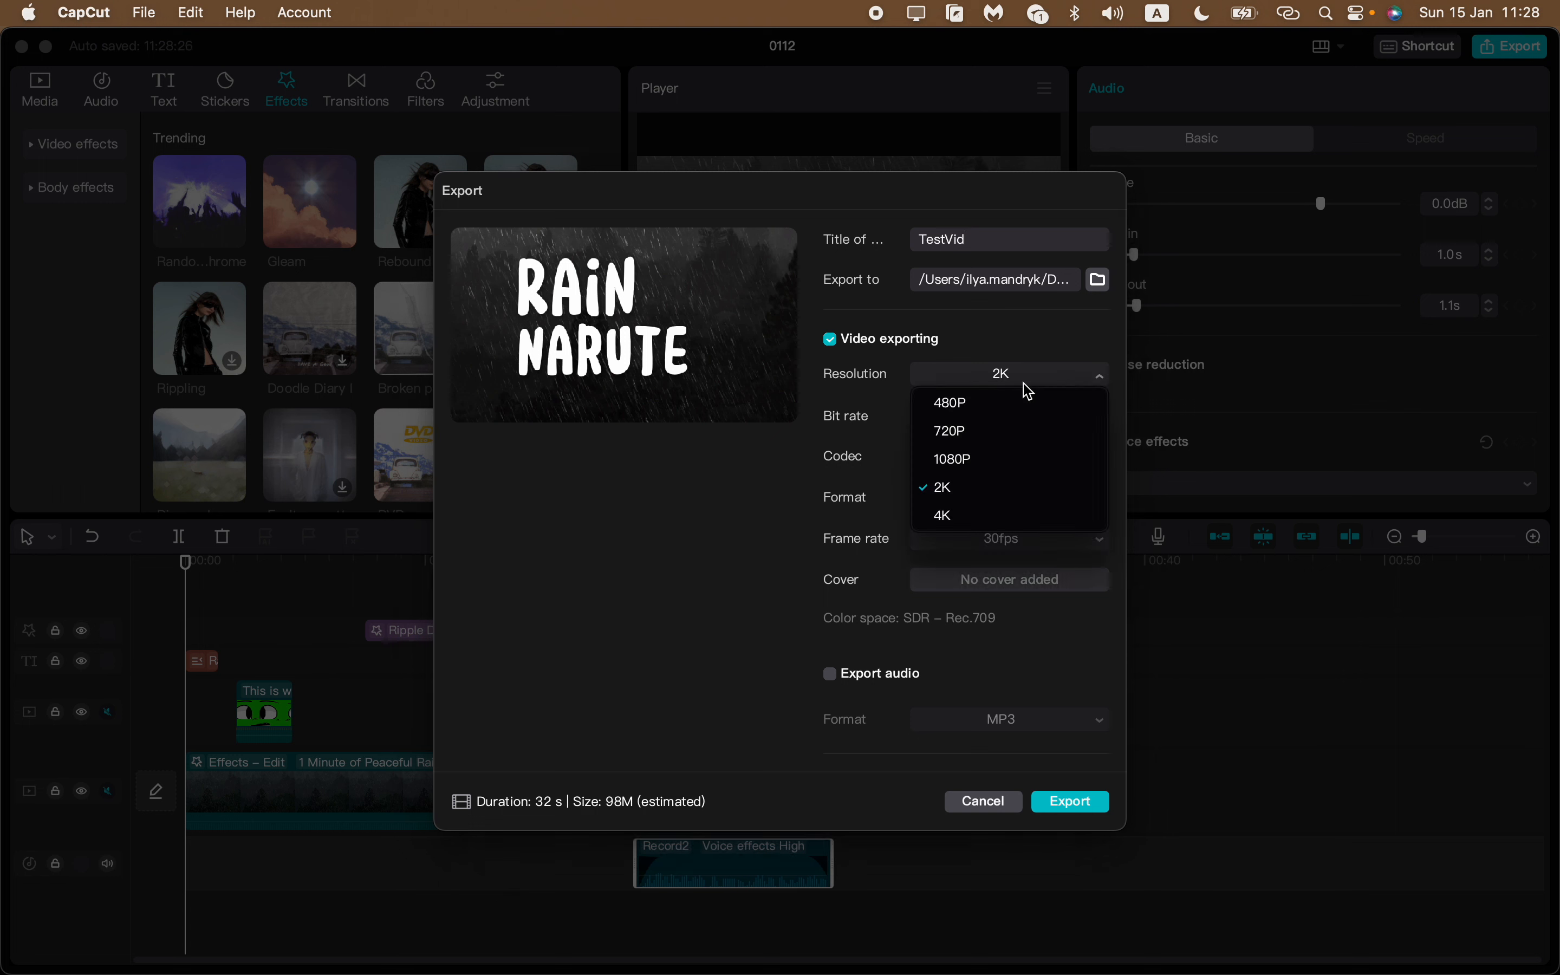
{"action": "left_click", "coordinate": [986, 460]}
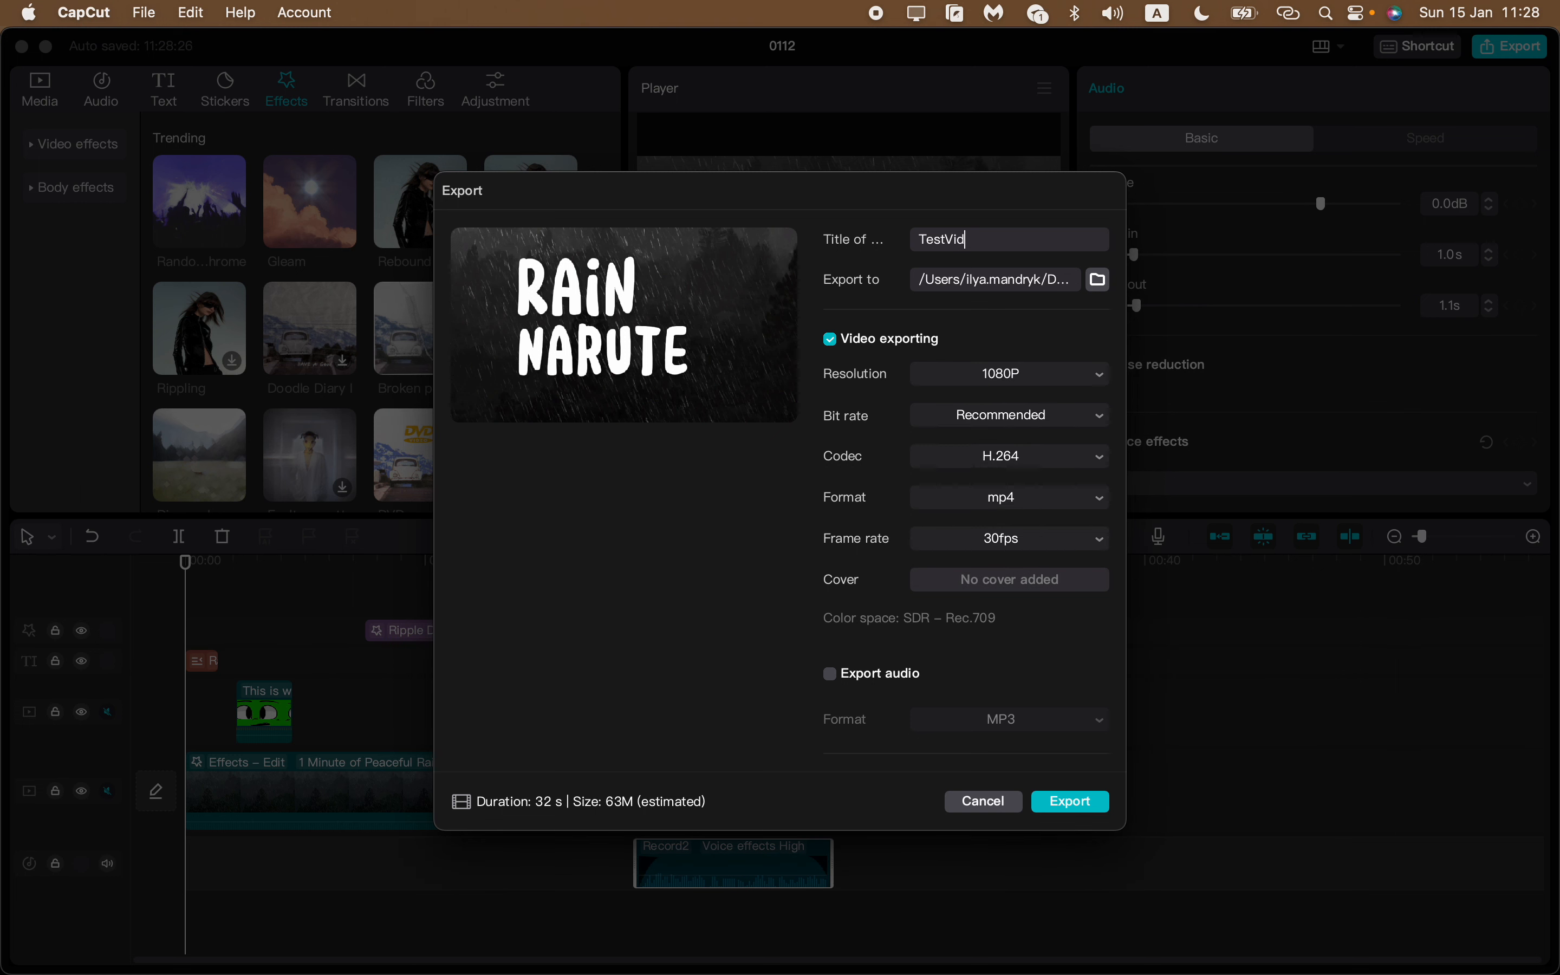
{"action": "left_click", "coordinate": [1006, 538]}
{"action": "left_click", "coordinate": [979, 616]}
{"action": "left_click", "coordinate": [1082, 807]}
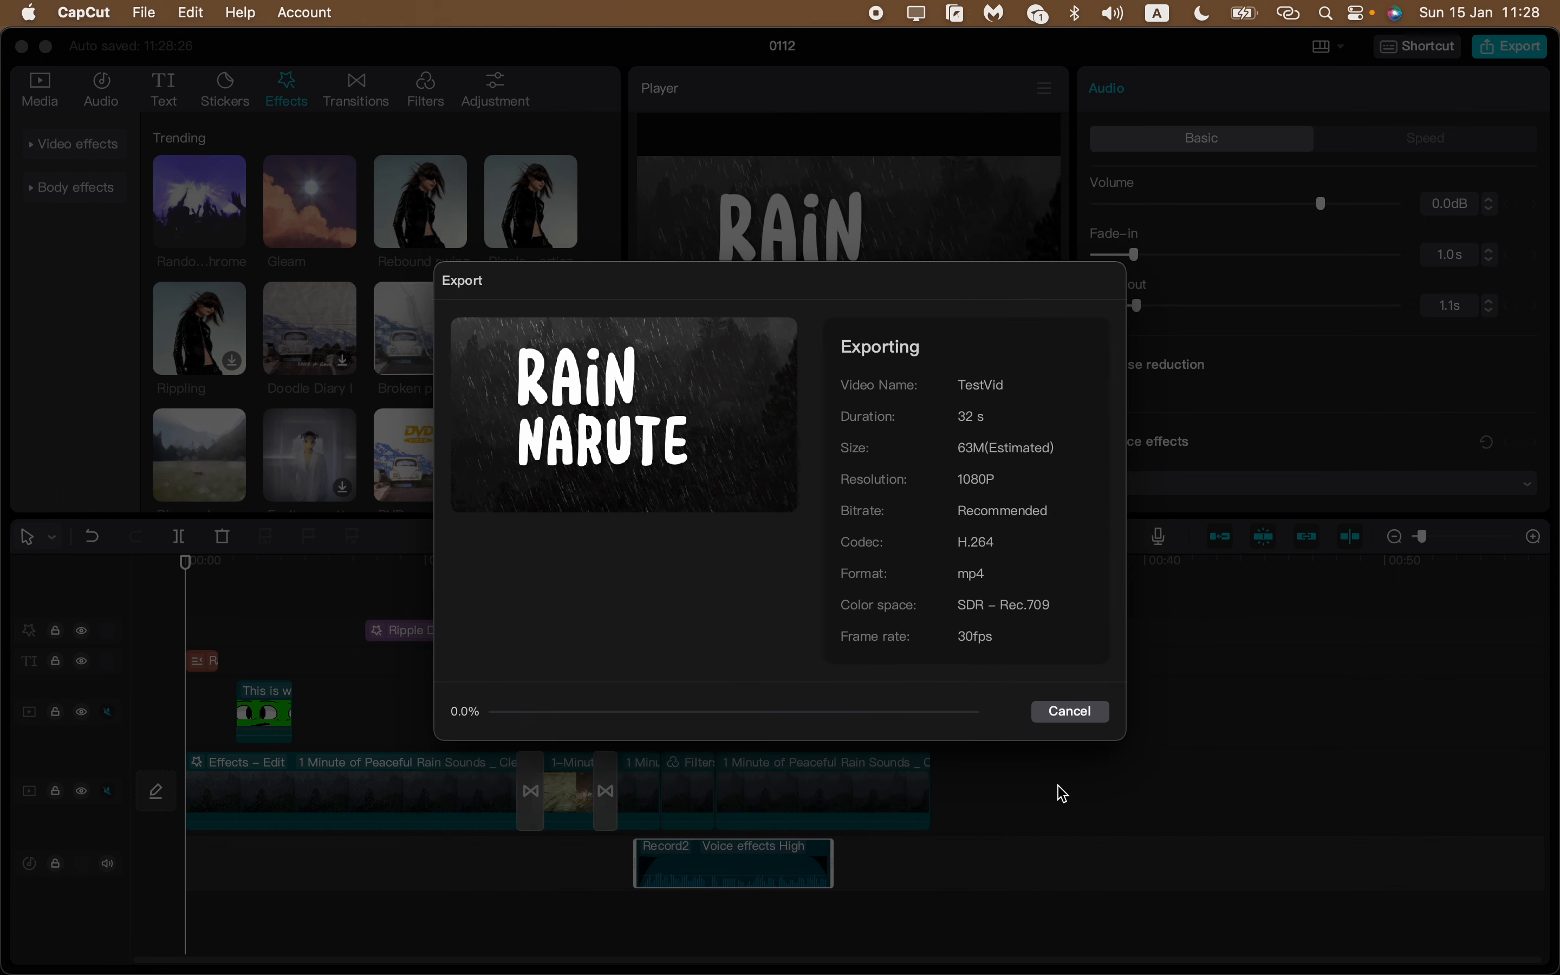